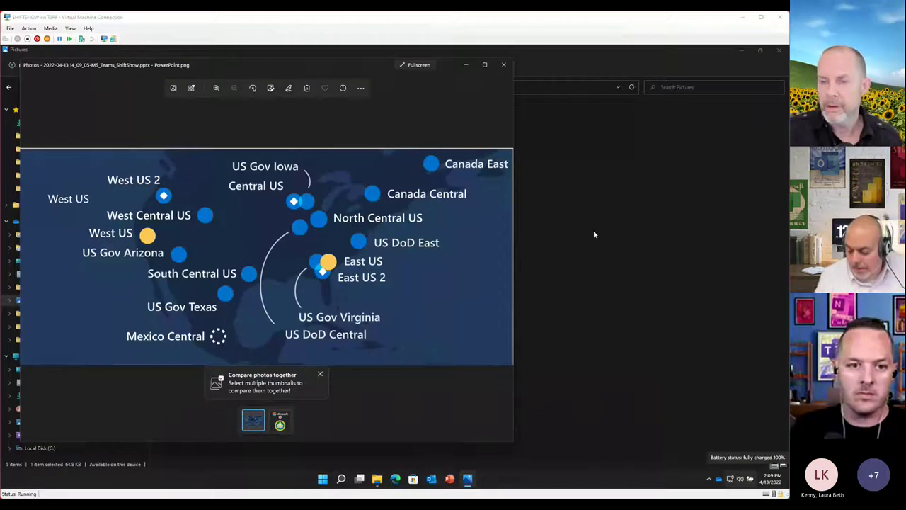
Maximize the Photos viewer showing the Azure regions map screenshot
click(484, 65)
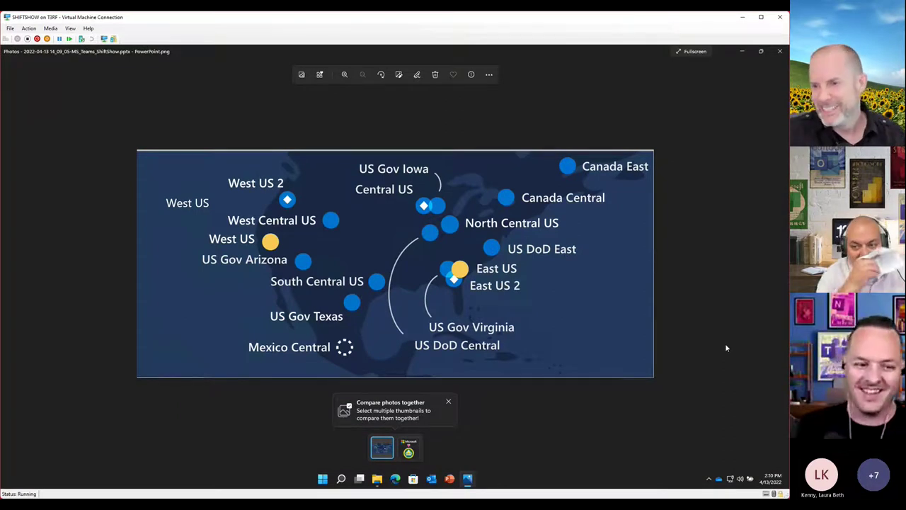
Dismiss the 'Compare photos together' tip and close the Photos viewer
click(448, 402)
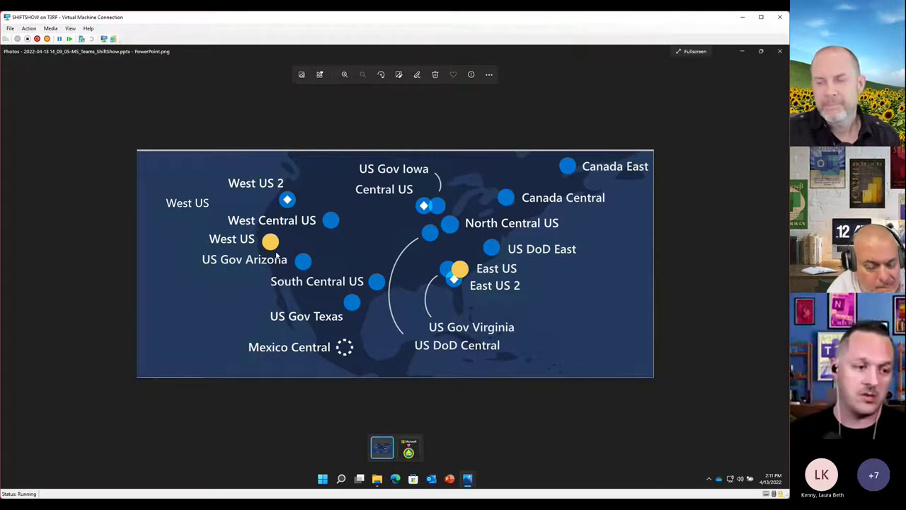
mouse_move(778, 263)
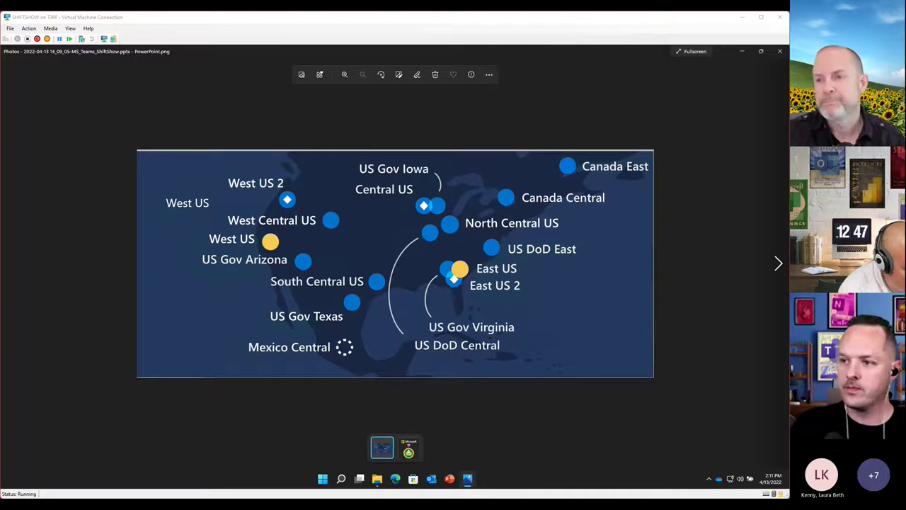
click(780, 51)
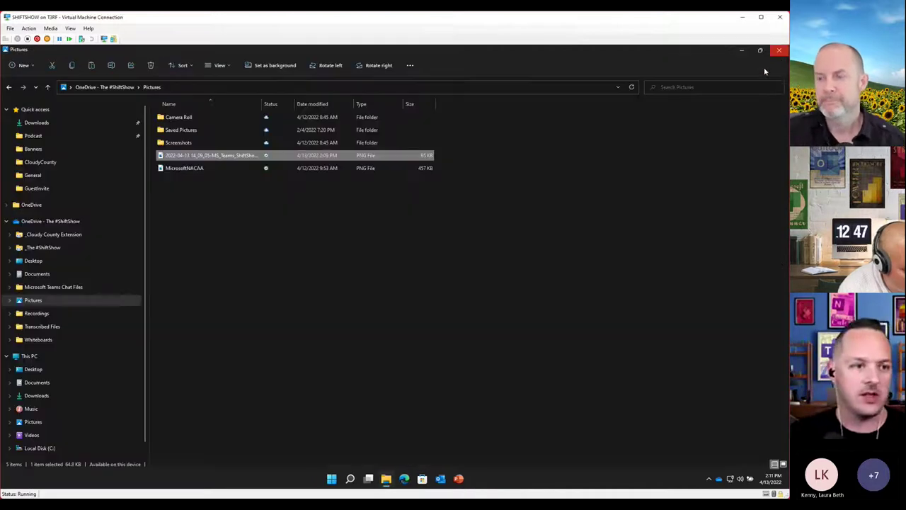
Close the File Explorer window showing the OneDrive Pictures folder
click(779, 50)
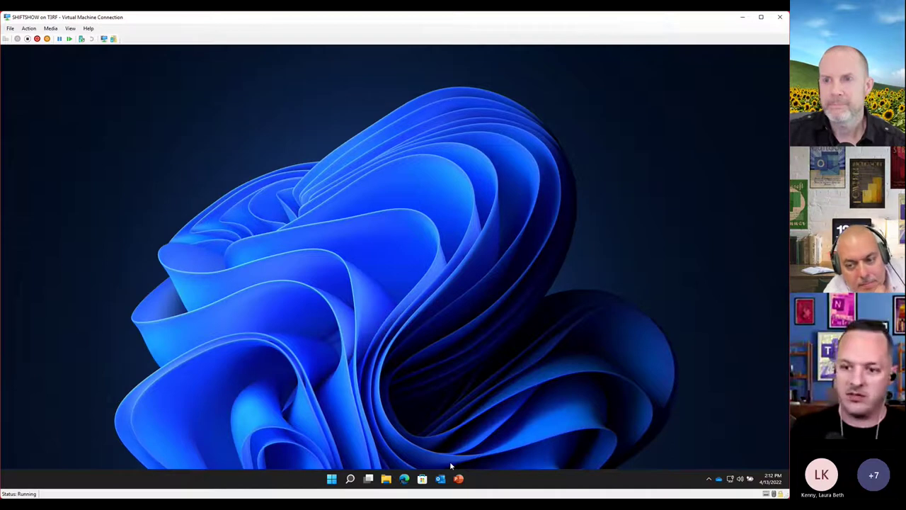
click(404, 478)
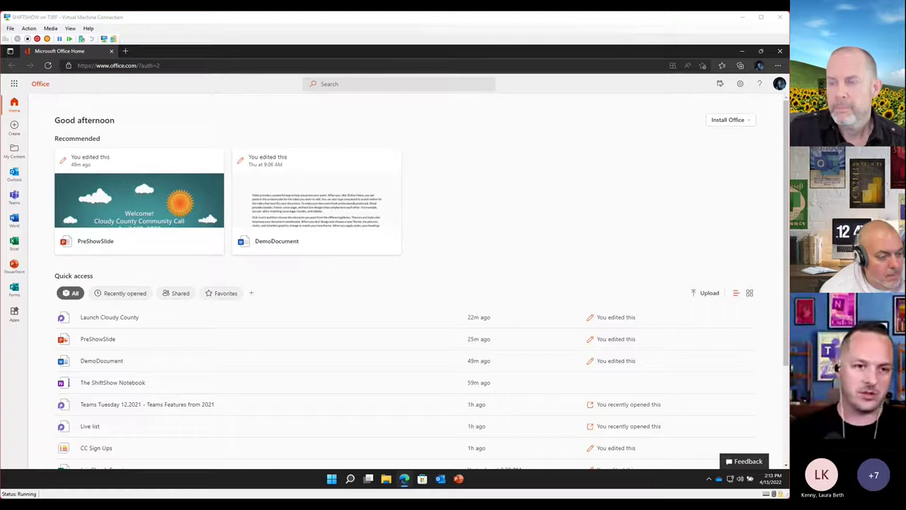
Show the signed-in account card with View account and My Office profile links
click(779, 83)
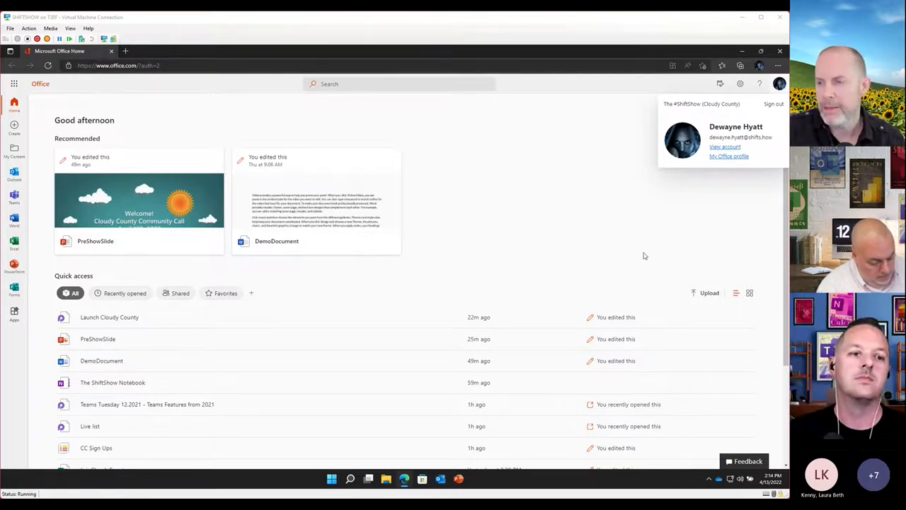
Close the account card to return to the Office home page's recent files
click(576, 210)
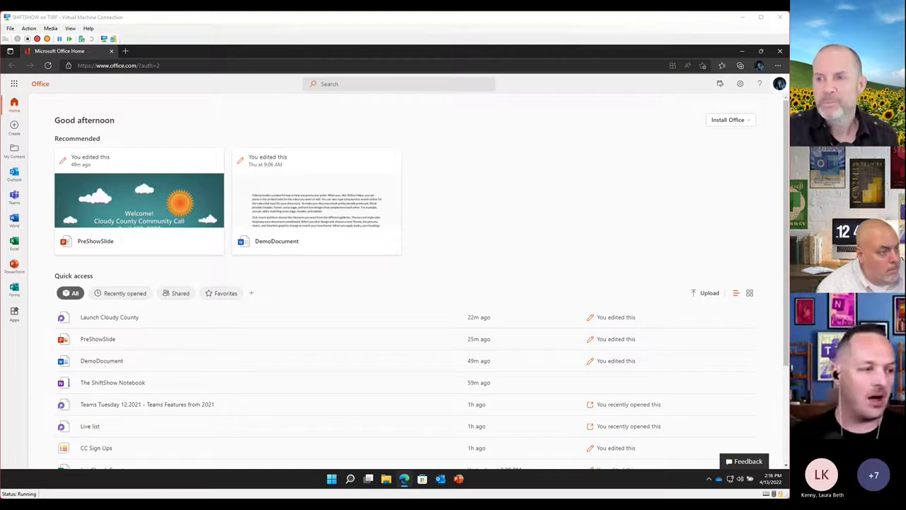
click(83, 95)
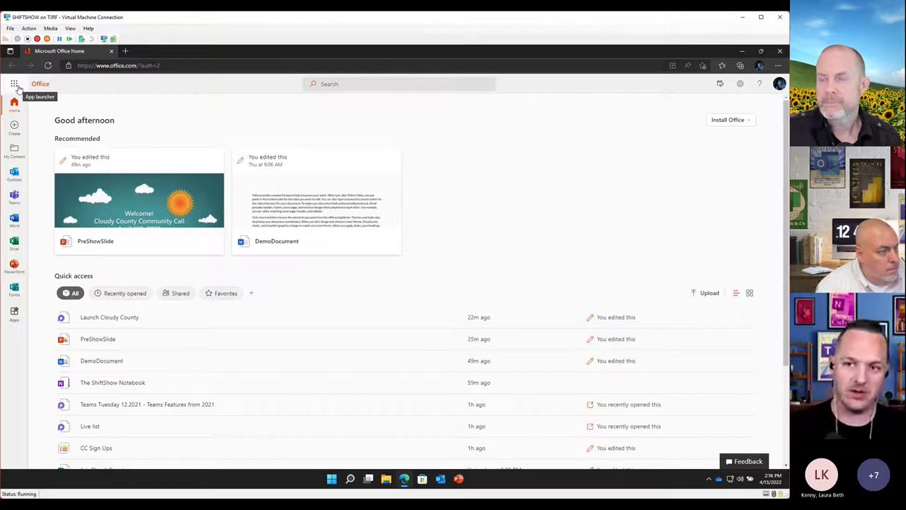
Open DemoDocument.docx from the OneDrive Documents folder in Word for the web
click(14, 84)
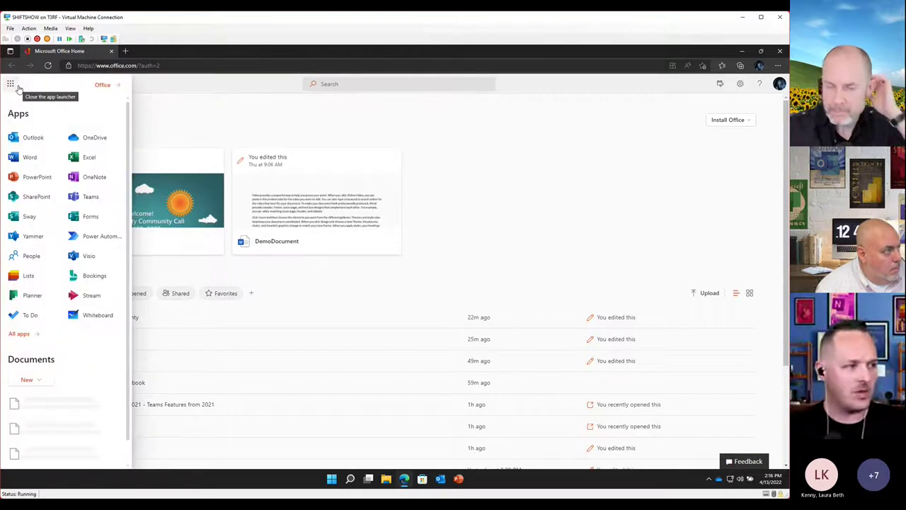
click(89, 138)
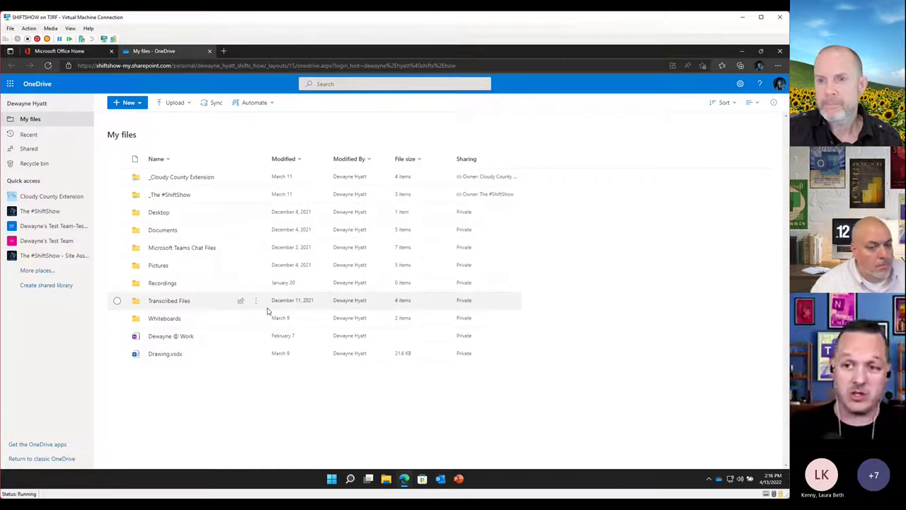
click(163, 232)
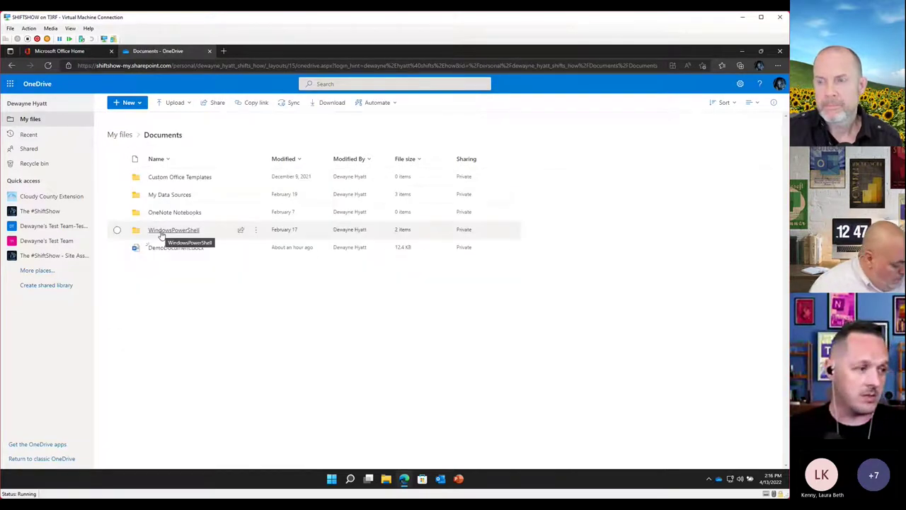
click(177, 249)
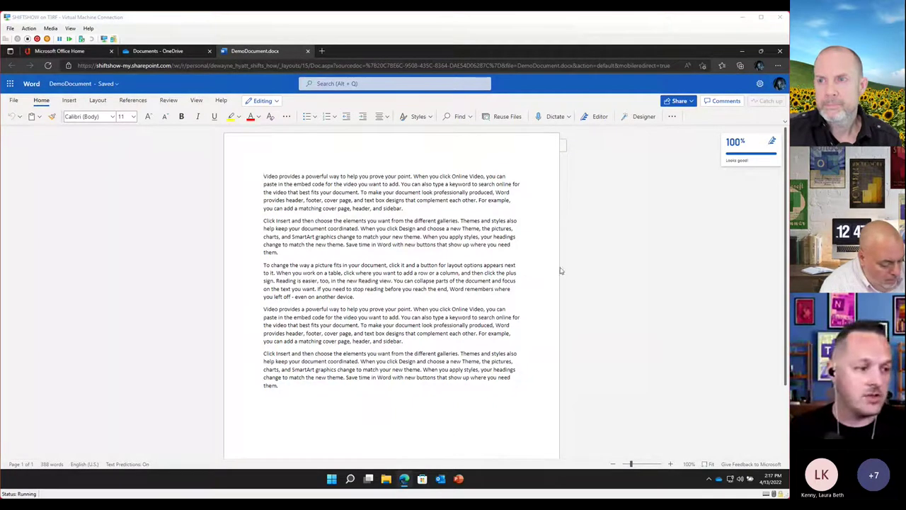
Append 'Add some new stuff here at the bottom!! Asdfasdfgasdad' and show the file's save details
click(440, 381)
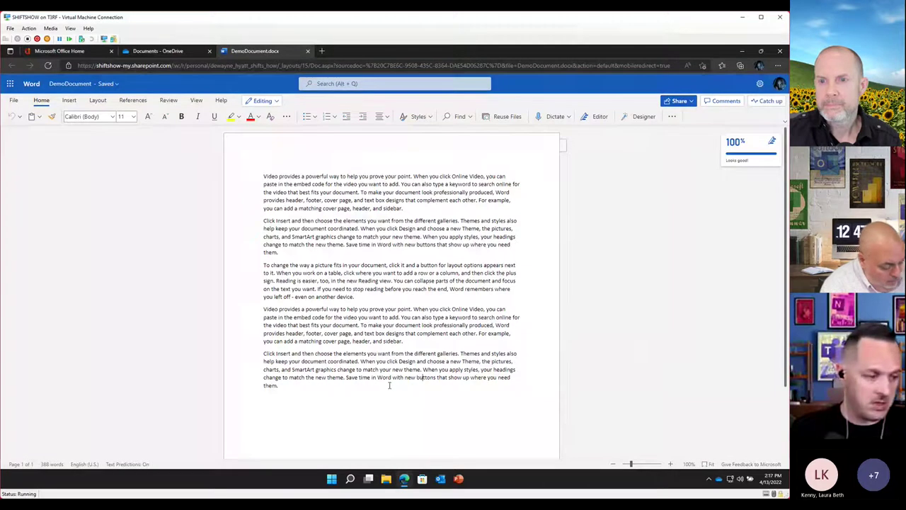
key(ctrl+End)
key(Return)
key(Return)
text(Add some new stuff here at)
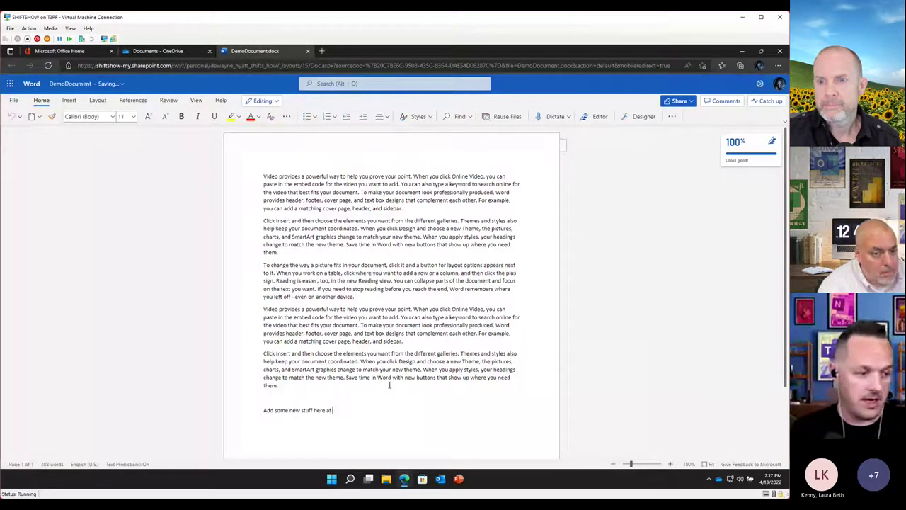
text( the bottom!!)
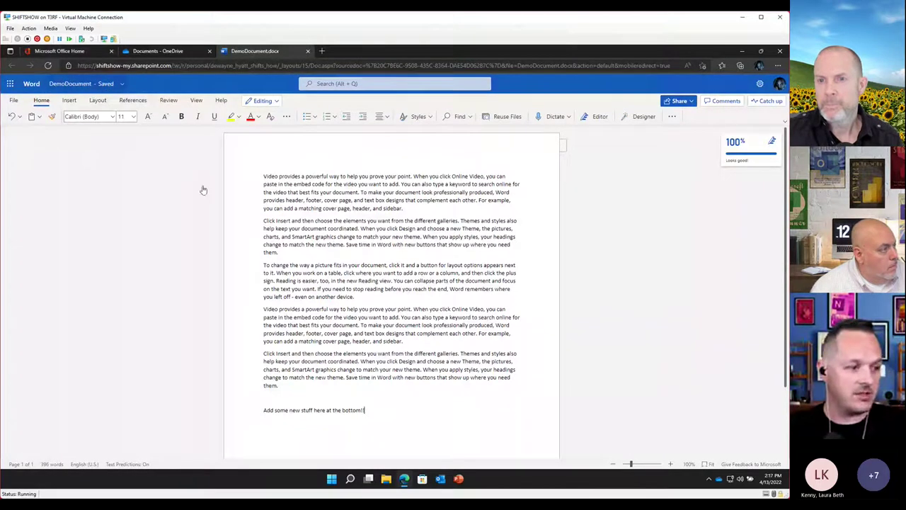
text(Asdfasdfgasdad)
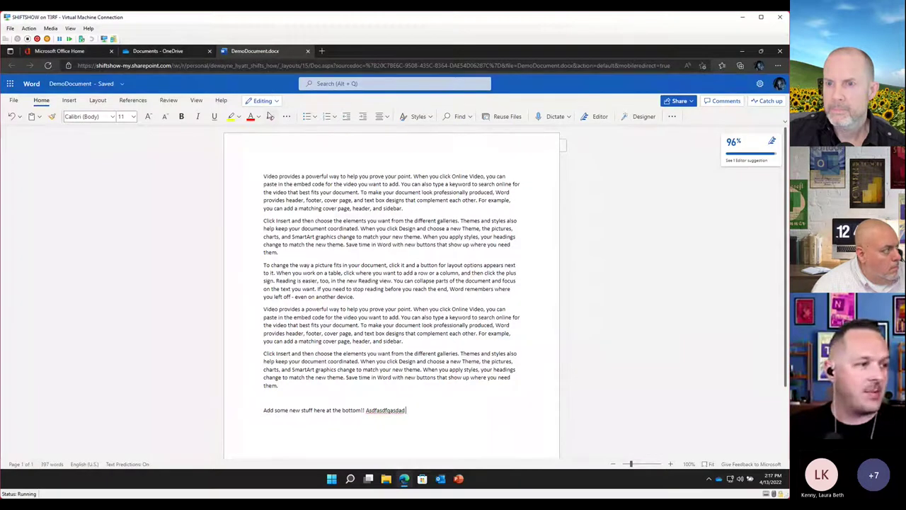
click(122, 85)
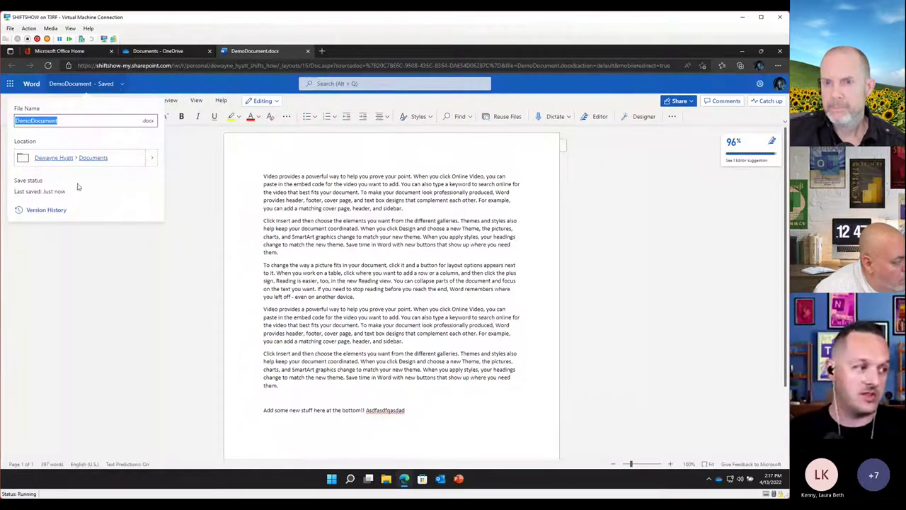
Compare the 55-minutes-ago version with the current one, which marks the added line as changed
click(47, 211)
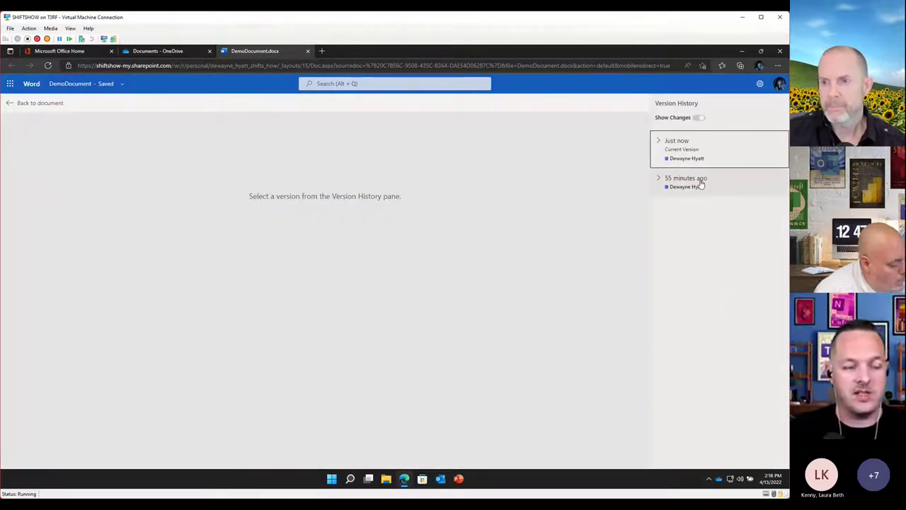
click(659, 179)
click(691, 204)
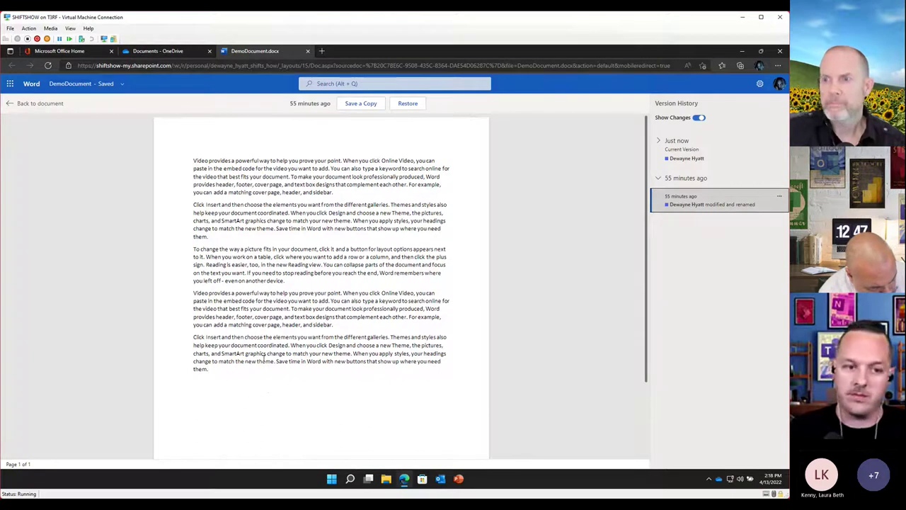
click(690, 154)
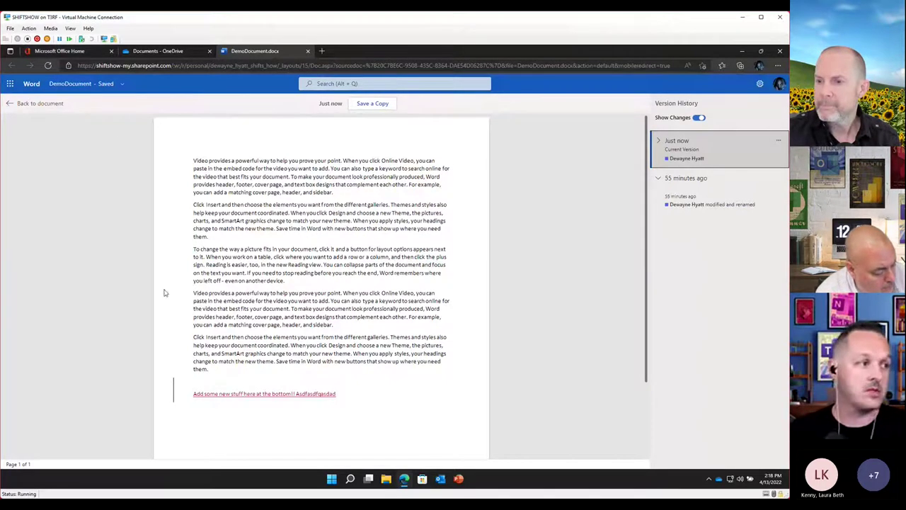
Back in the document, add 'Add some MORE stuff to my document' and confirm it saved
click(11, 108)
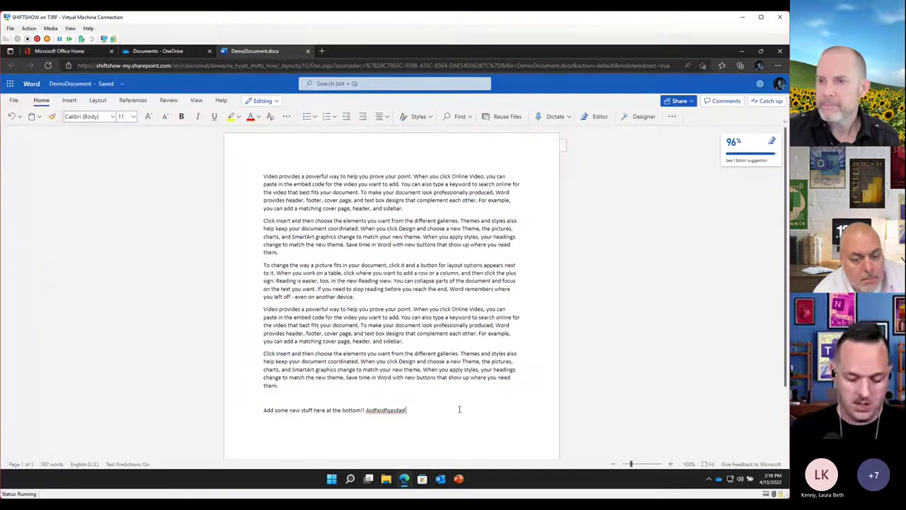
text(some)
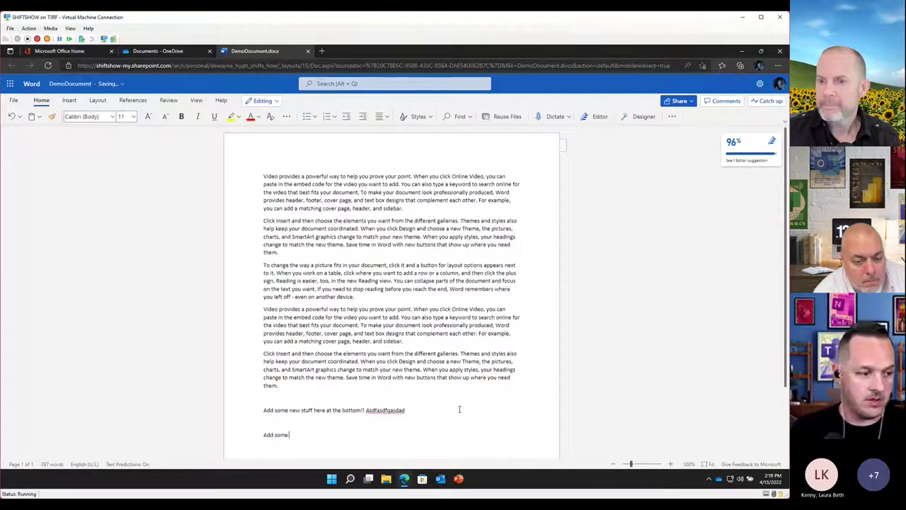
text( MORE stuff to my document)
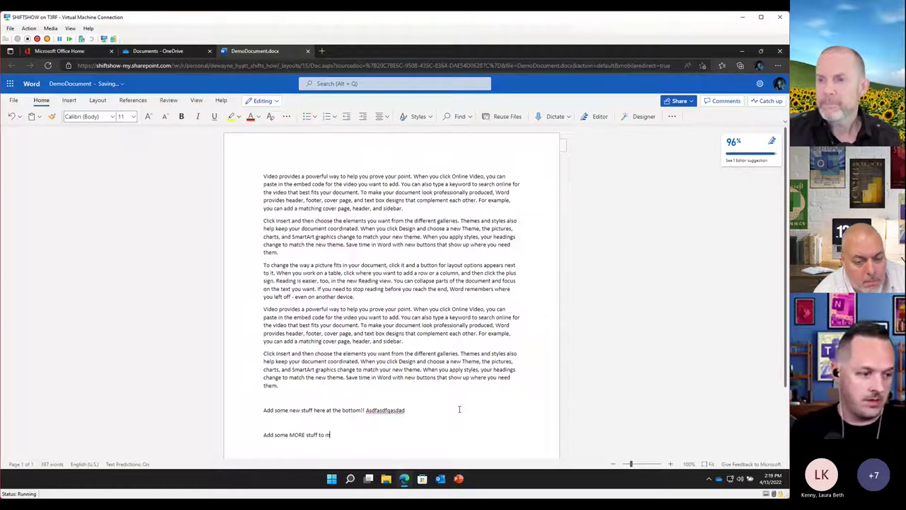
key(Return)
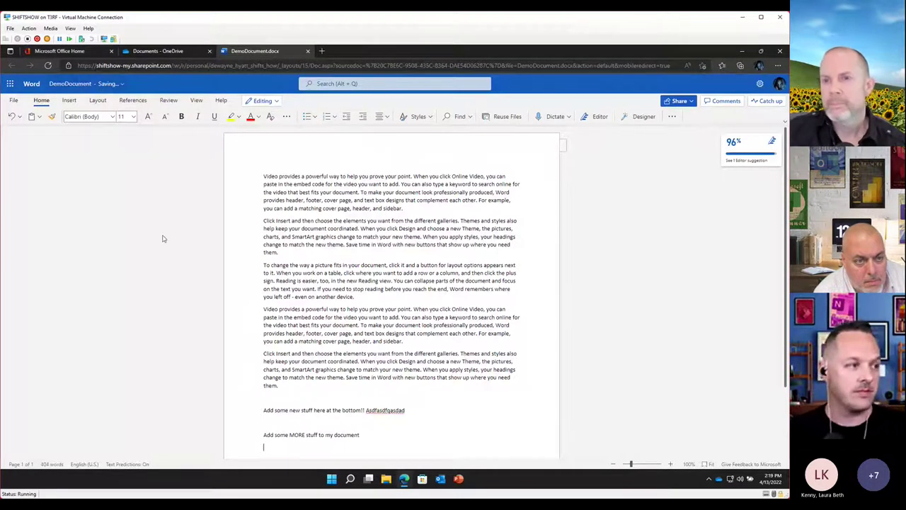
click(123, 88)
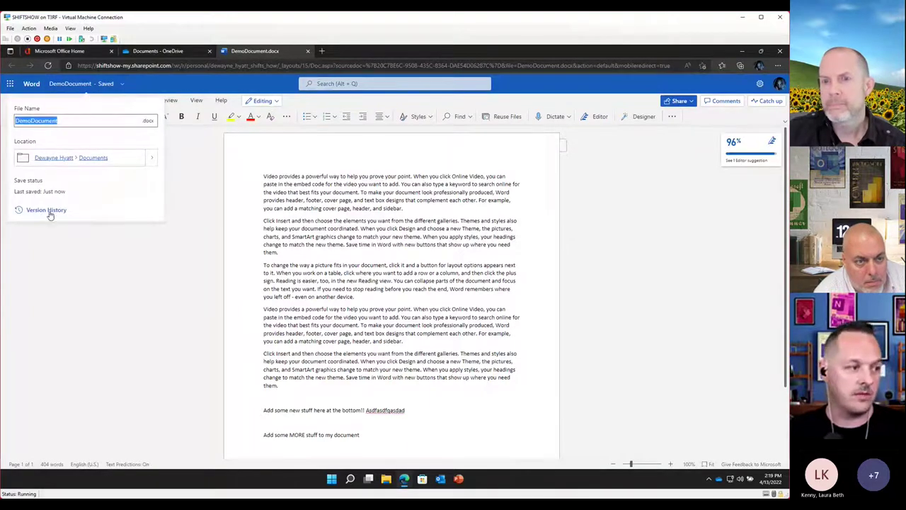
Review DemoDocument's newest version with changes marked in Version History, then return to editing
click(49, 213)
click(659, 141)
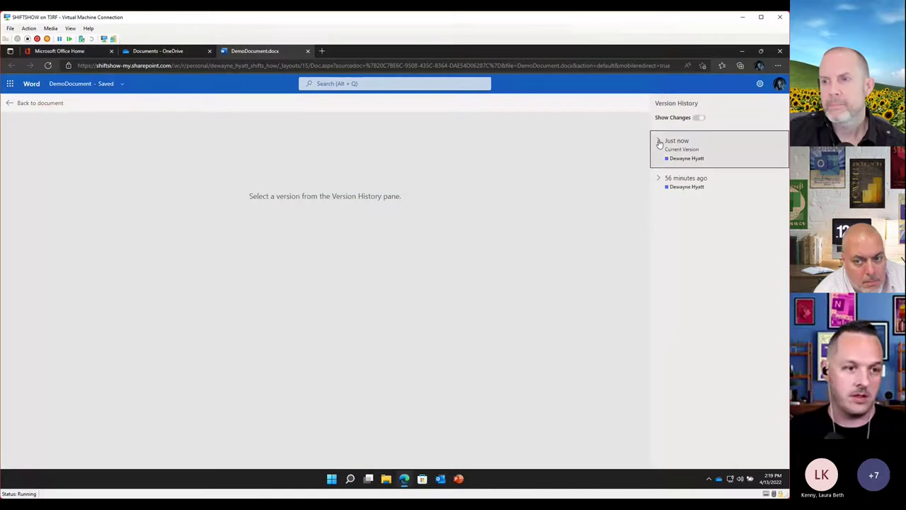
click(701, 175)
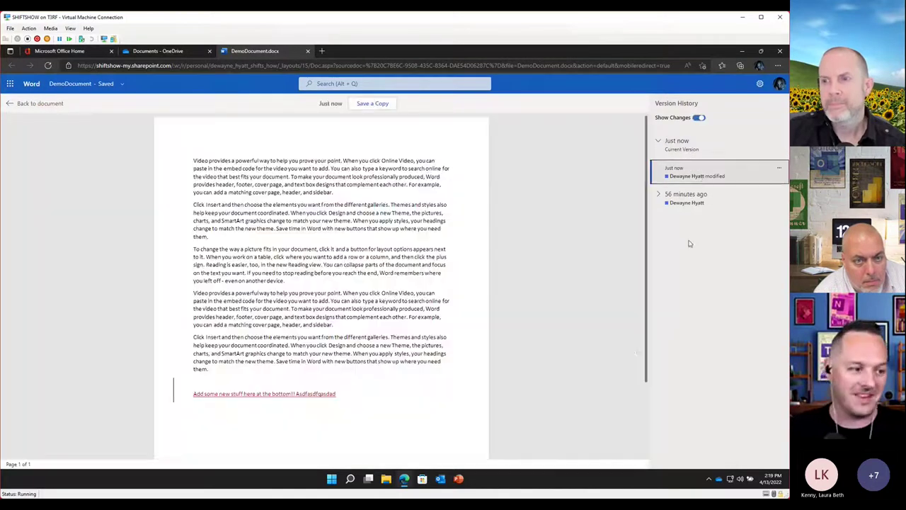
click(684, 150)
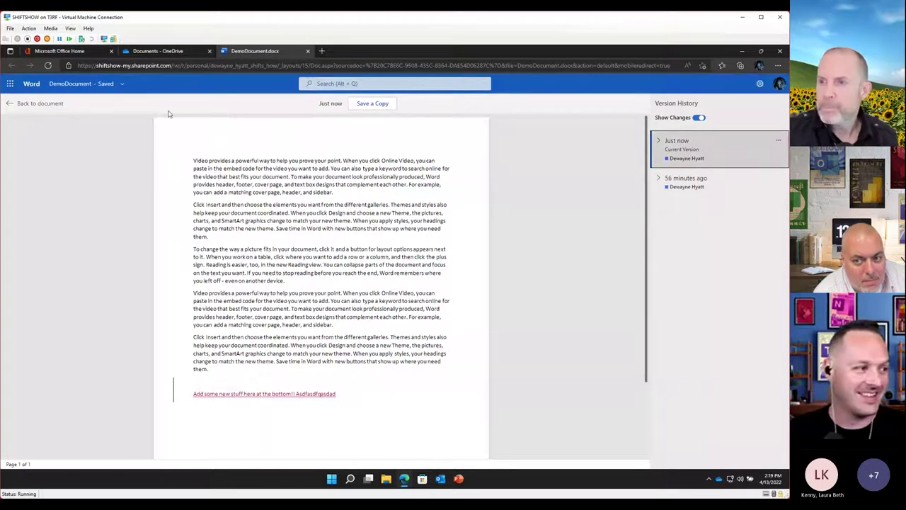
click(14, 107)
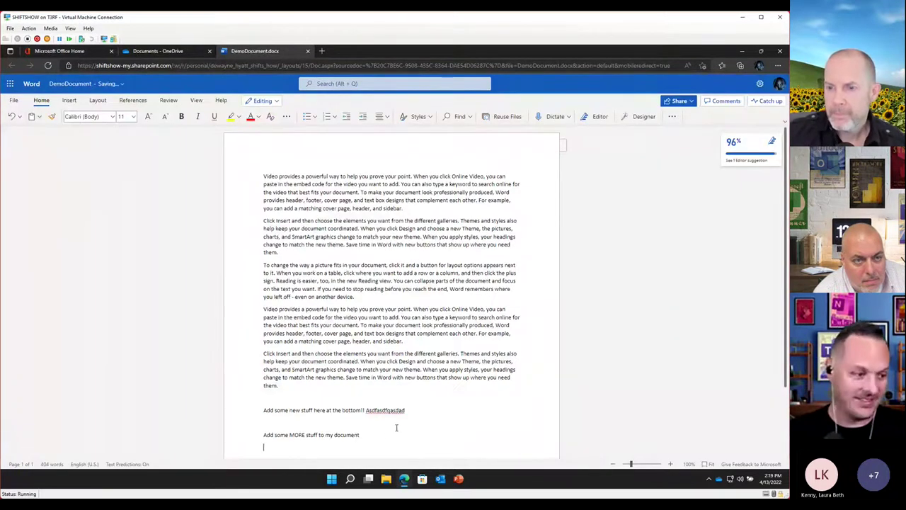
Reopen Version History and view the latest 'Just now' version again with changes shown
click(120, 84)
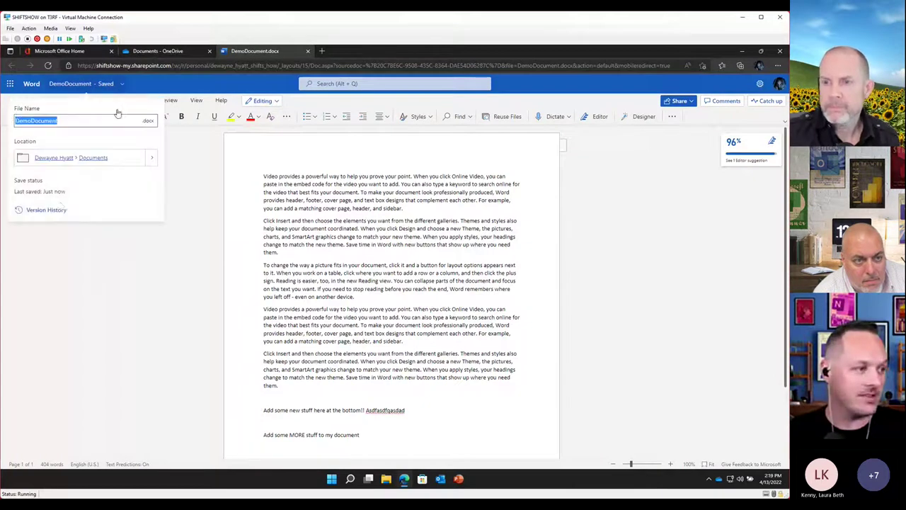
click(54, 211)
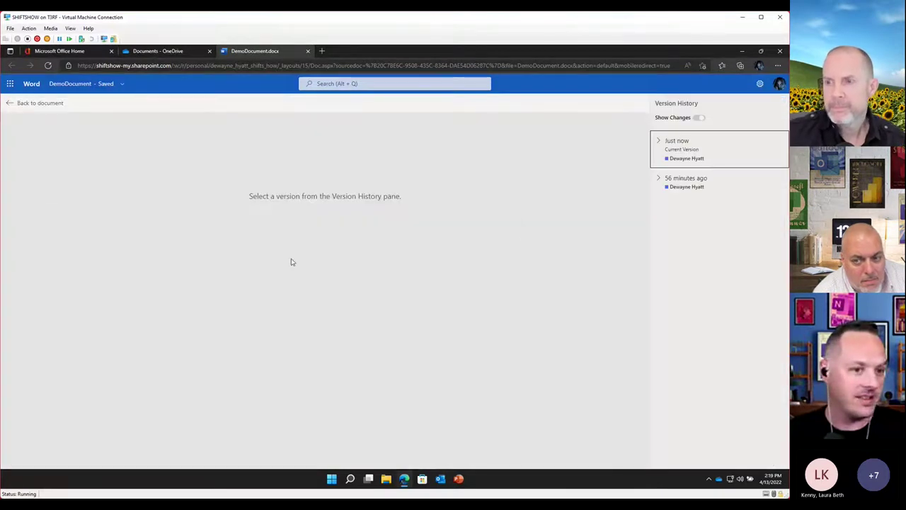
click(659, 142)
click(694, 172)
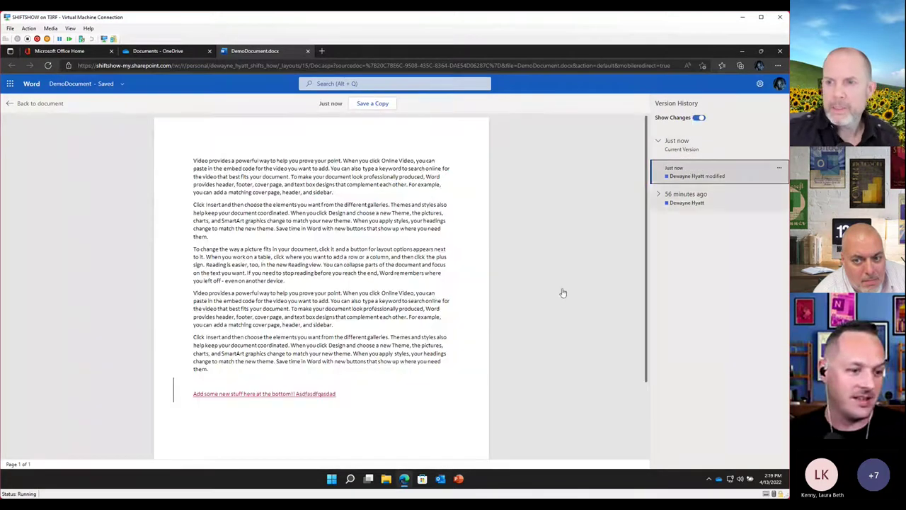
scroll(548, 311, down, 2)
scroll(269, 136, up, 1)
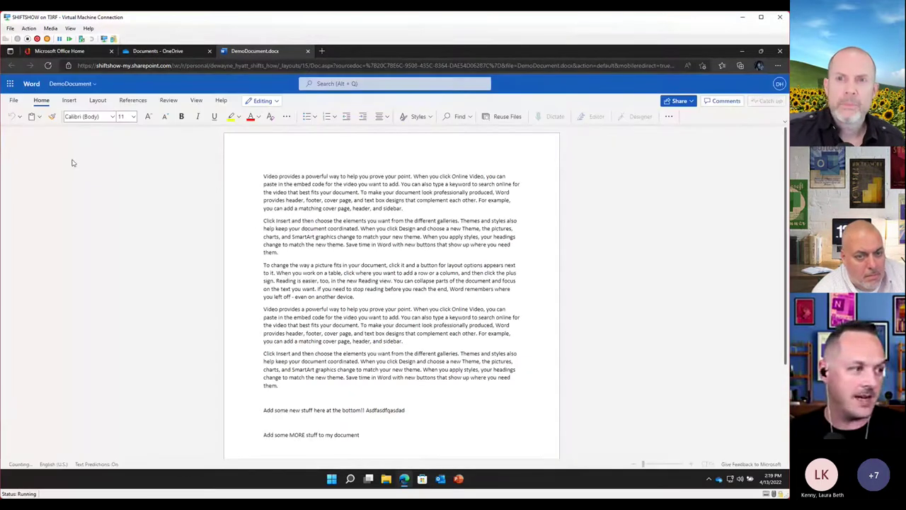
click(94, 84)
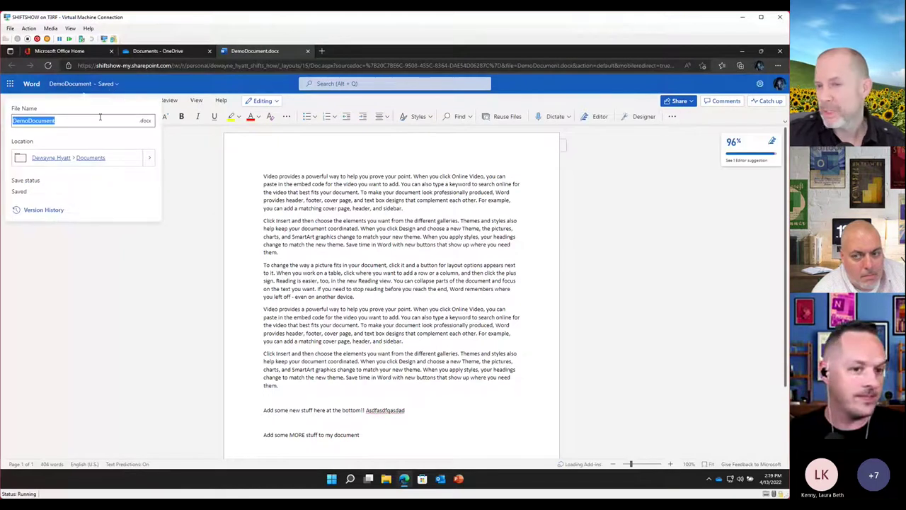
click(51, 211)
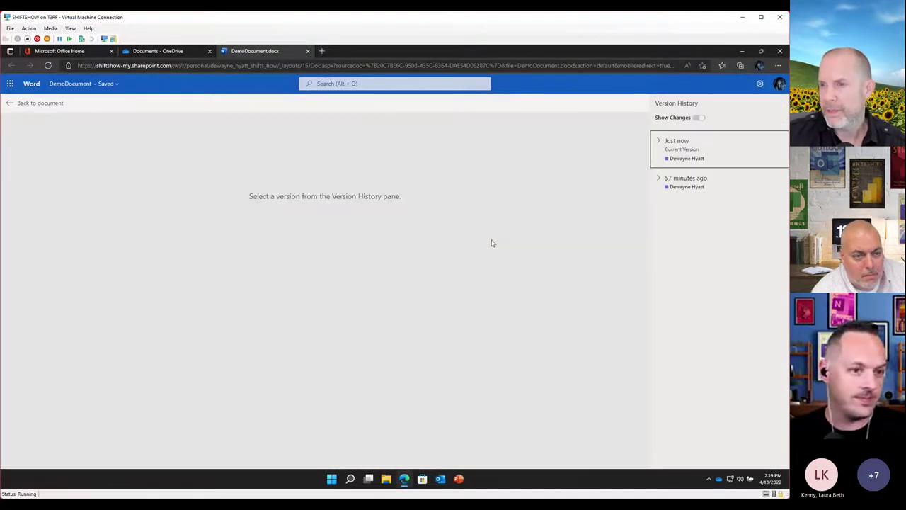
click(659, 143)
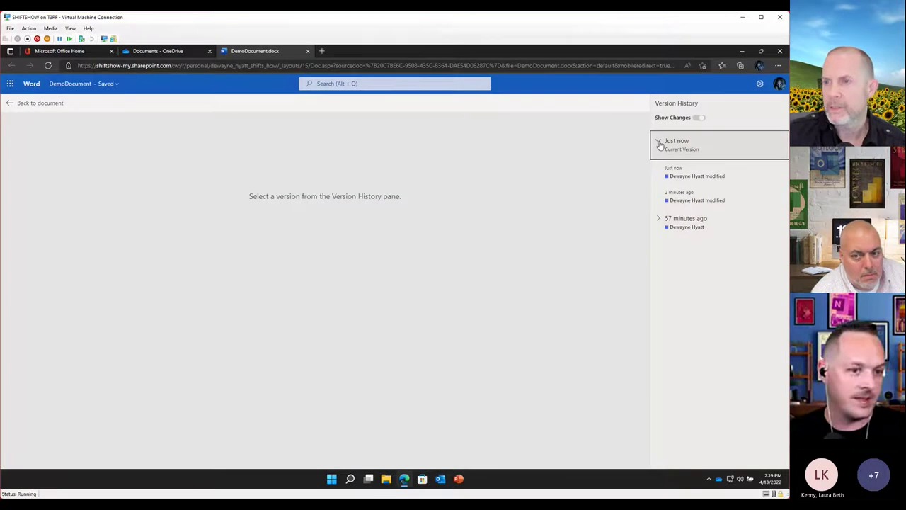
click(693, 176)
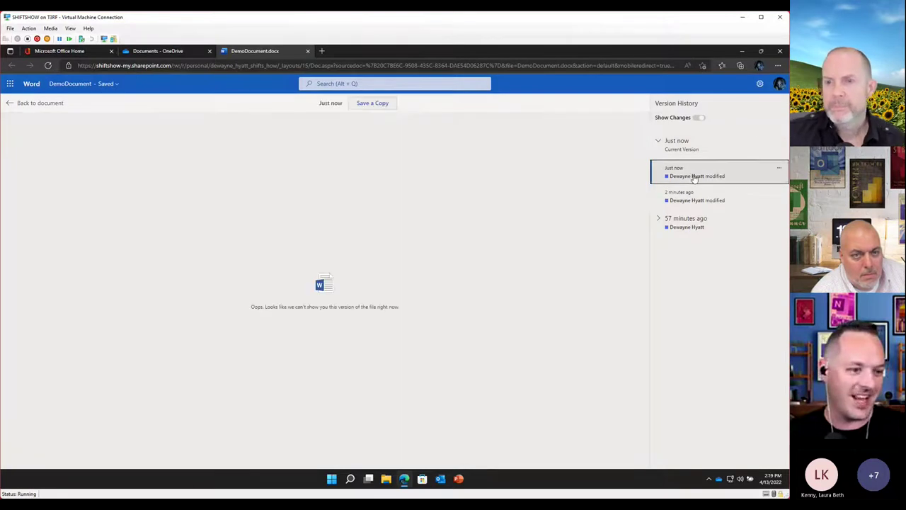
click(709, 196)
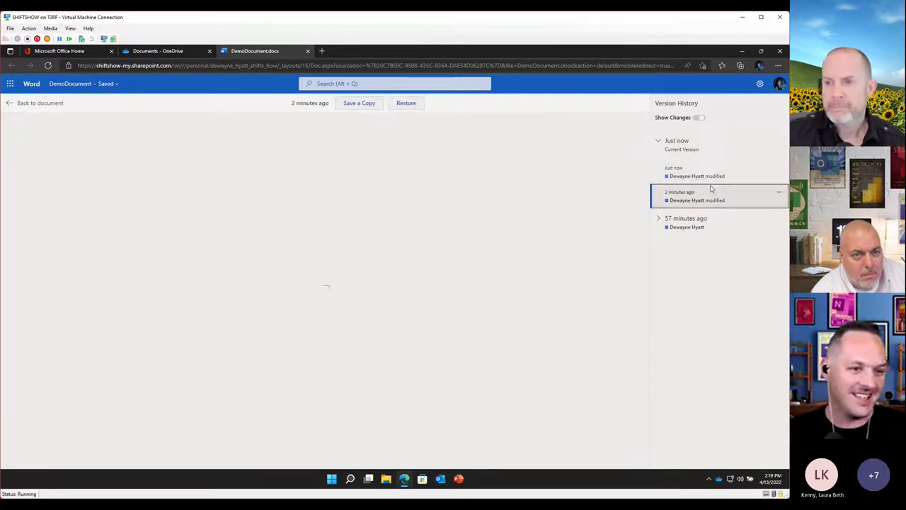
click(701, 177)
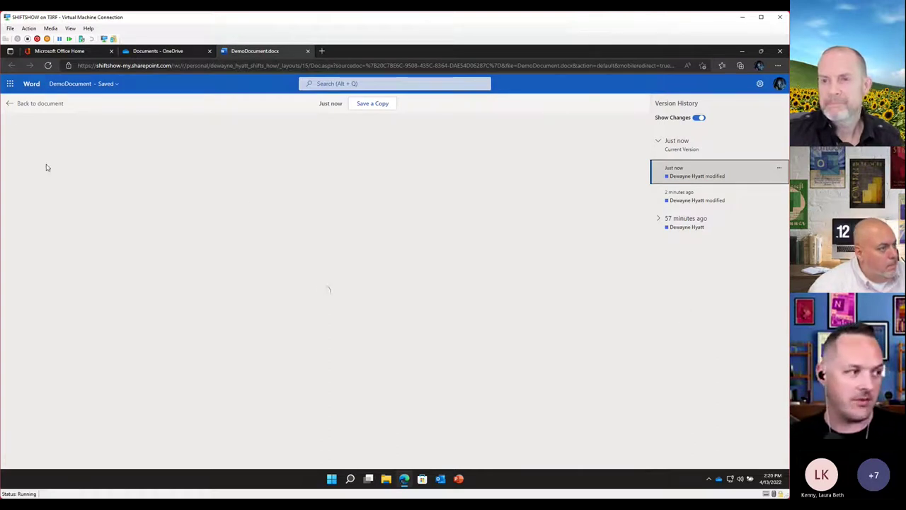
click(10, 105)
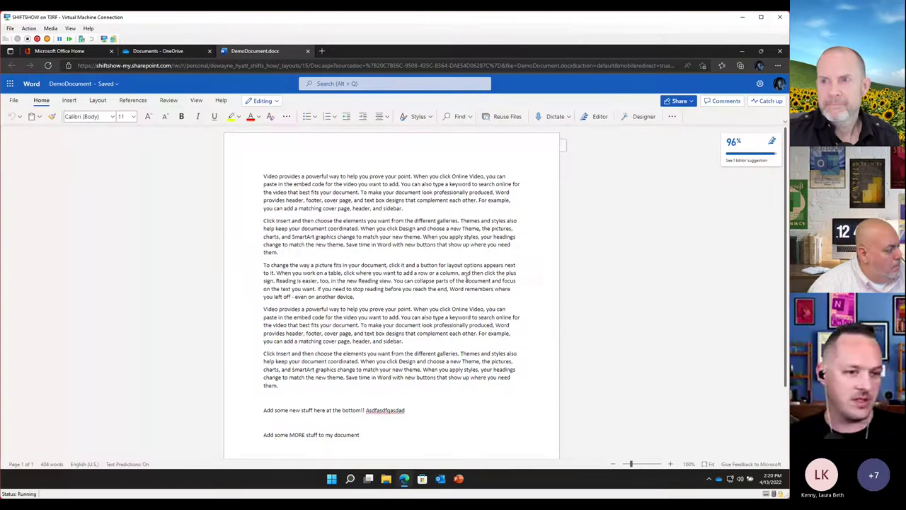
click(113, 85)
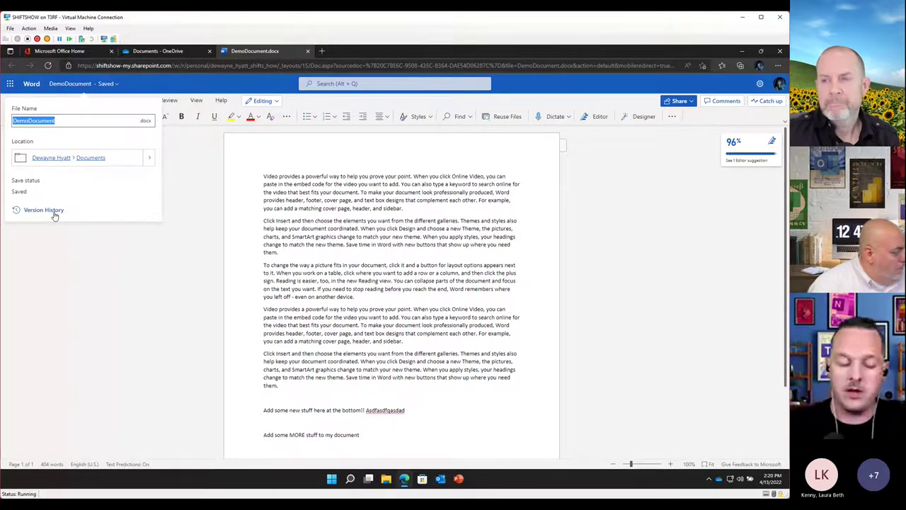
click(54, 213)
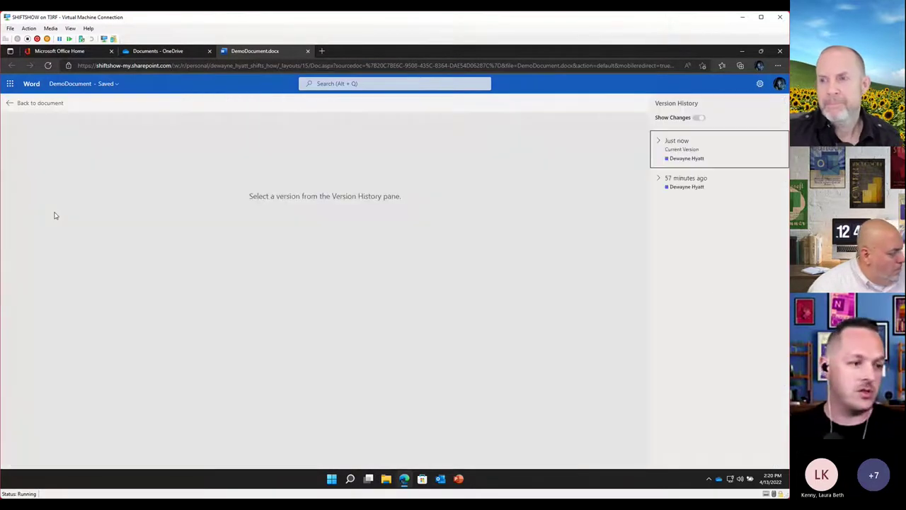
click(659, 145)
click(698, 176)
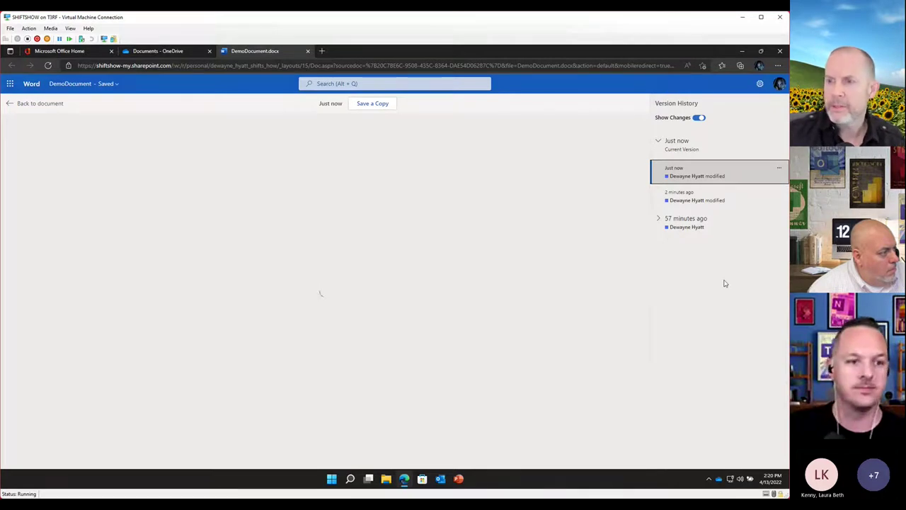
click(686, 204)
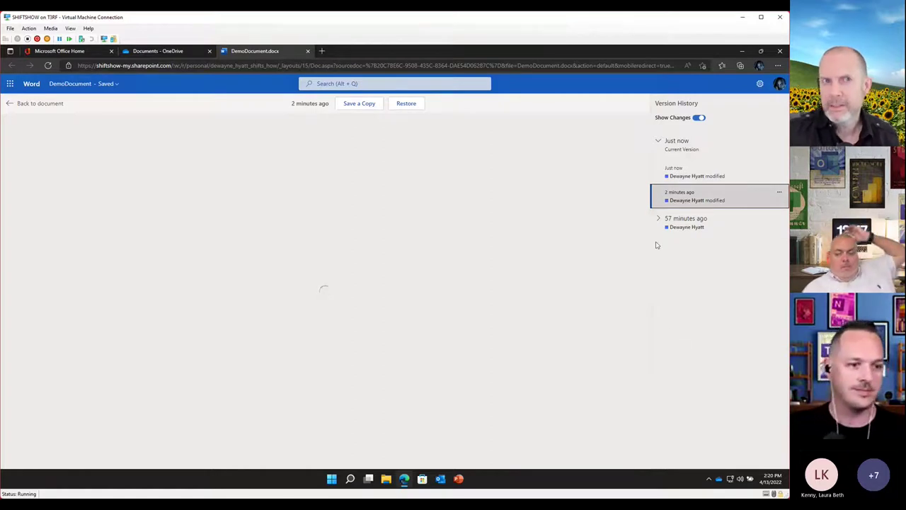
click(657, 219)
click(683, 240)
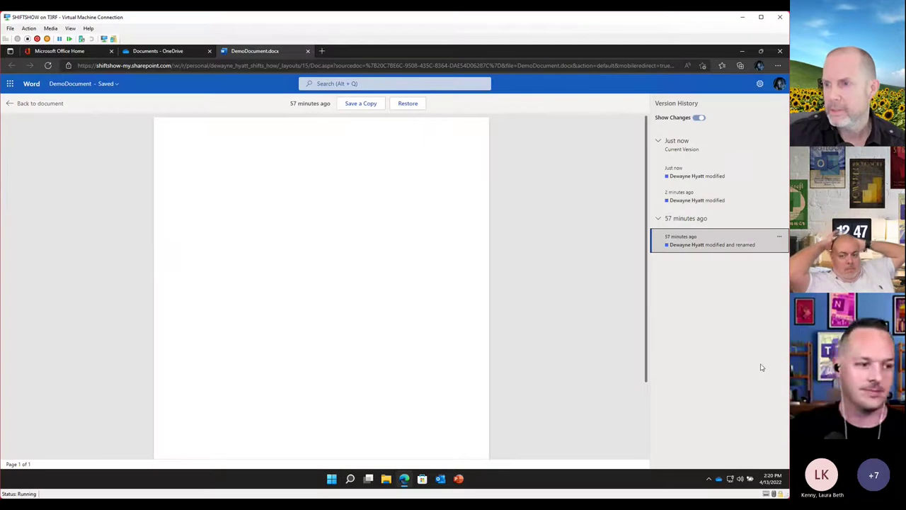
click(697, 177)
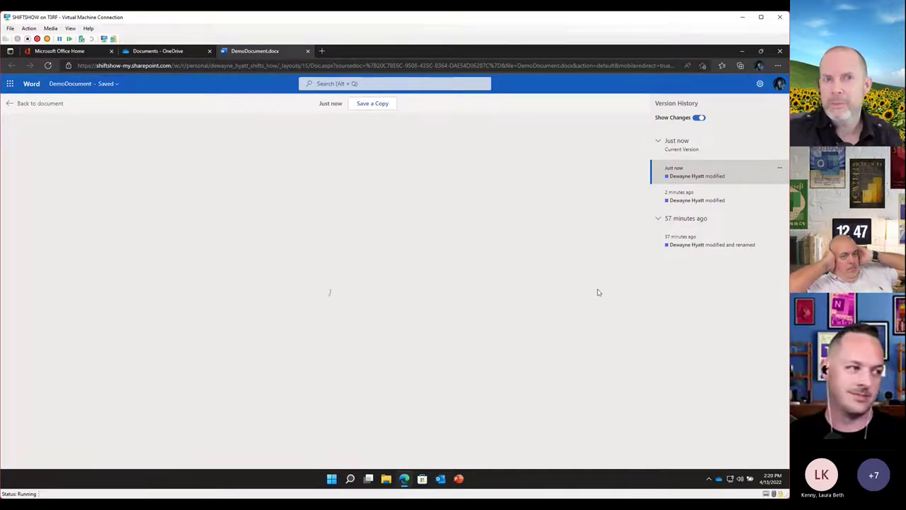
click(47, 65)
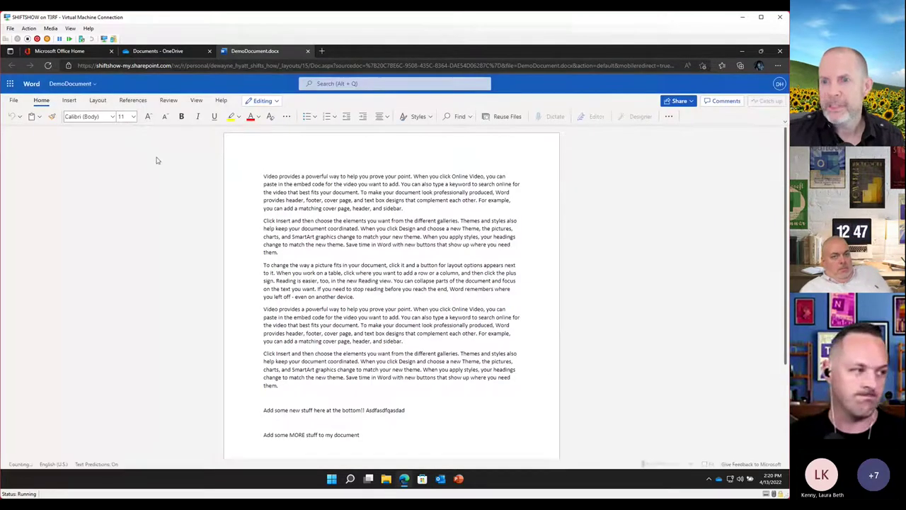
click(70, 83)
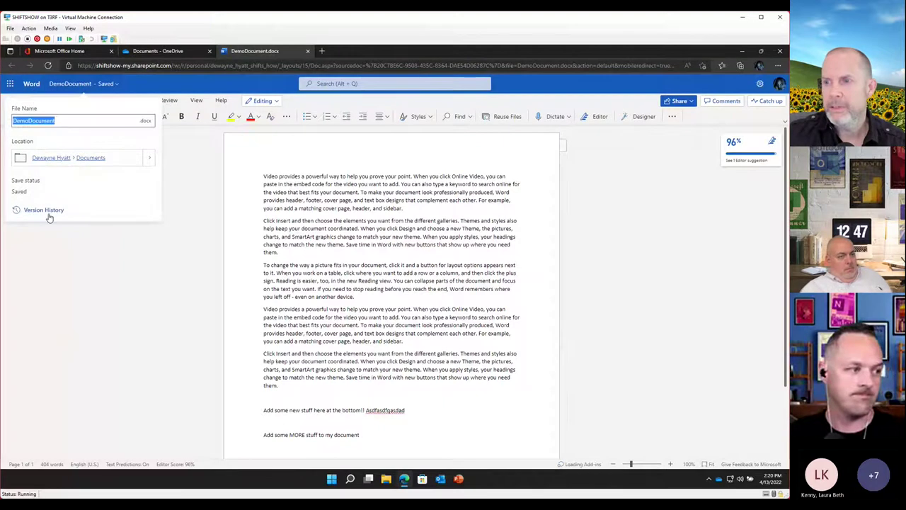
click(48, 211)
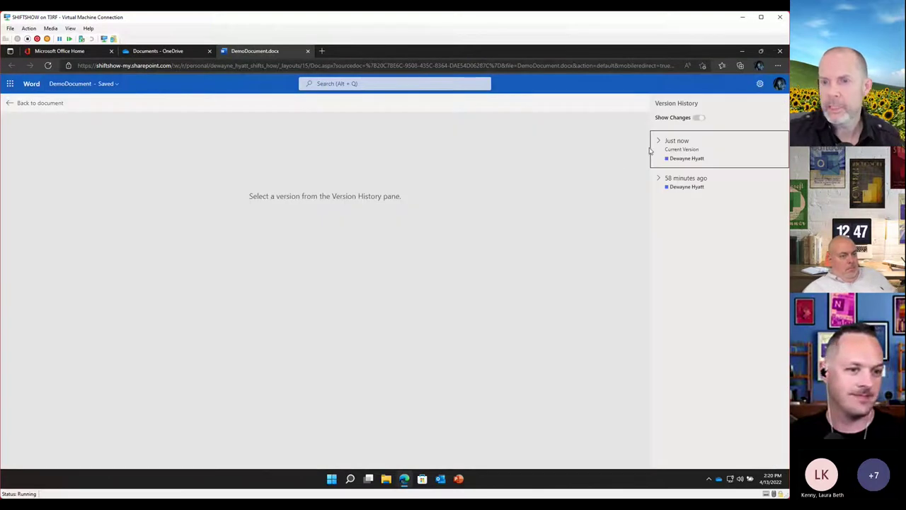
click(657, 155)
click(669, 174)
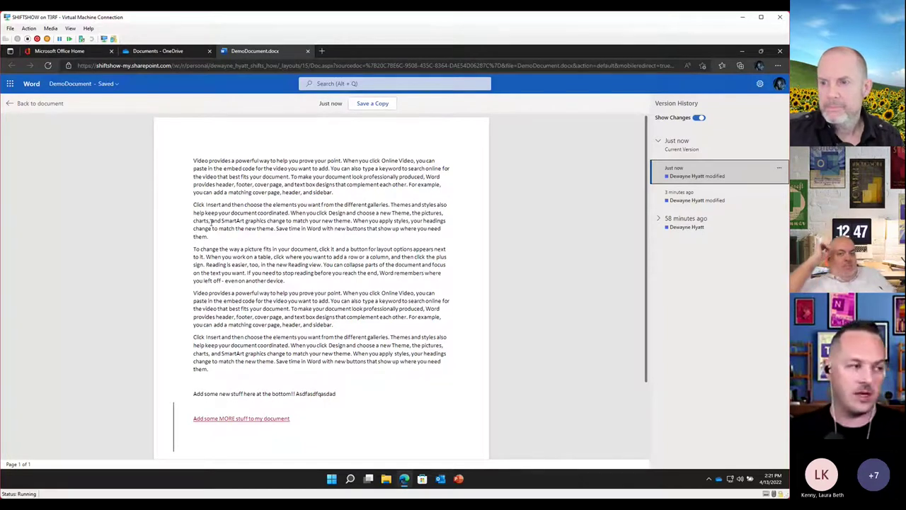
click(9, 104)
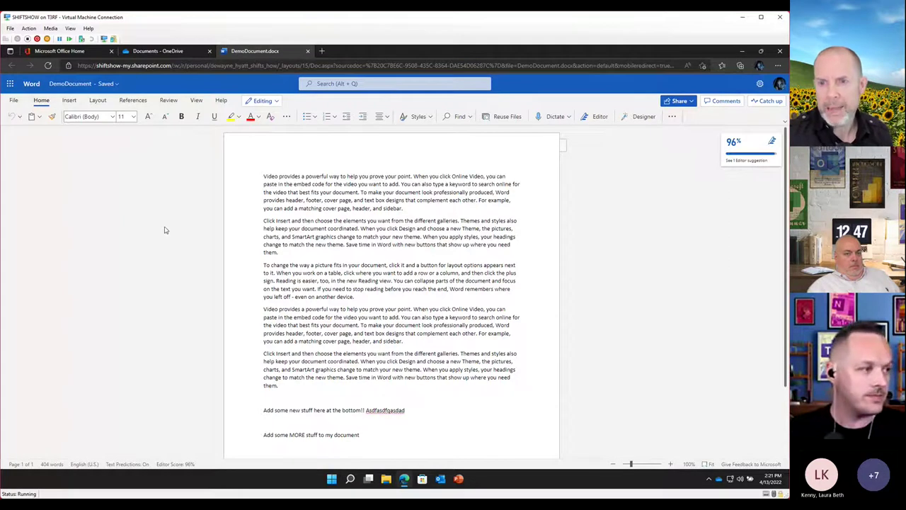
Restore DemoDocument to the version from 59 minutes ago using Version History
click(79, 83)
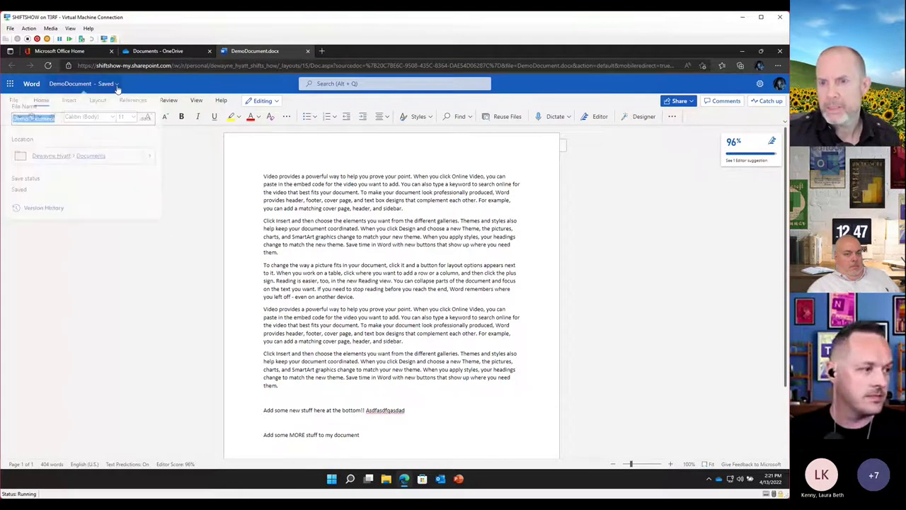
click(57, 212)
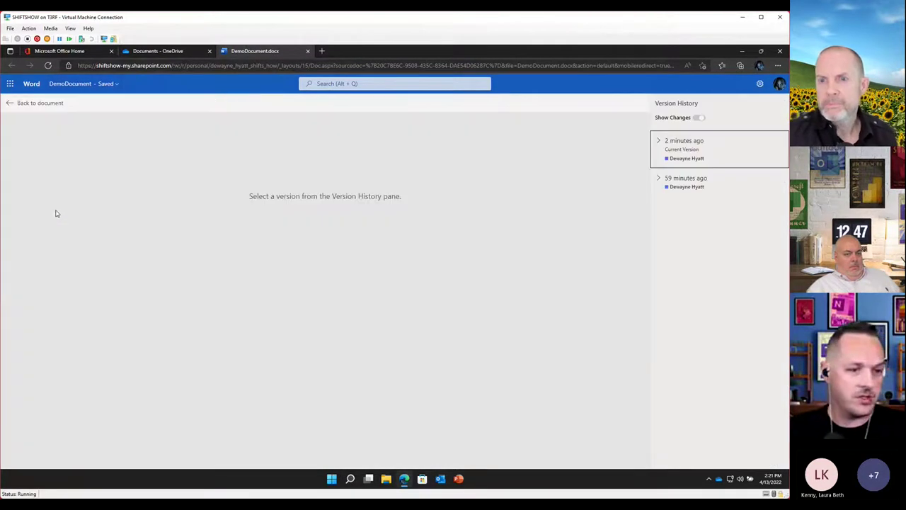
click(660, 181)
click(676, 201)
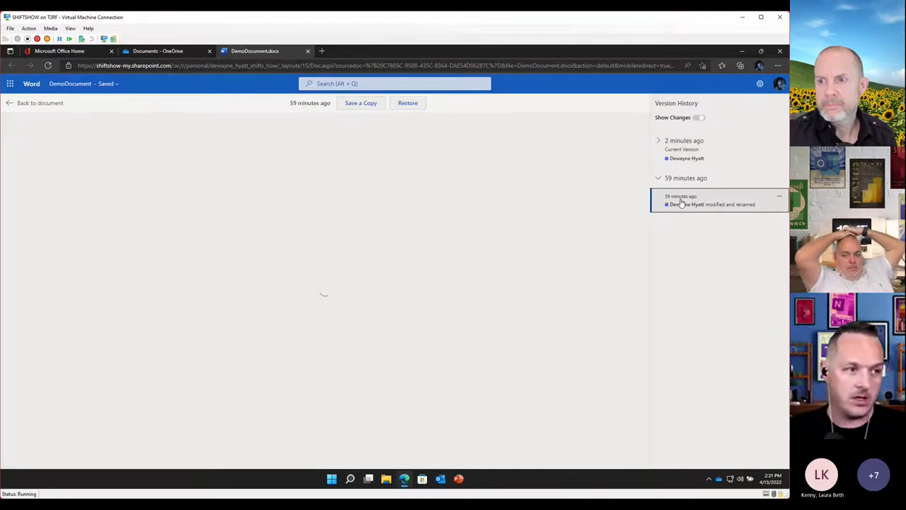
click(407, 104)
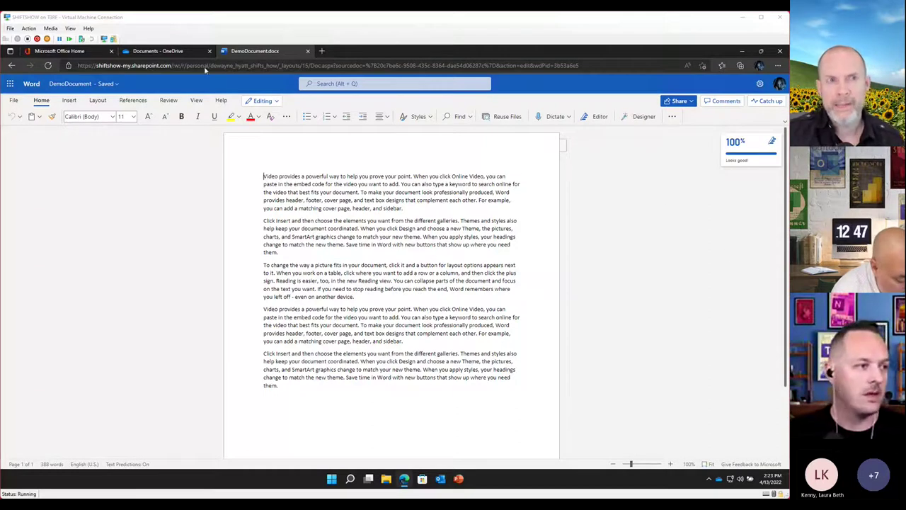
click(277, 54)
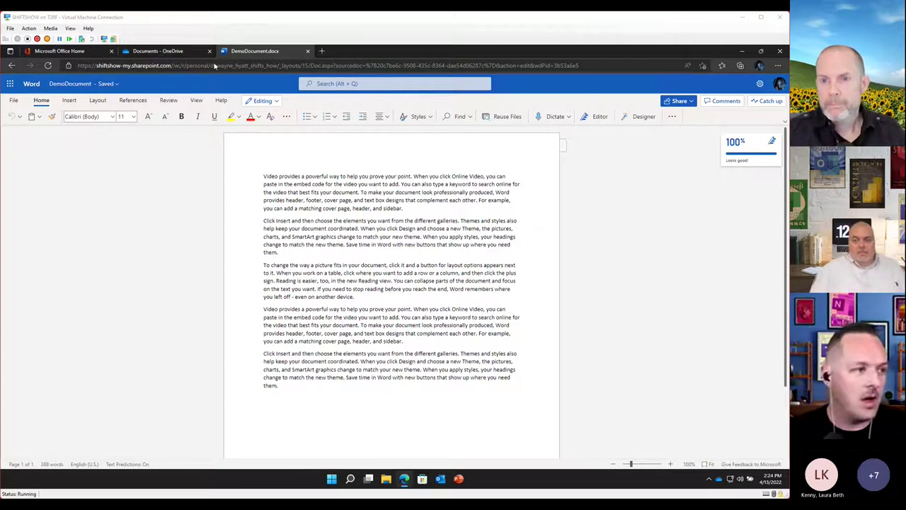
Close the open document and show Version history for DemoDocument.docx in OneDrive
click(307, 51)
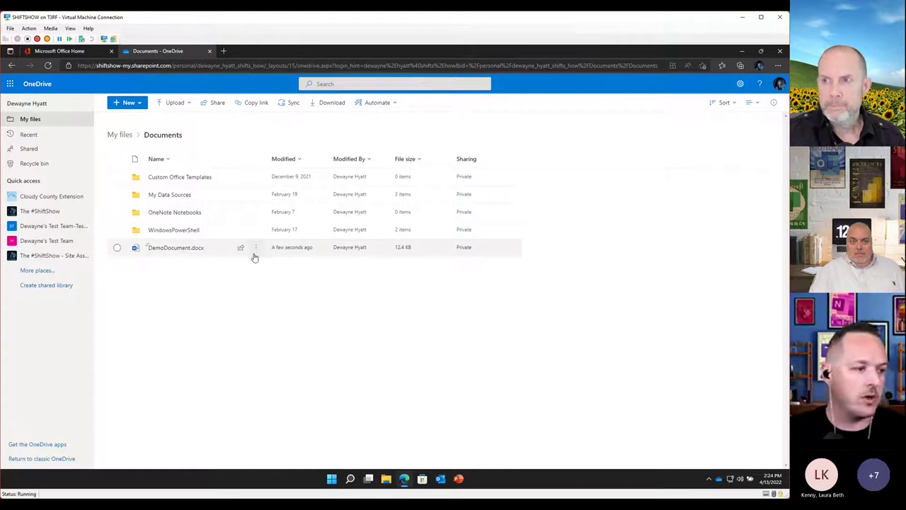
mouse_move(192, 249)
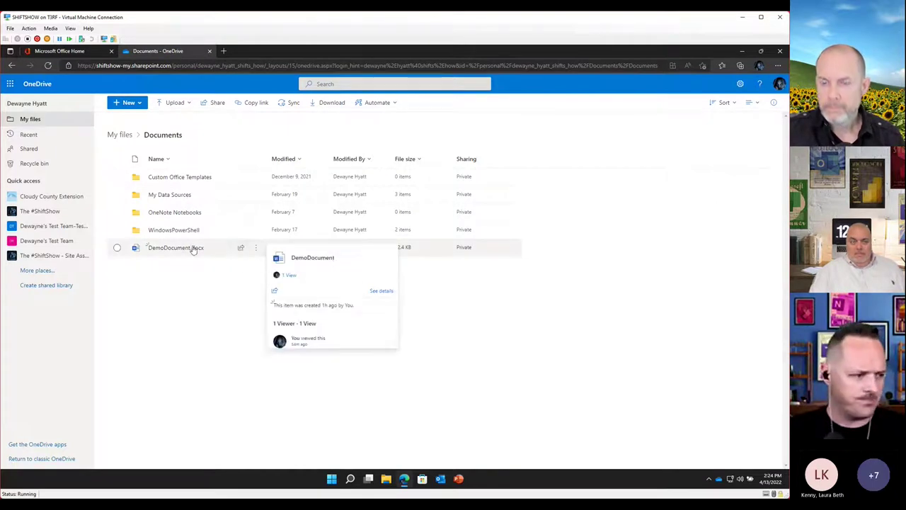
click(257, 253)
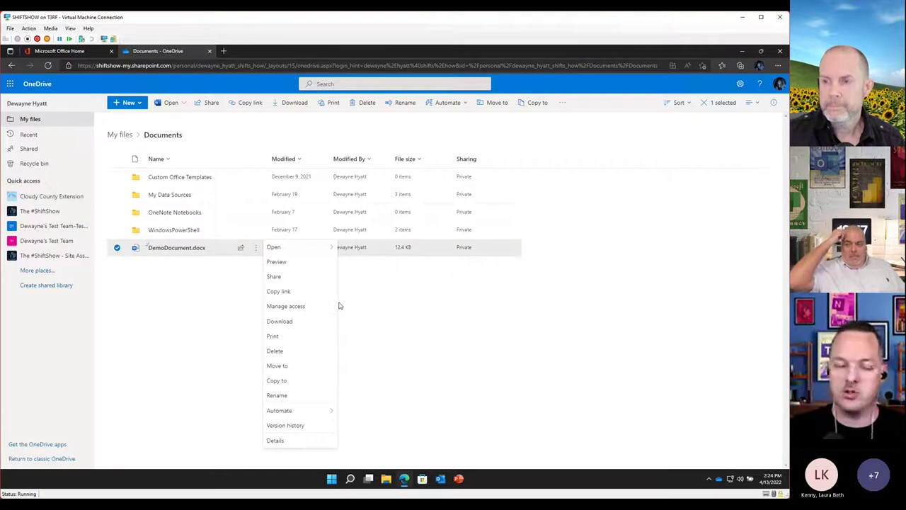
mouse_move(256, 252)
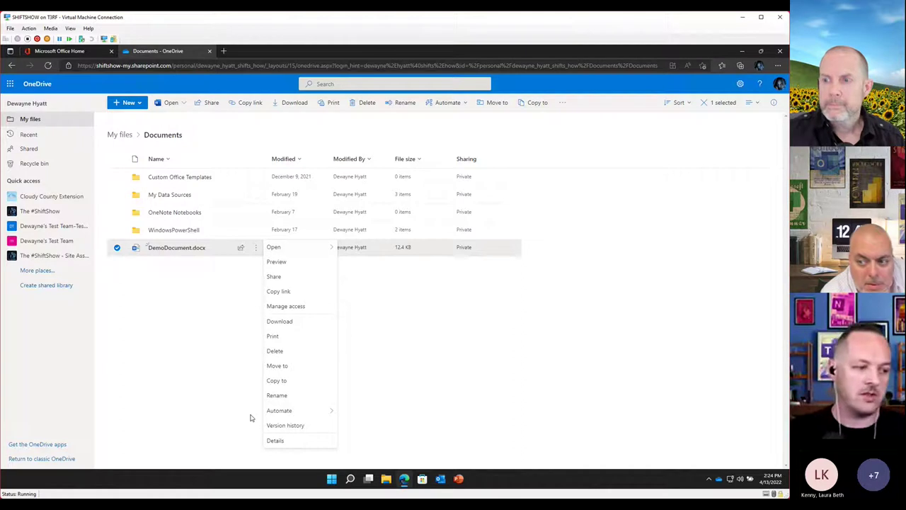
click(286, 425)
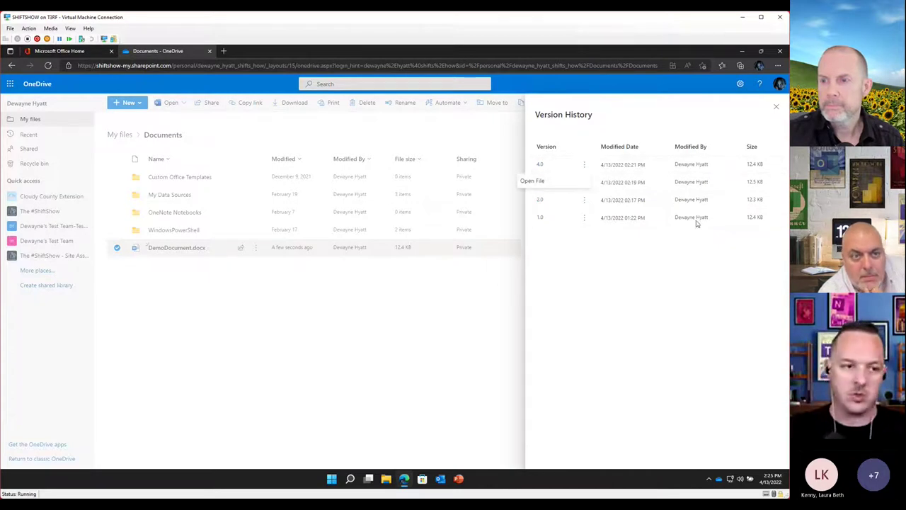
Close the Version History panel, deselect DemoDocument.docx, and minimize the browser
click(776, 106)
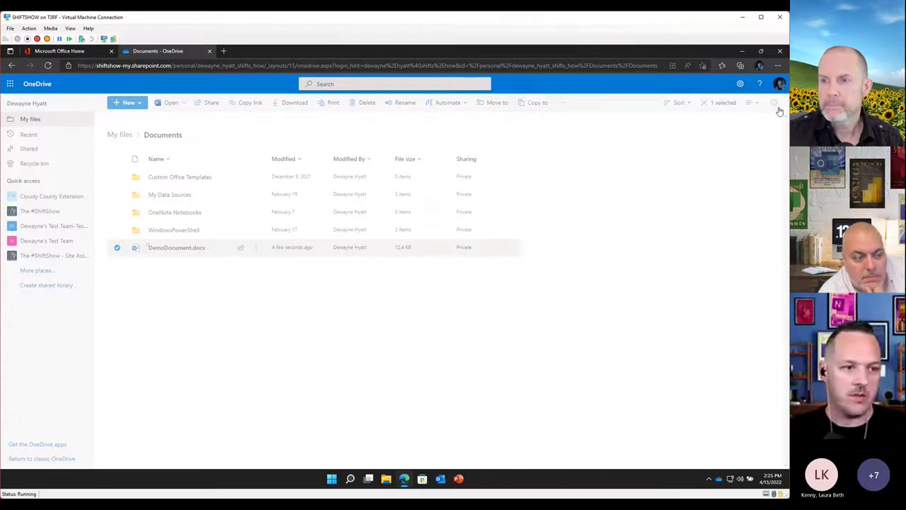
click(313, 330)
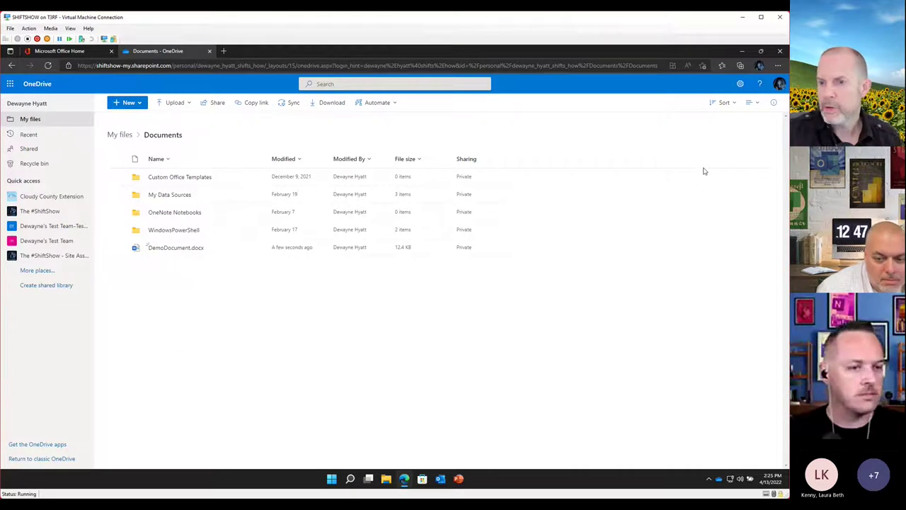
click(742, 55)
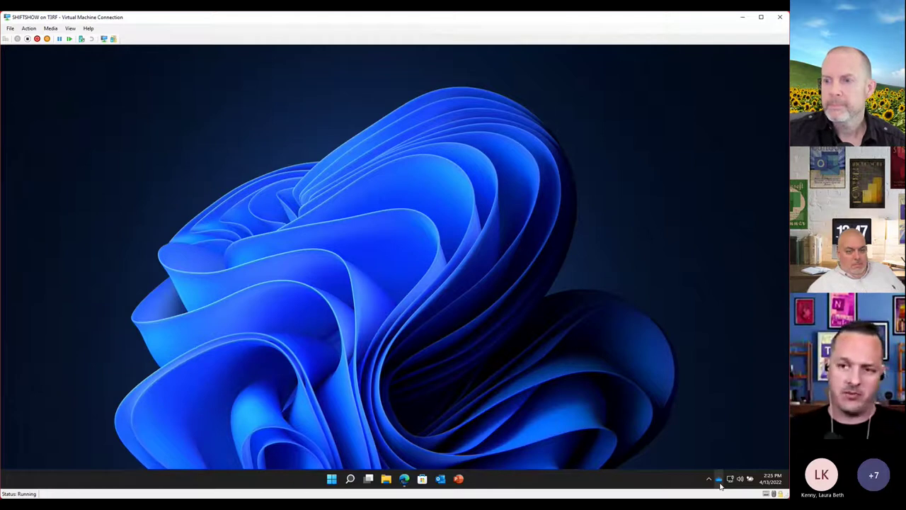
Open DemoDocument in desktop Word from OneDrive - The #ShiftShow > Documents in File Explorer
click(387, 480)
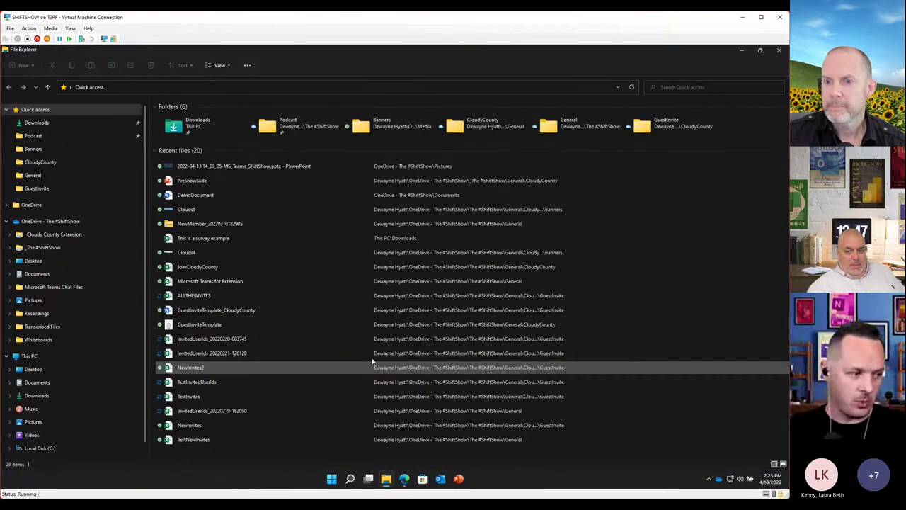
click(48, 224)
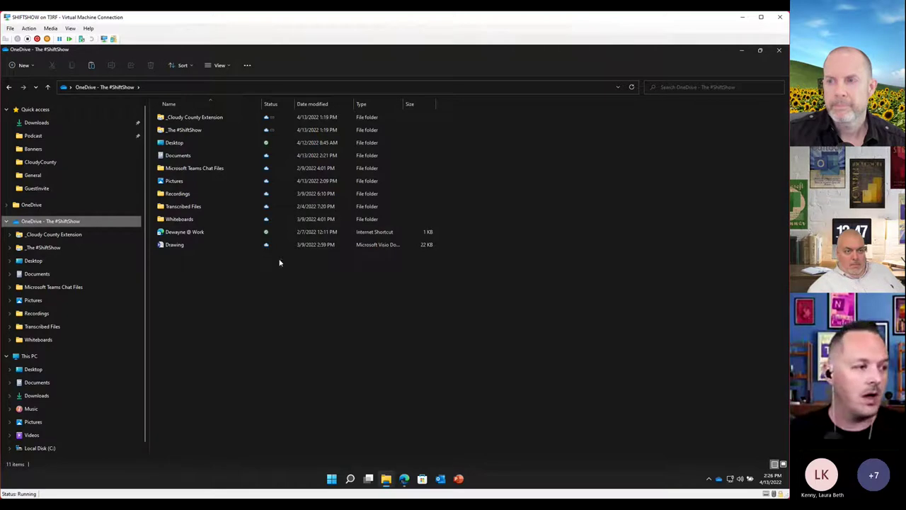
double_click(180, 159)
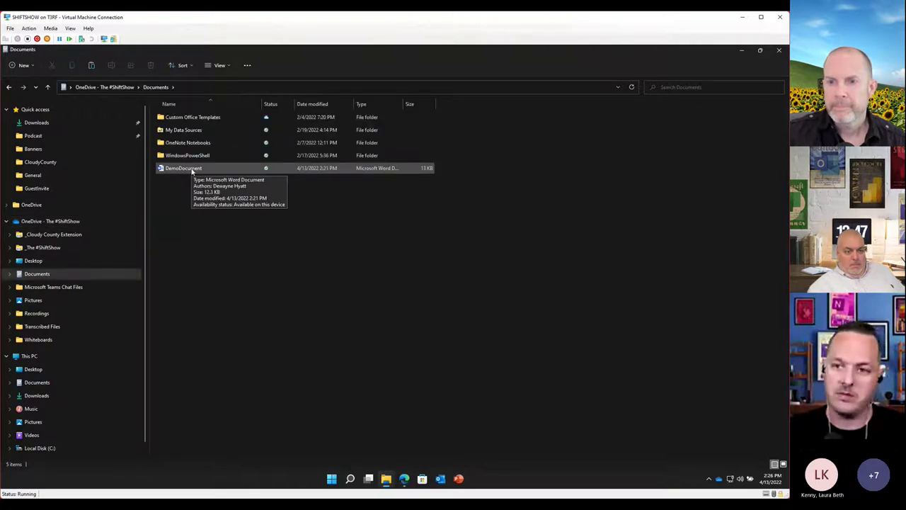
double_click(186, 168)
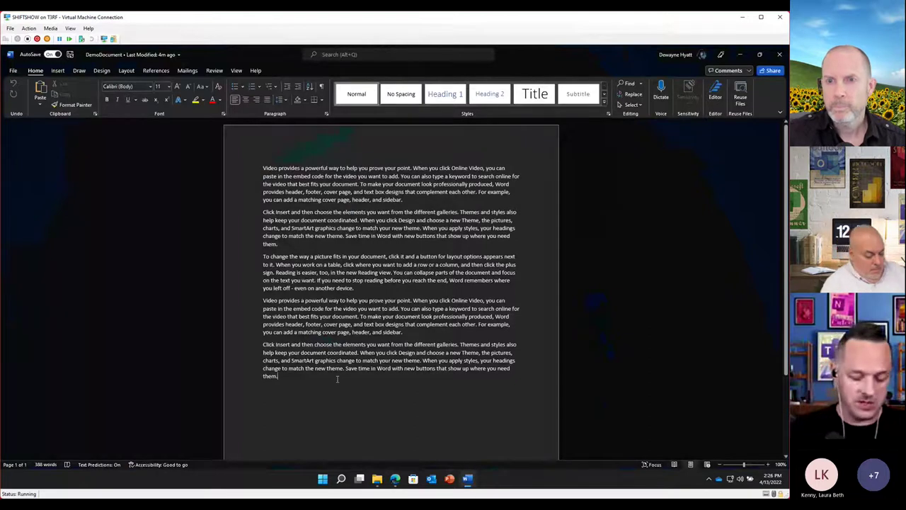
Add the closing line 'This is ANOTHER edit for the demo', then open DemoDocument.docx in Word for the web
key(Return)
key(Return)
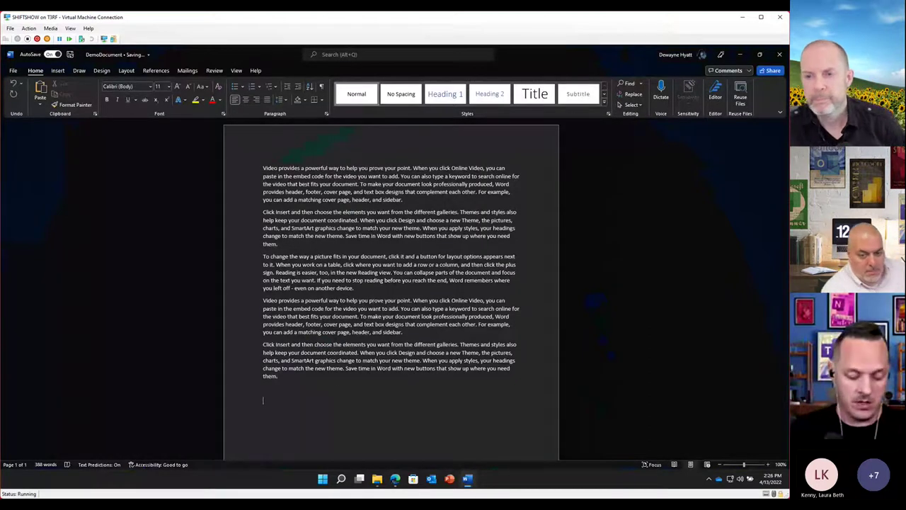
text(This is ANO)
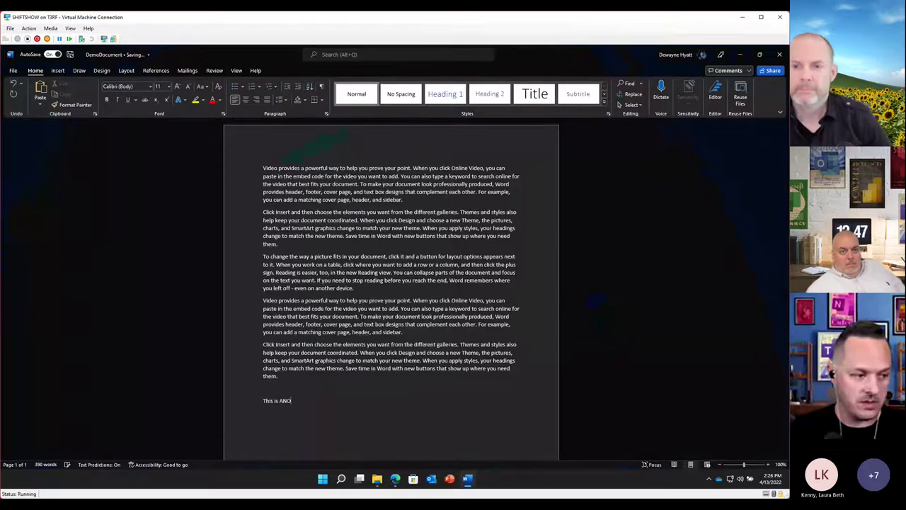
text(THER edit for the demo)
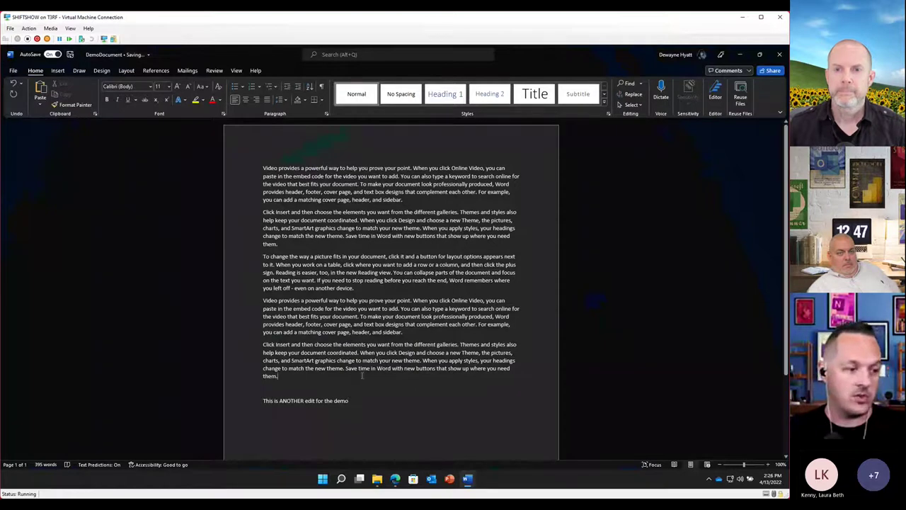
click(395, 479)
click(187, 249)
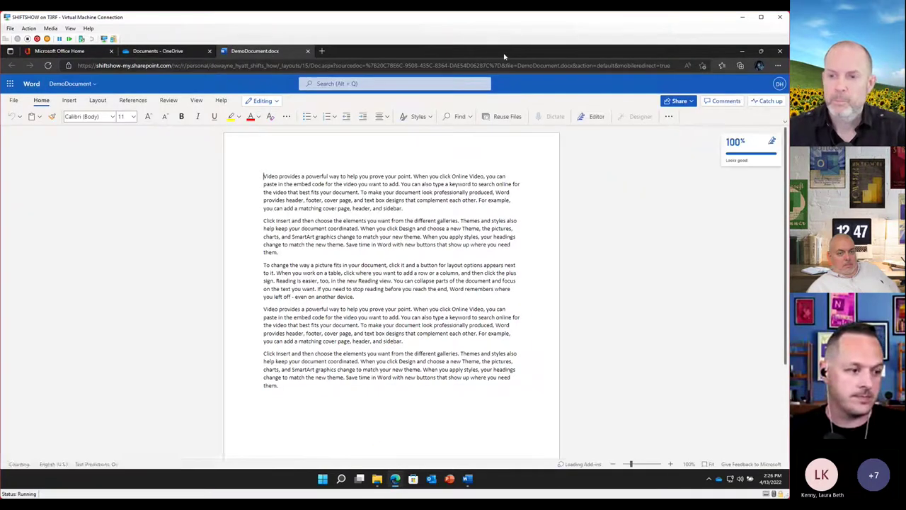
Compare the web copy with desktop Word, reload it, and reopen DemoDocument.docx from OneDrive
click(468, 479)
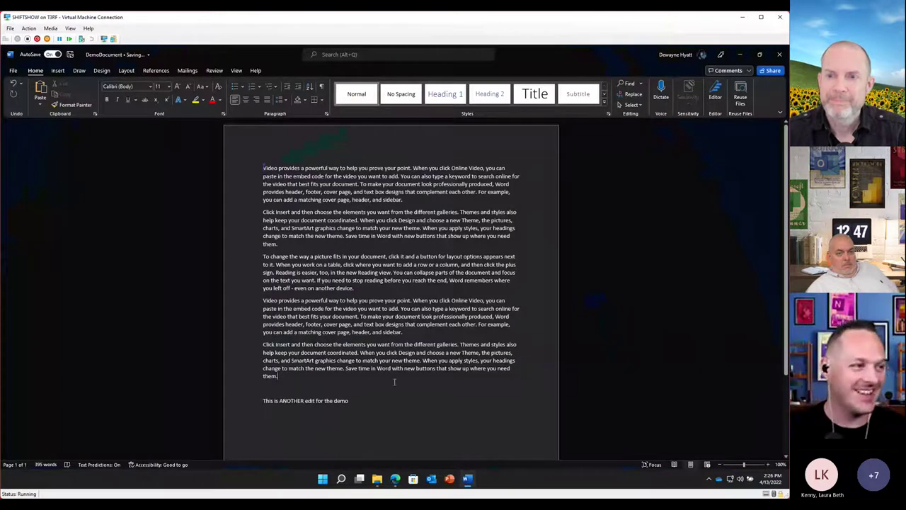
click(395, 479)
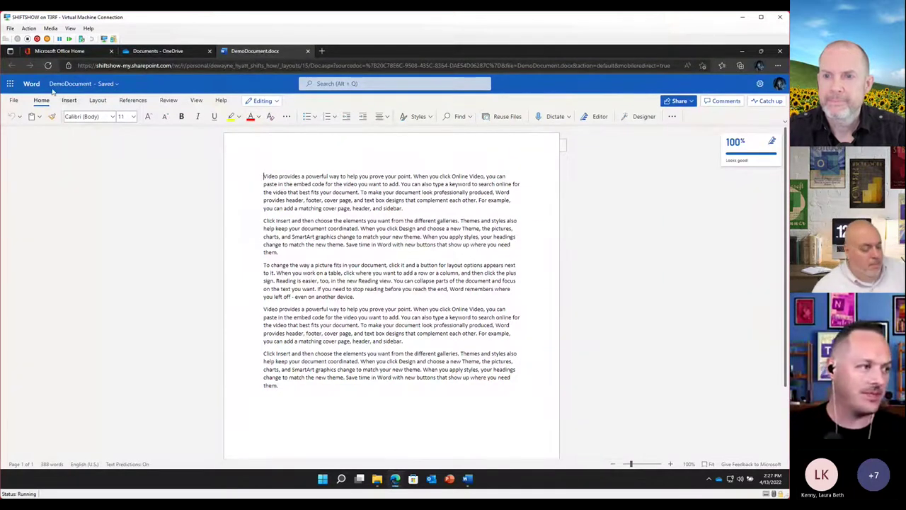
key(F5)
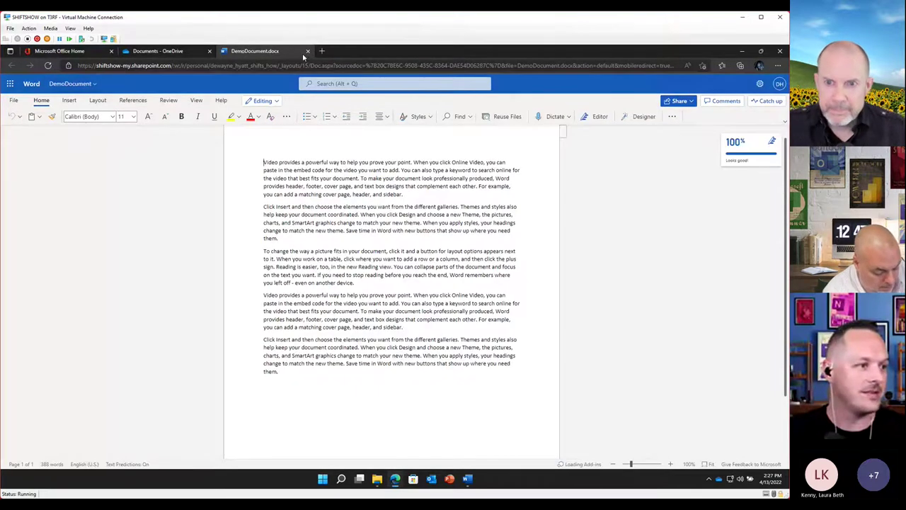
click(308, 51)
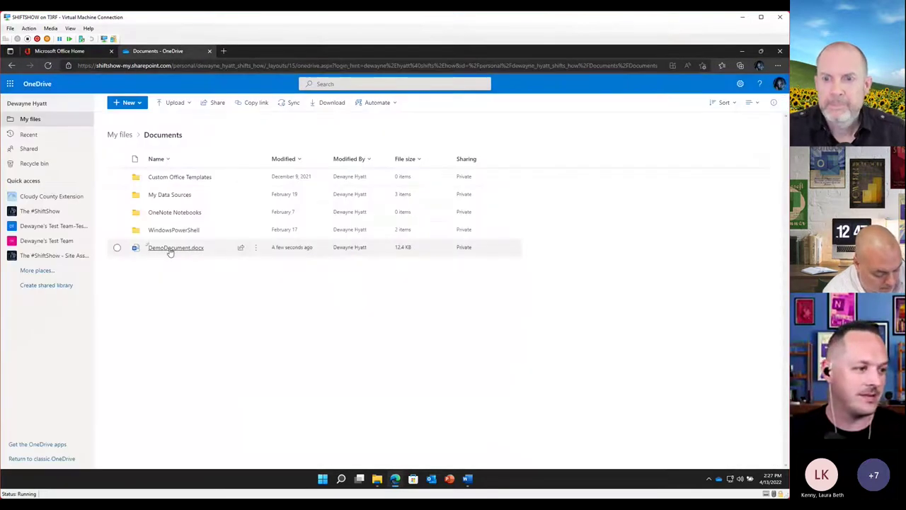
click(169, 248)
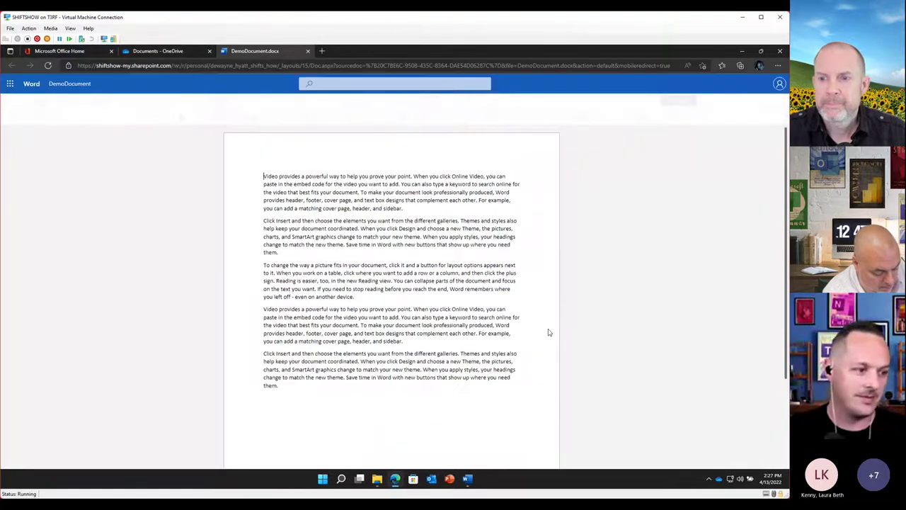
scroll(506, 320, down, 1)
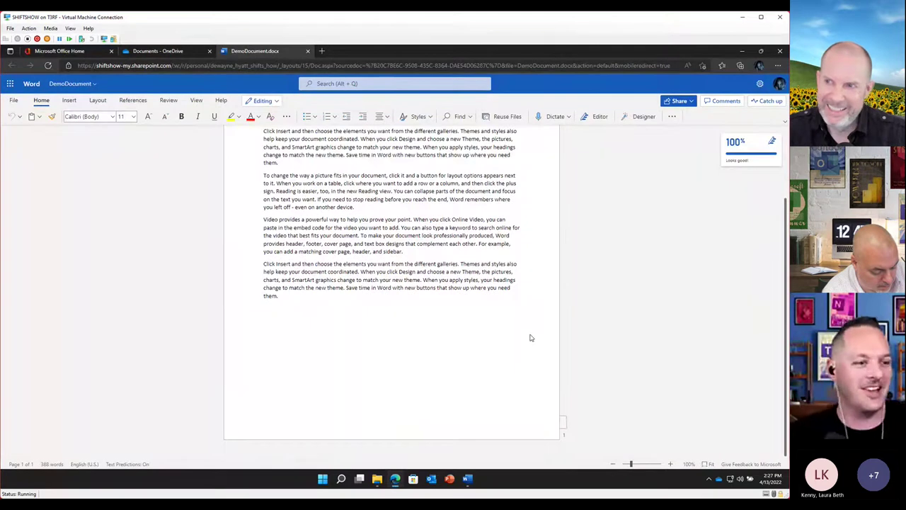
scroll(524, 319, up, 3)
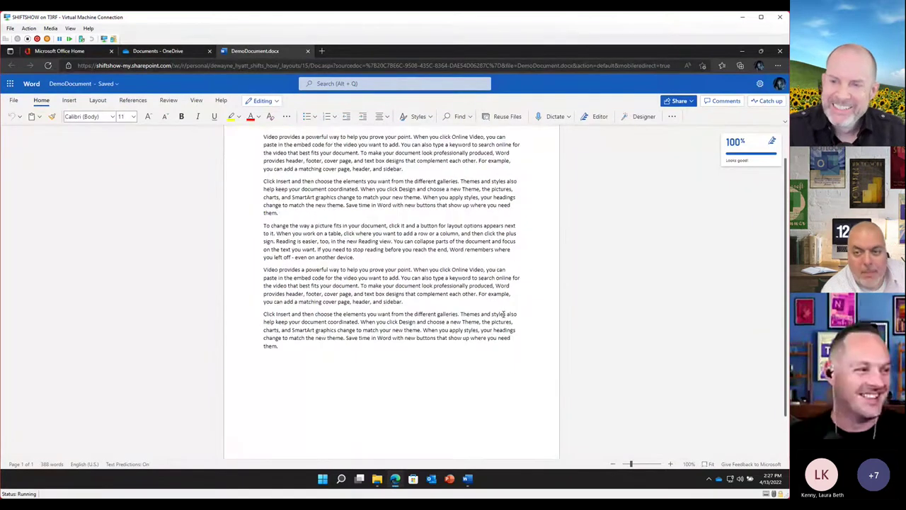
Recheck the desktop copy, then reopen the web copy until 'This is ANOTHER edit for the demo' appears
click(742, 57)
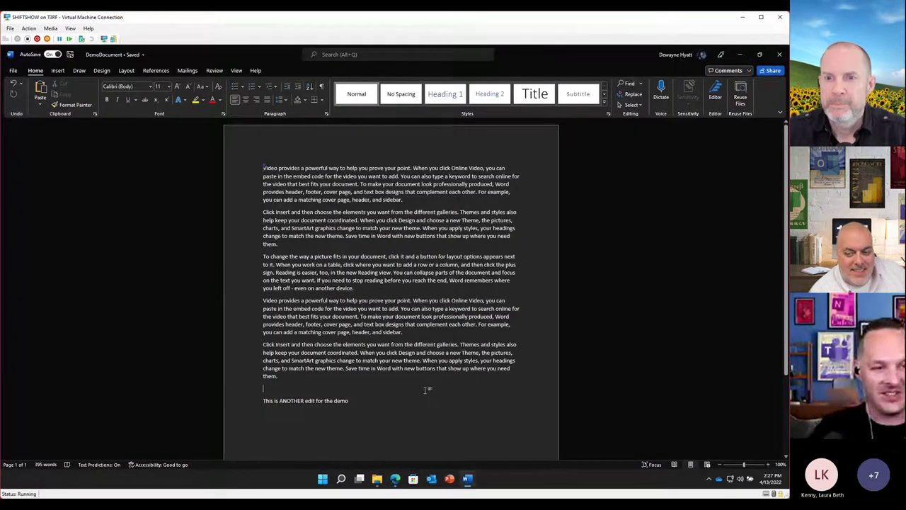
click(405, 400)
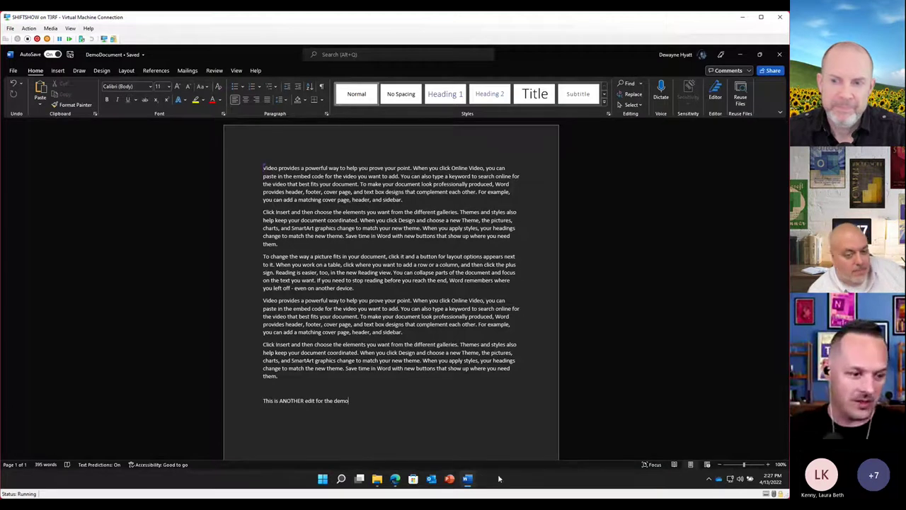
click(396, 485)
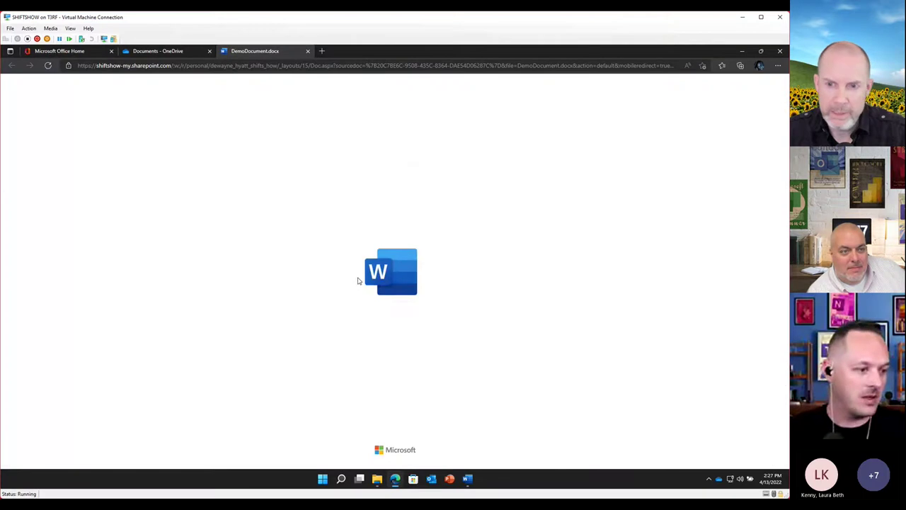
scroll(425, 283, down, 4)
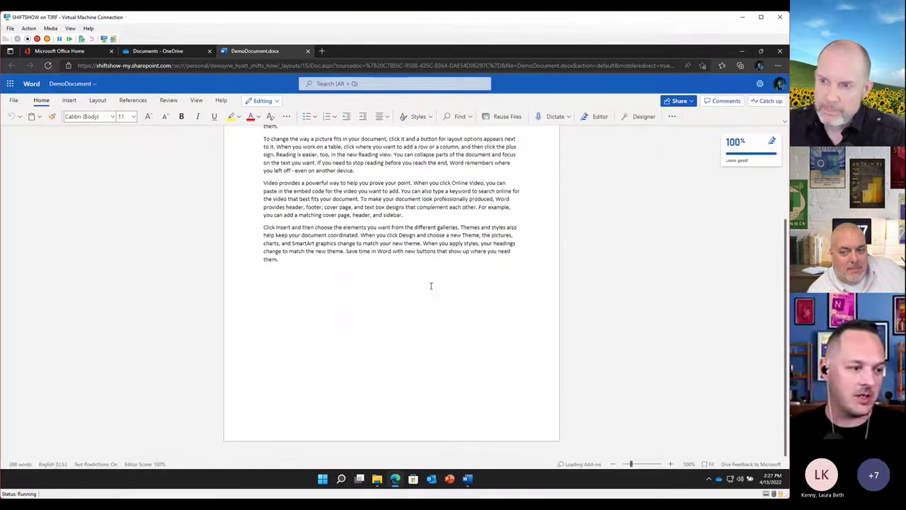
scroll(431, 289, up, 1)
click(265, 322)
scroll(366, 419, down, 1)
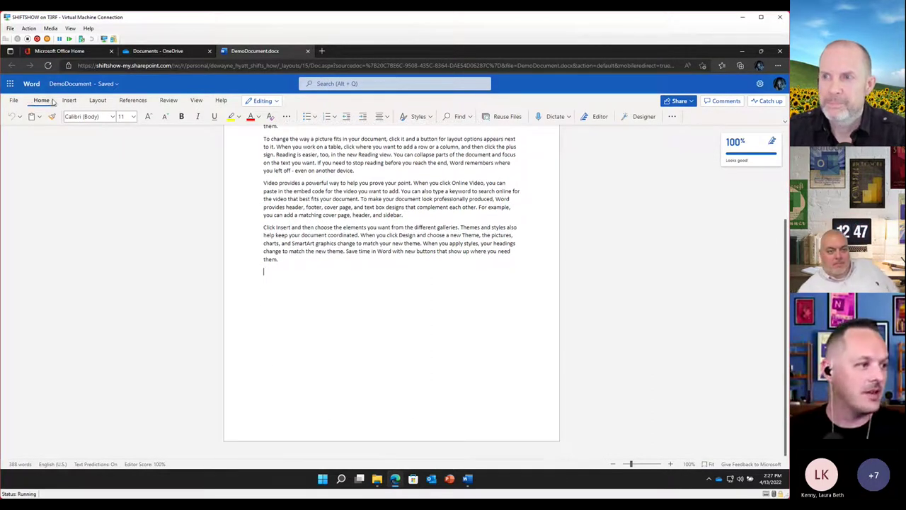
click(308, 51)
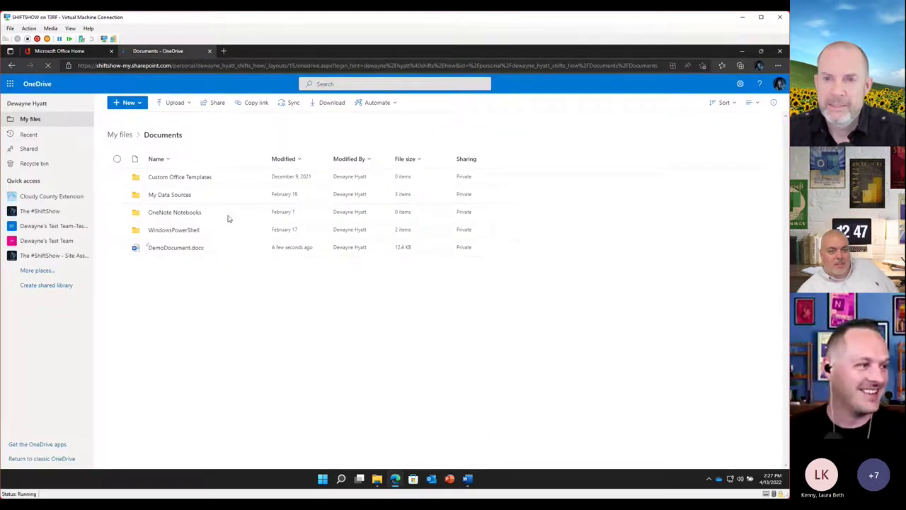
click(182, 248)
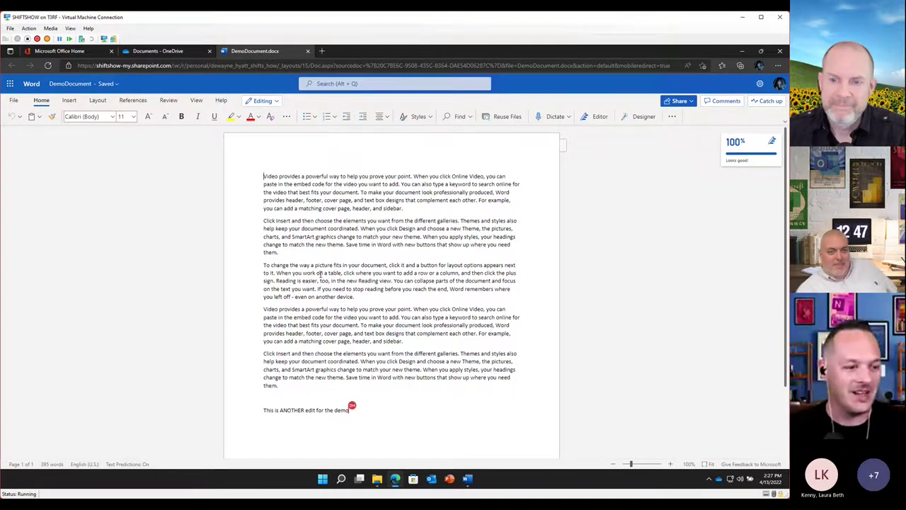
Append 'a;sldfj;laksdfa' to the last line in desktop Word, verify the web copy, then go to My files
click(472, 481)
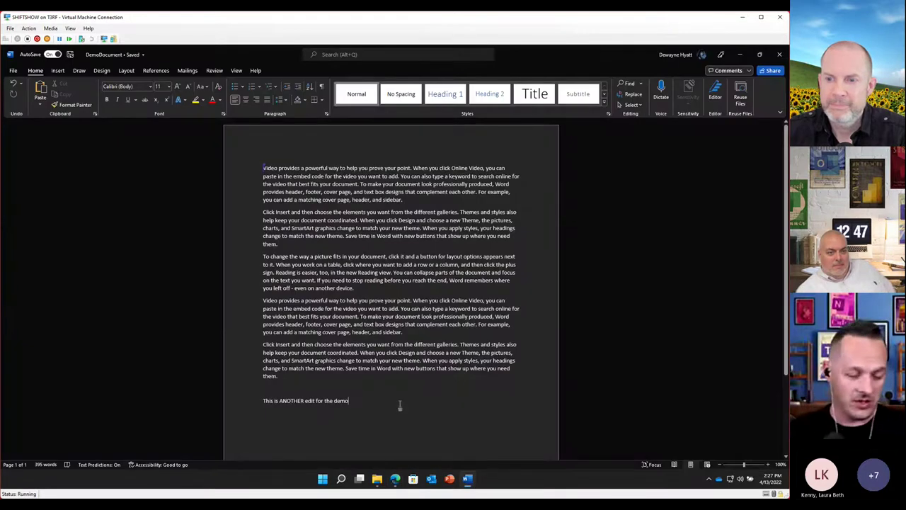
text(a;sldfj;laksdfa)
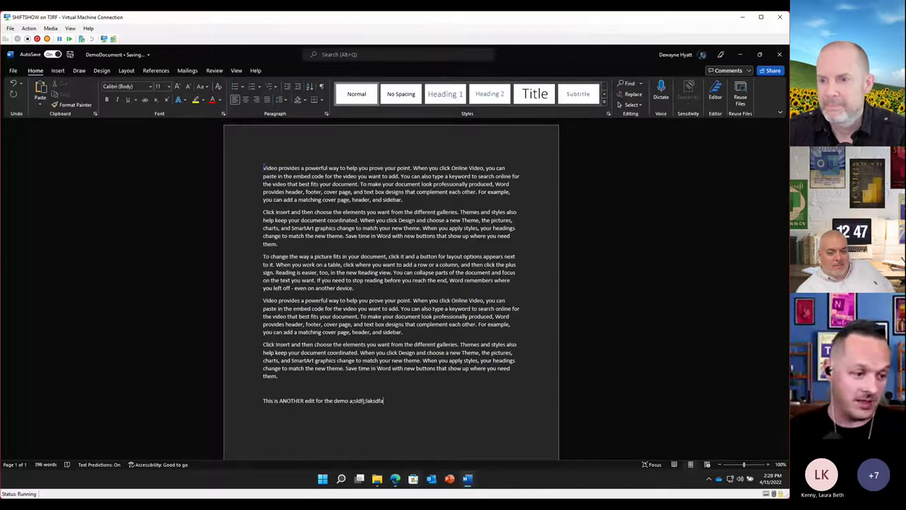
click(396, 479)
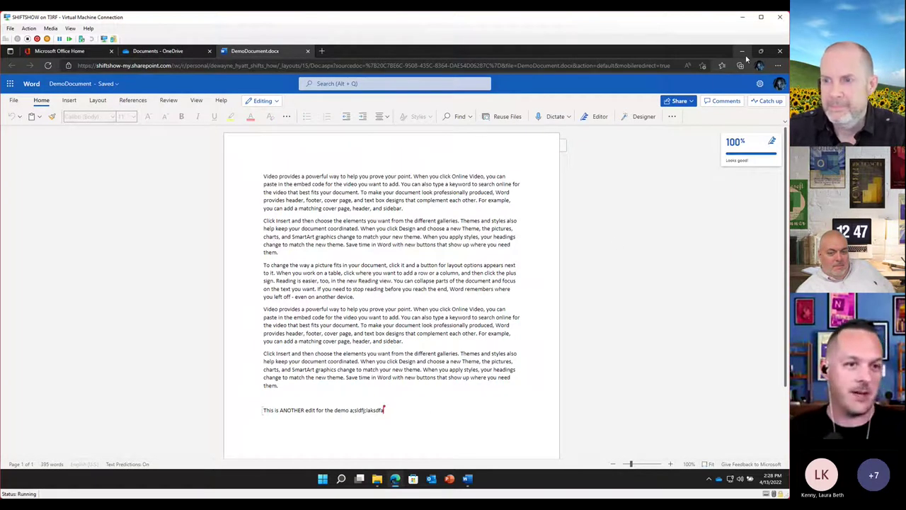
click(170, 51)
click(122, 135)
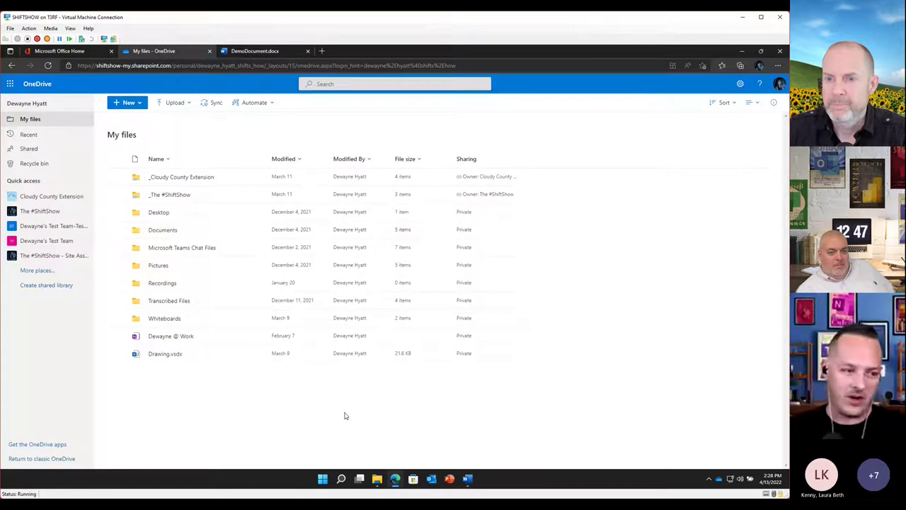
In File Explorer, look inside OneDrive's Desktop folder, go back into Documents, then bring Word forward
click(377, 479)
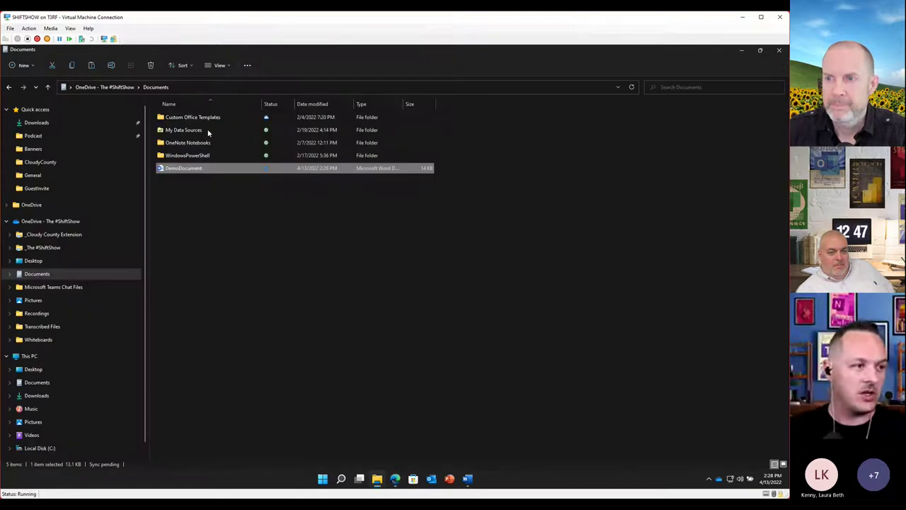
click(113, 88)
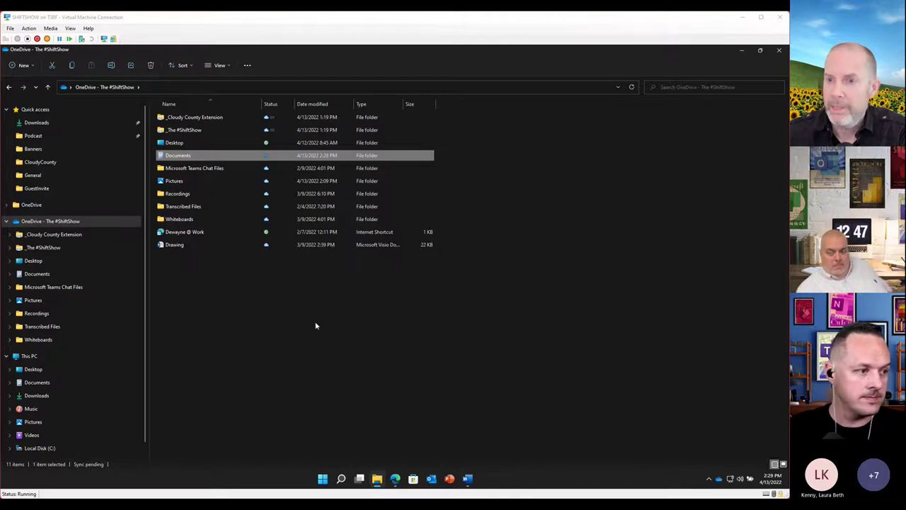
double_click(173, 144)
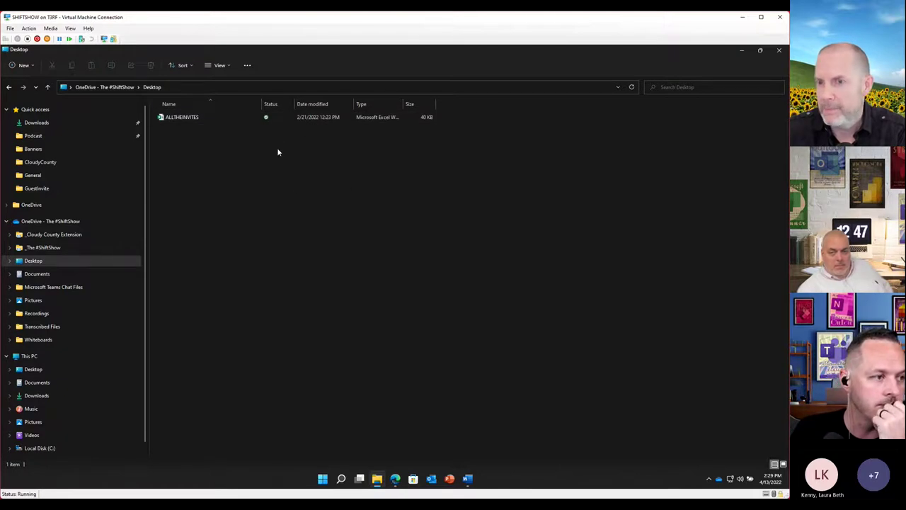
key(alt+Up)
double_click(180, 156)
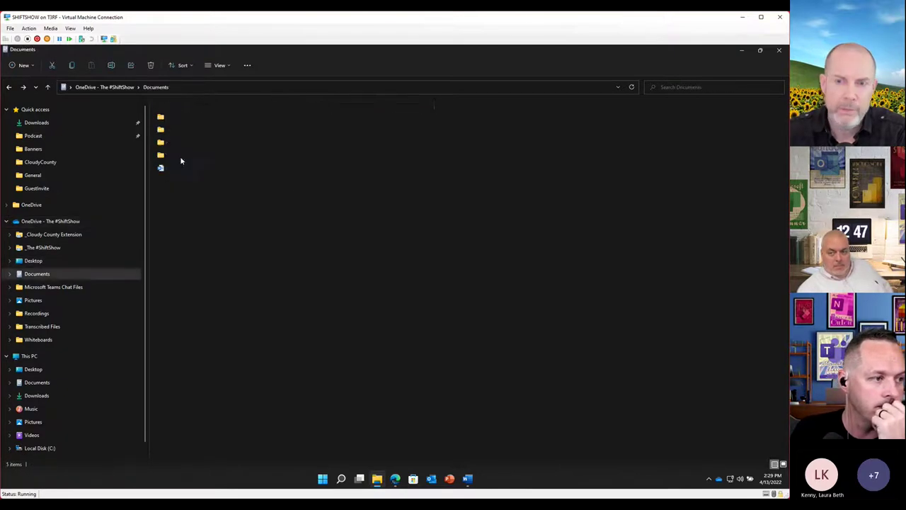
click(467, 479)
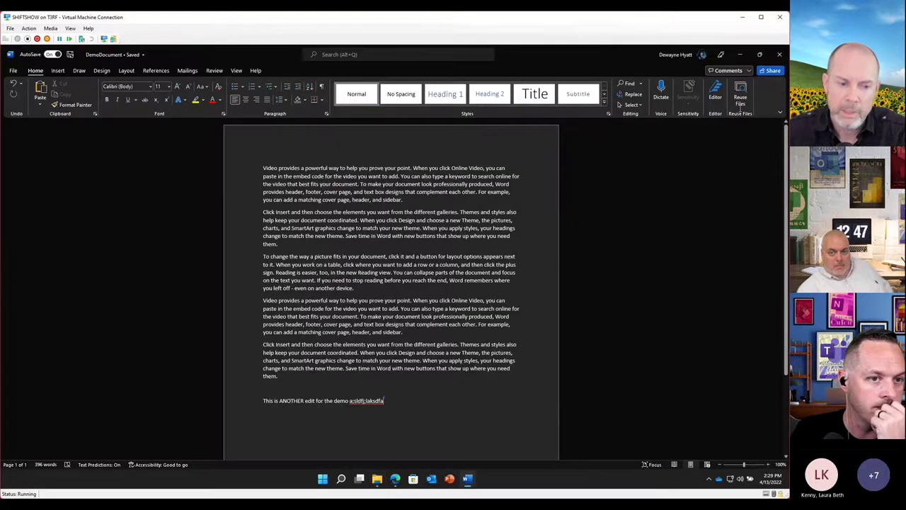
Close the desktop Word window holding DemoDocument
click(780, 54)
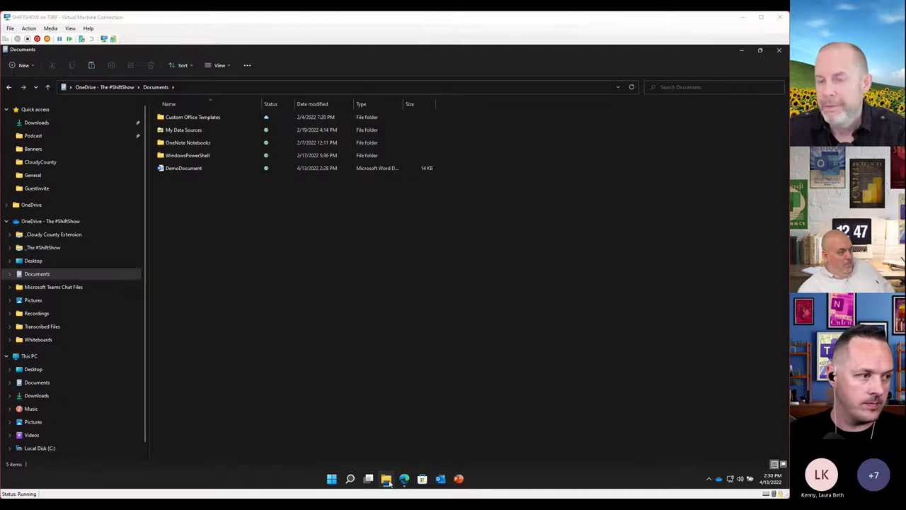
Paste the copied screenshot into the OneDrive Pictures folder
click(35, 301)
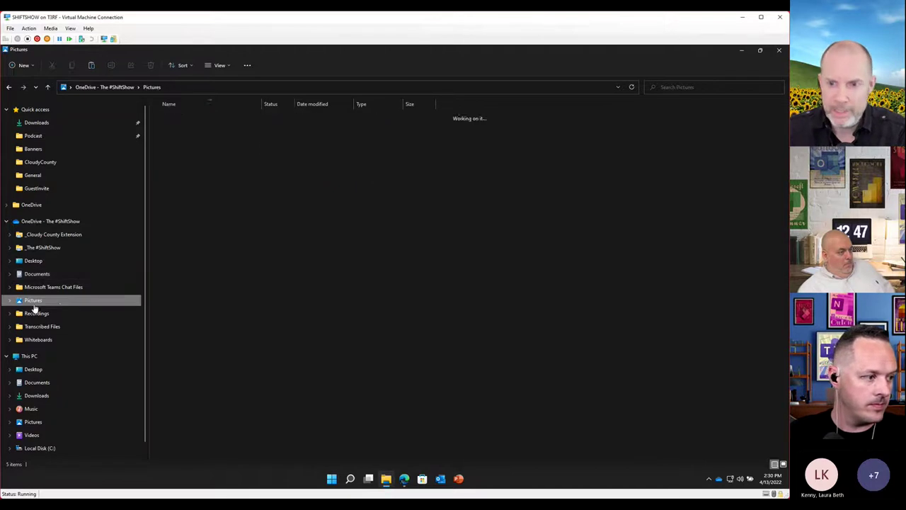
right_click(226, 237)
click(237, 247)
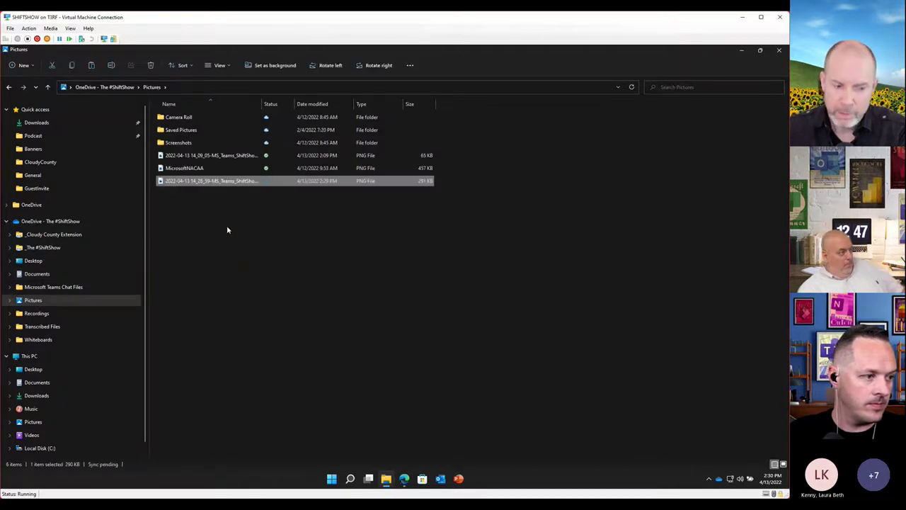
View the MicrosoftNACAA image and the other screenshot in Photos, then close Photos
double_click(212, 182)
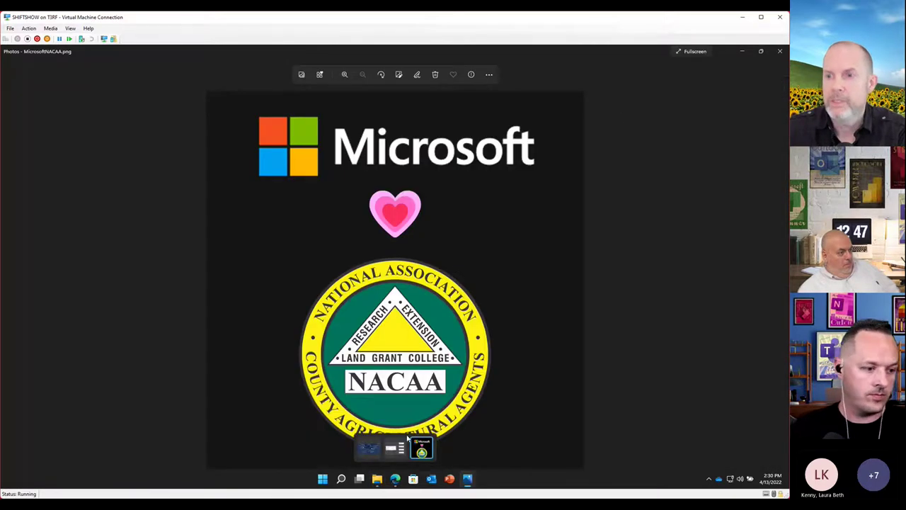
click(400, 448)
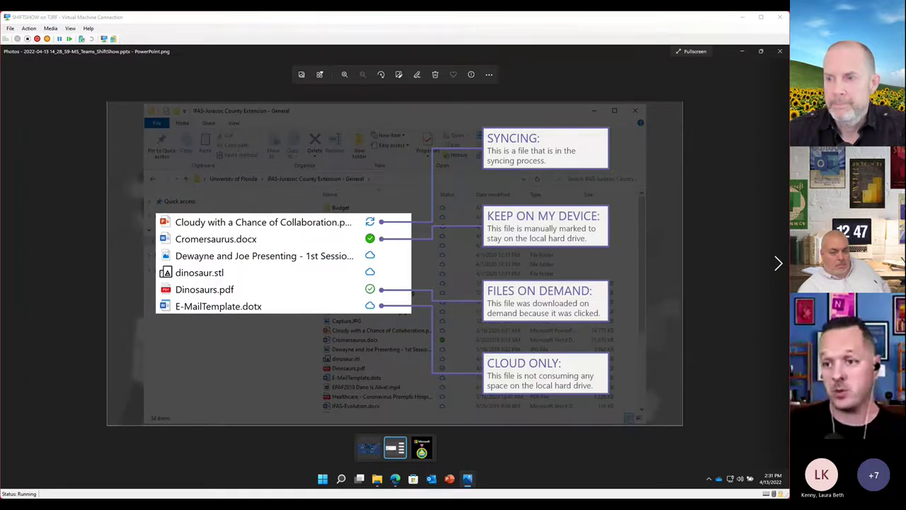
click(780, 53)
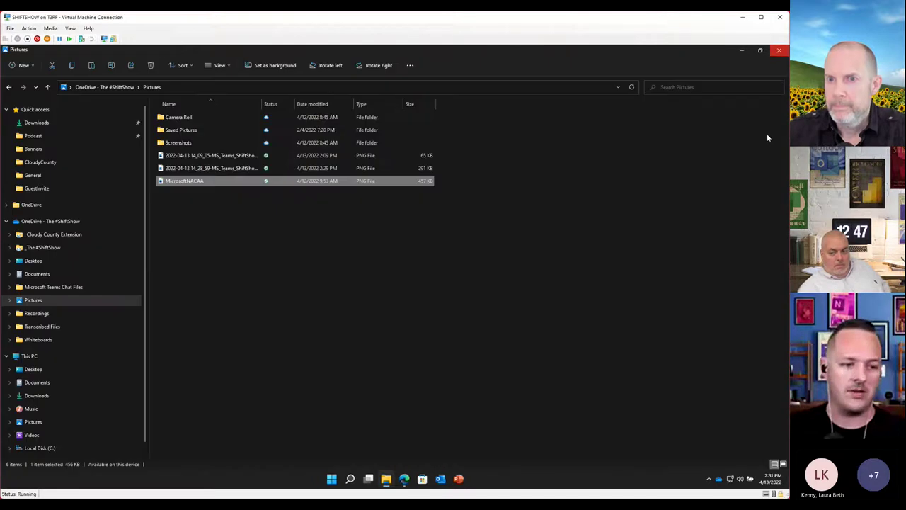
click(742, 52)
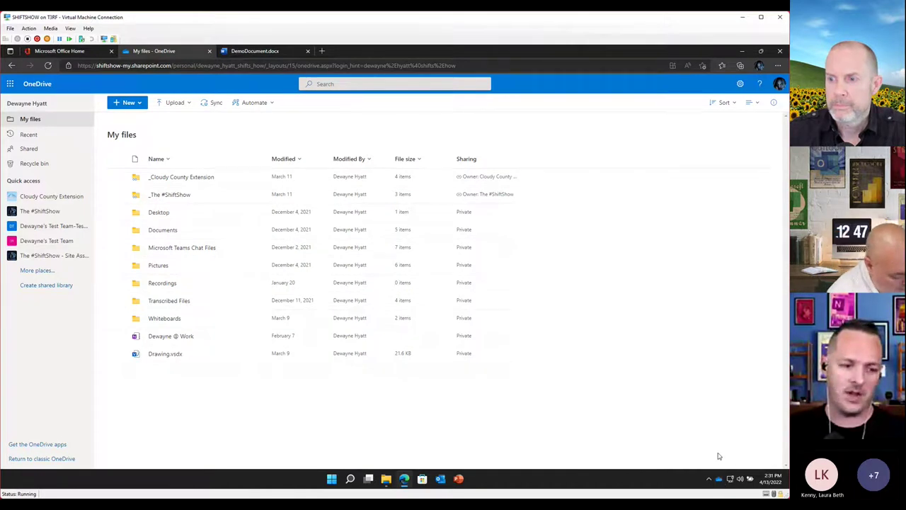
click(388, 484)
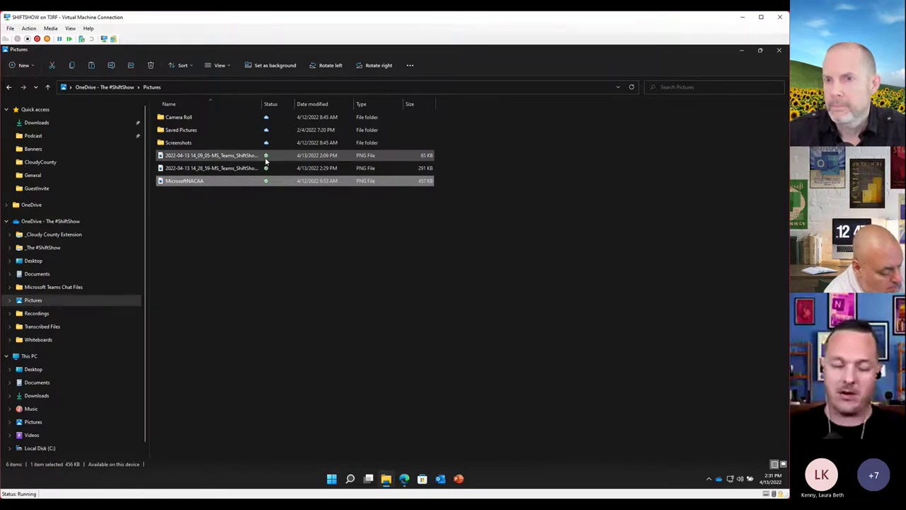
Deselect MicrosoftNACAA, then return to the top-level OneDrive - The #ShiftShow folder via Pictures
click(274, 220)
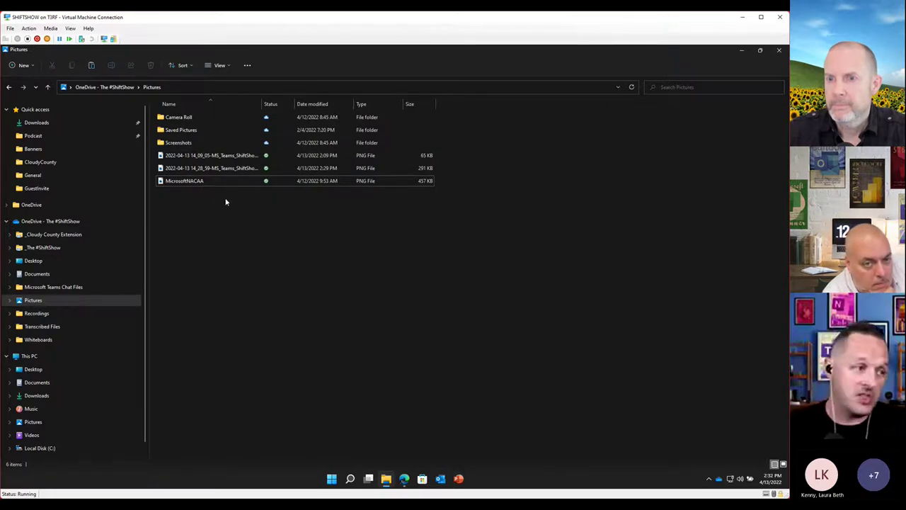
key(alt+Left)
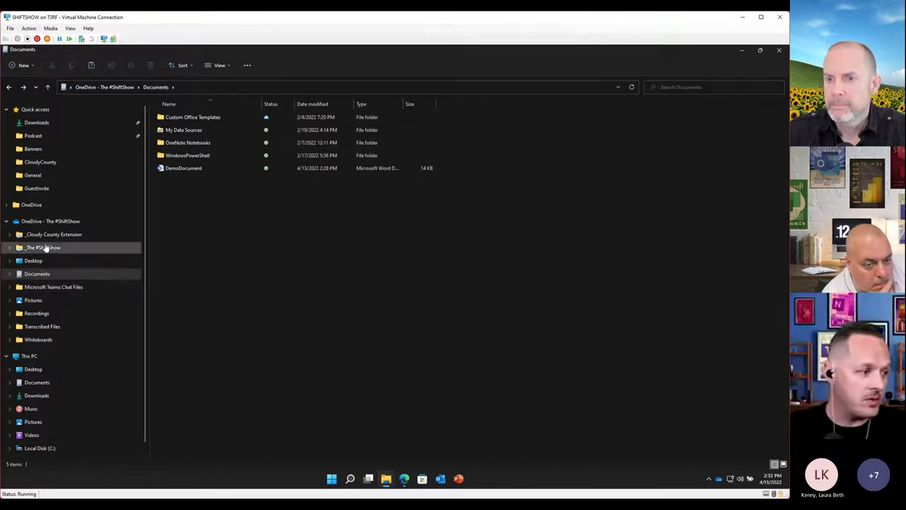
click(54, 224)
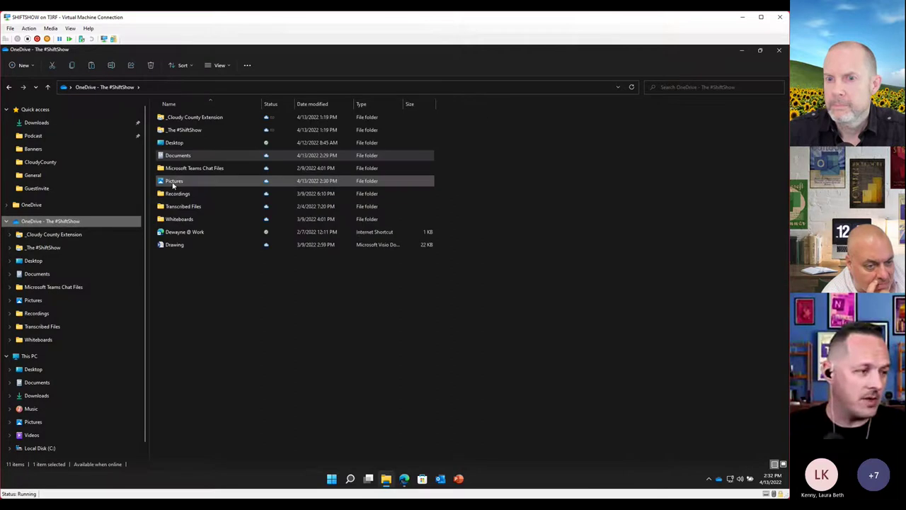
double_click(173, 181)
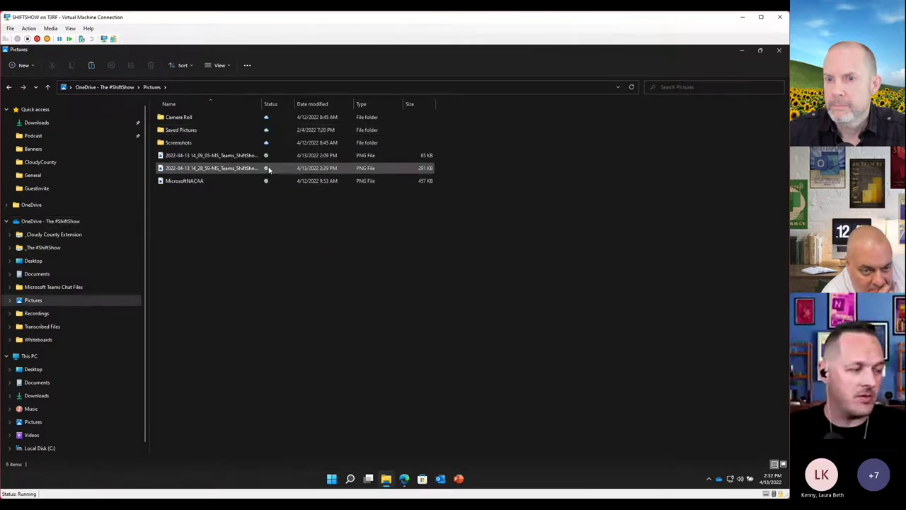
key(alt+Left)
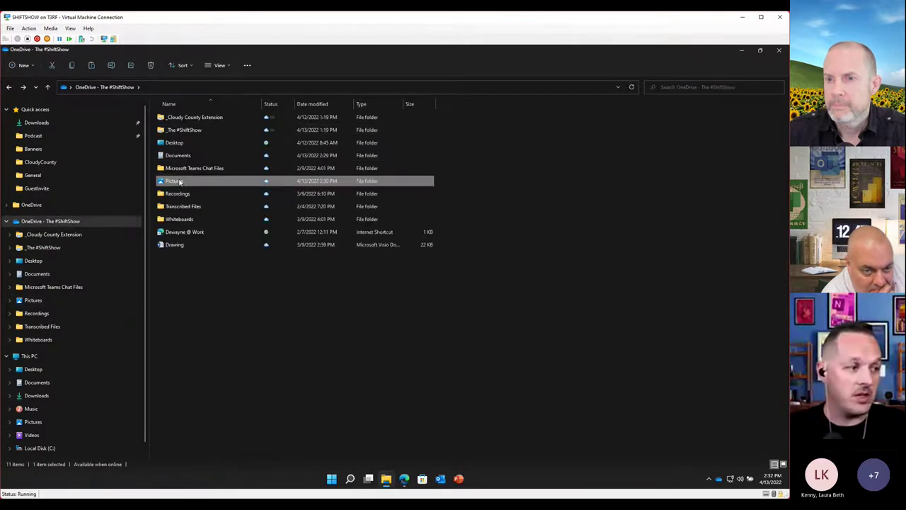
Use Free up space on the Pictures folder to make it online-only, then open it
right_click(180, 182)
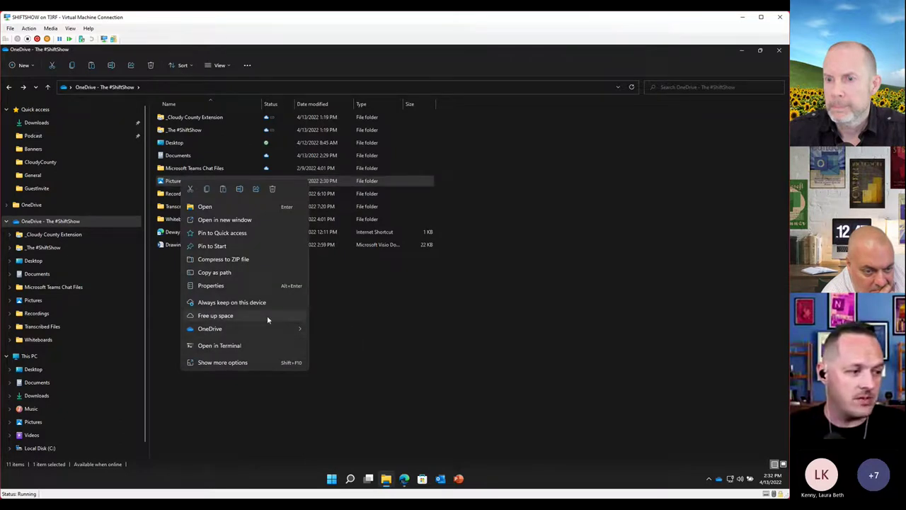
mouse_move(282, 330)
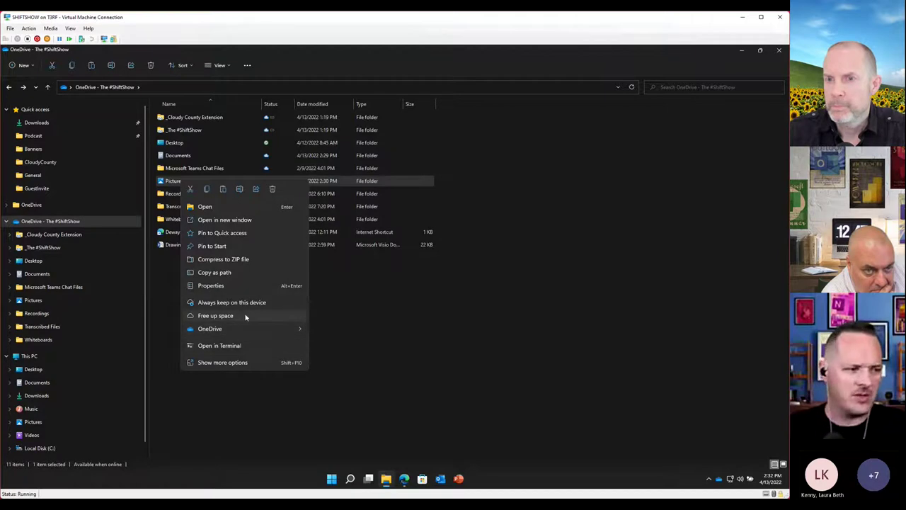
click(252, 363)
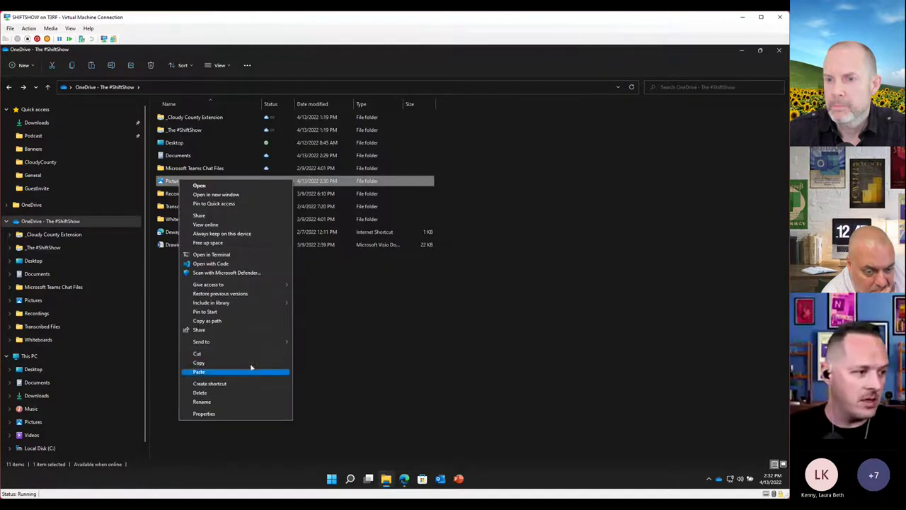
click(222, 244)
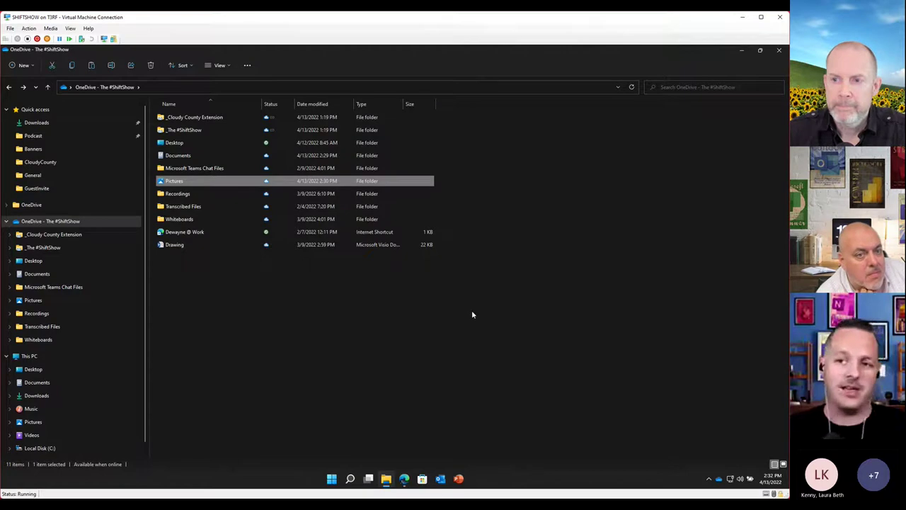
double_click(185, 181)
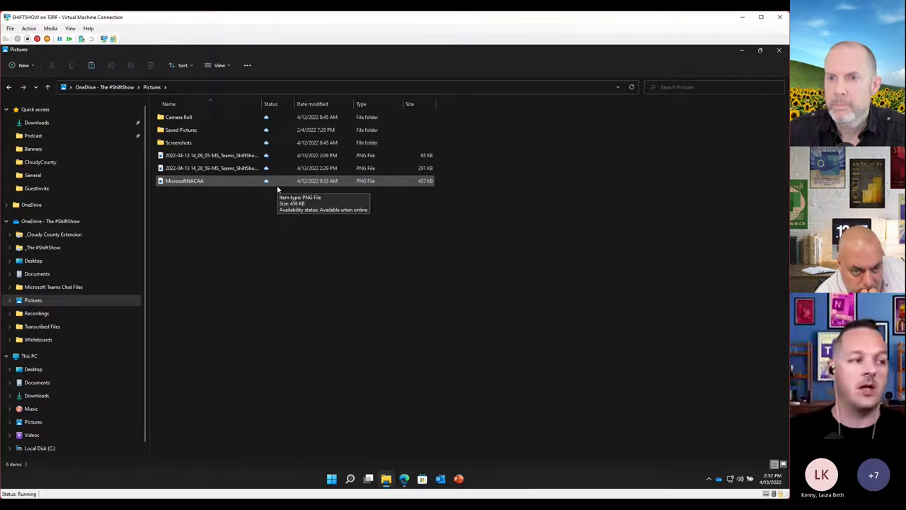
right_click(183, 182)
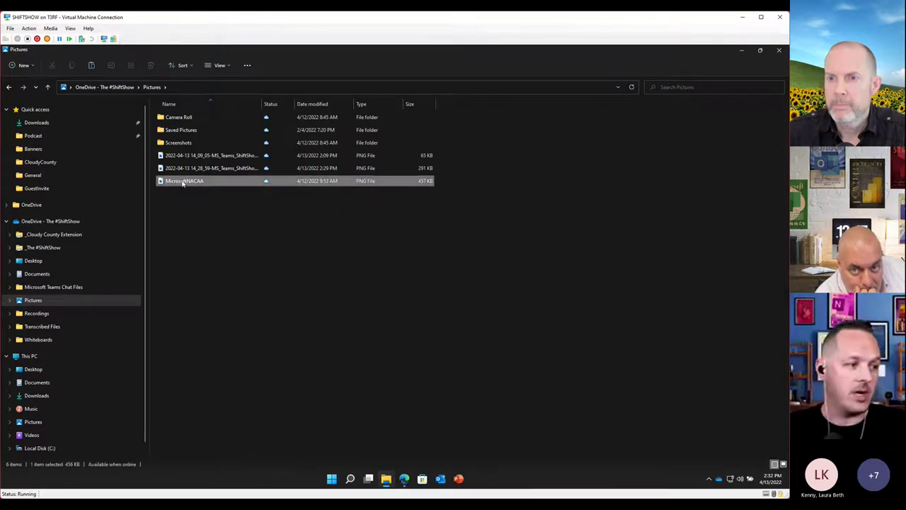
click(225, 359)
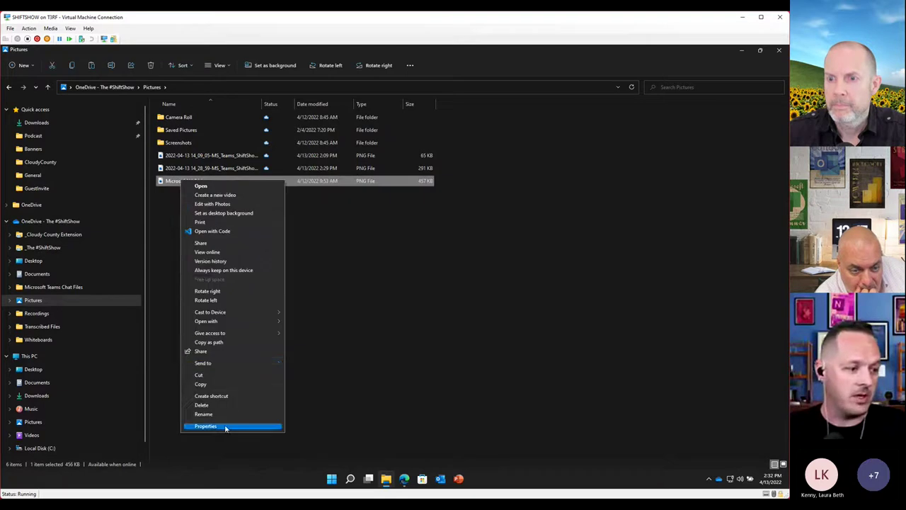
click(226, 426)
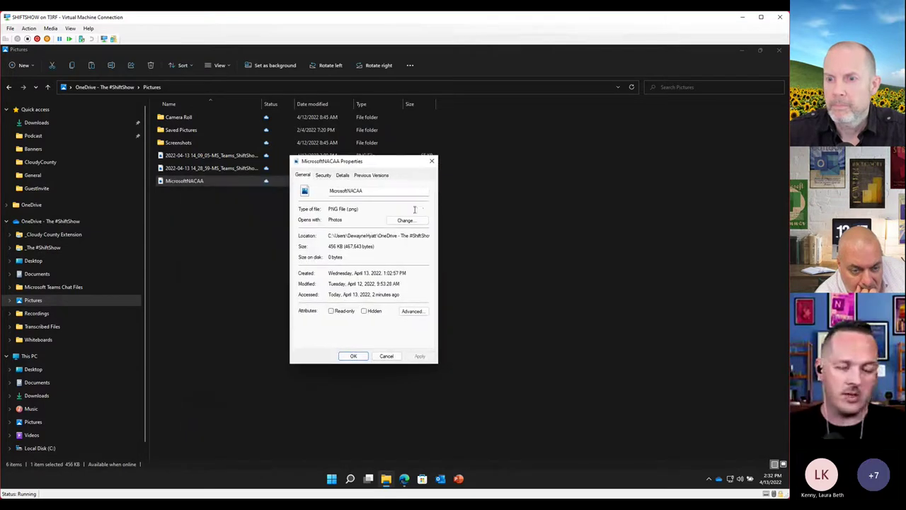
double_click(330, 246)
drag(342, 257, 328, 257)
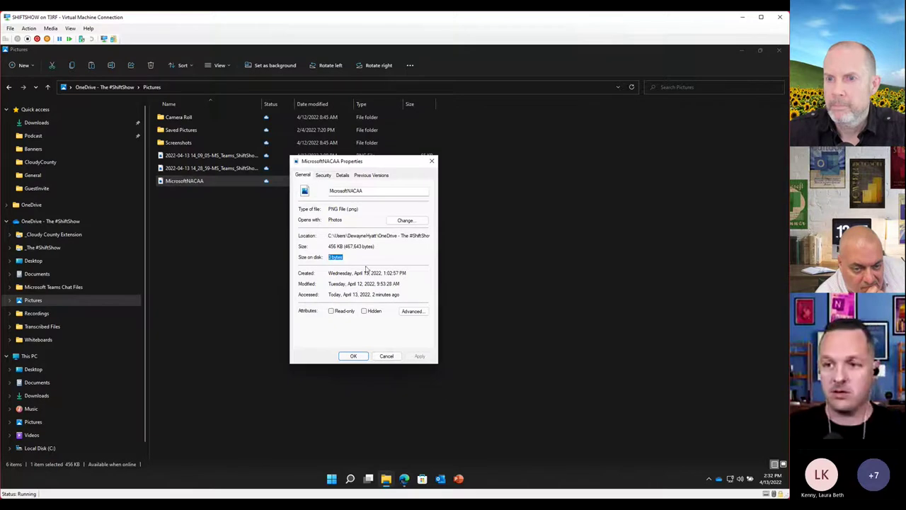
click(382, 355)
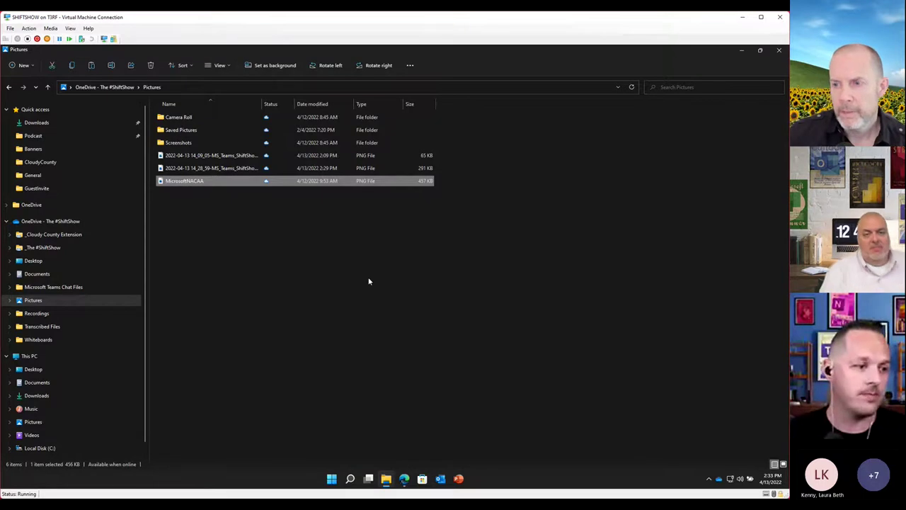
Deselect MicrosoftNACAA and bring up the OneDrive cloud icon's sync panel
click(381, 348)
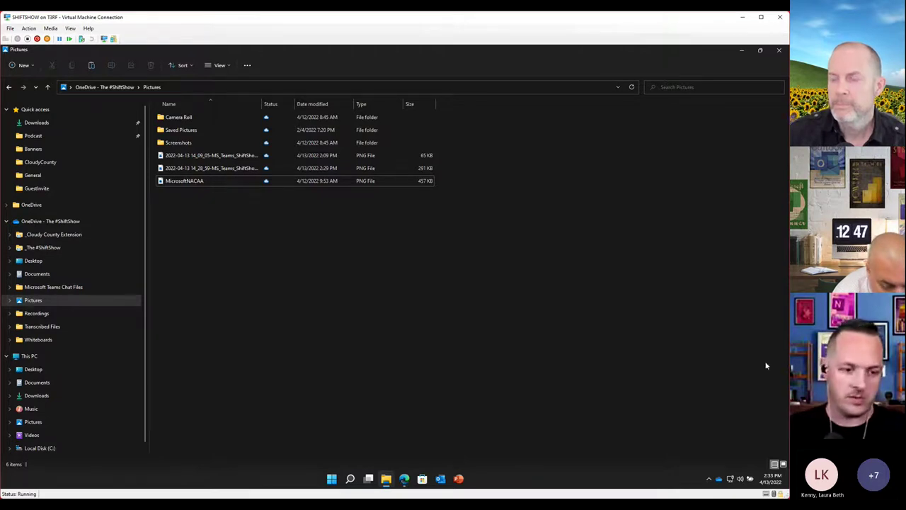
right_click(718, 483)
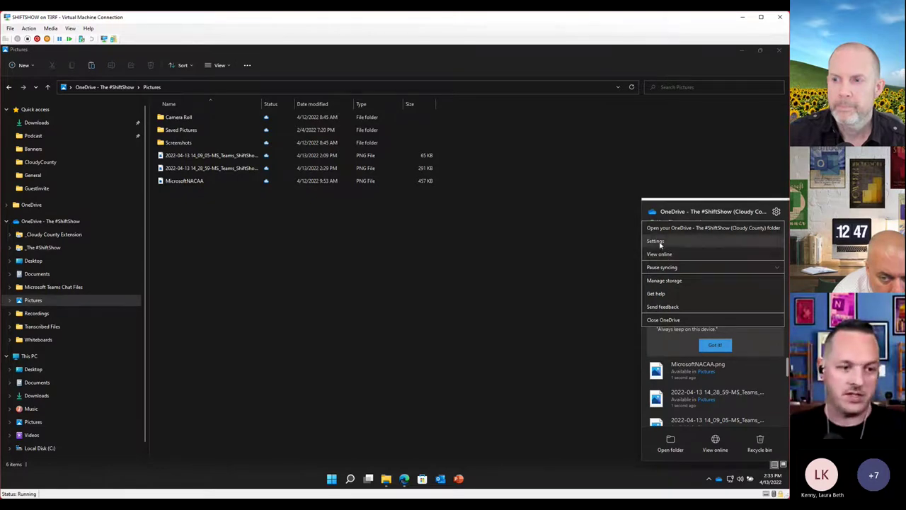
Open OneDrive's help and settings menu from the sync panel
click(656, 242)
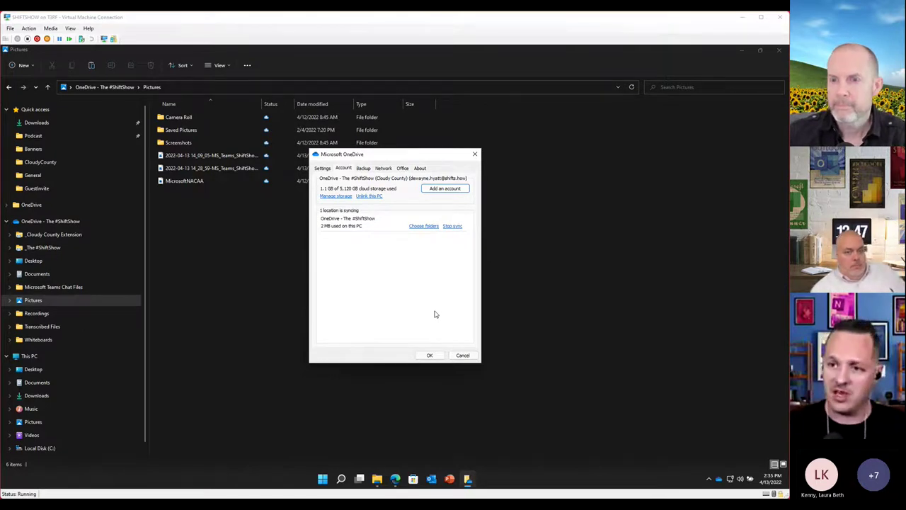
Review Microsoft Teams Chat Files usage in online Storage Metrics, then minimize Edge and cancel OneDrive settings
click(337, 197)
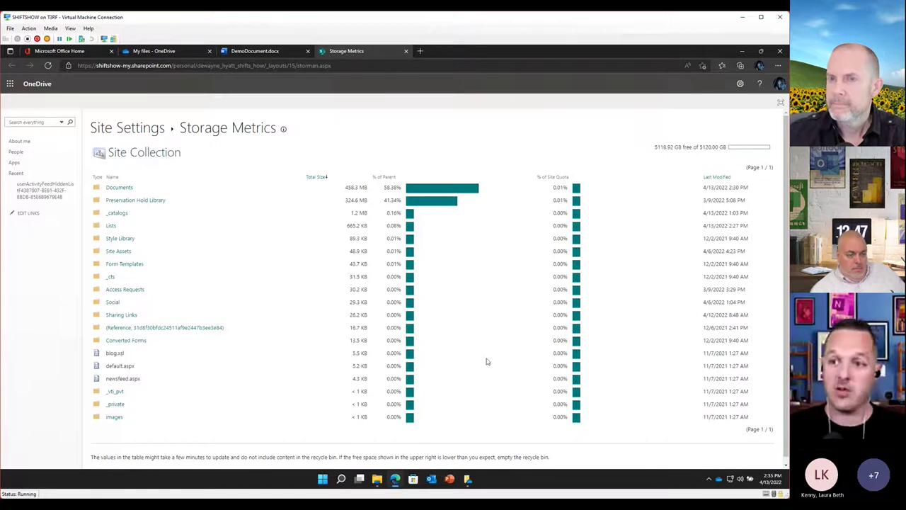
click(115, 189)
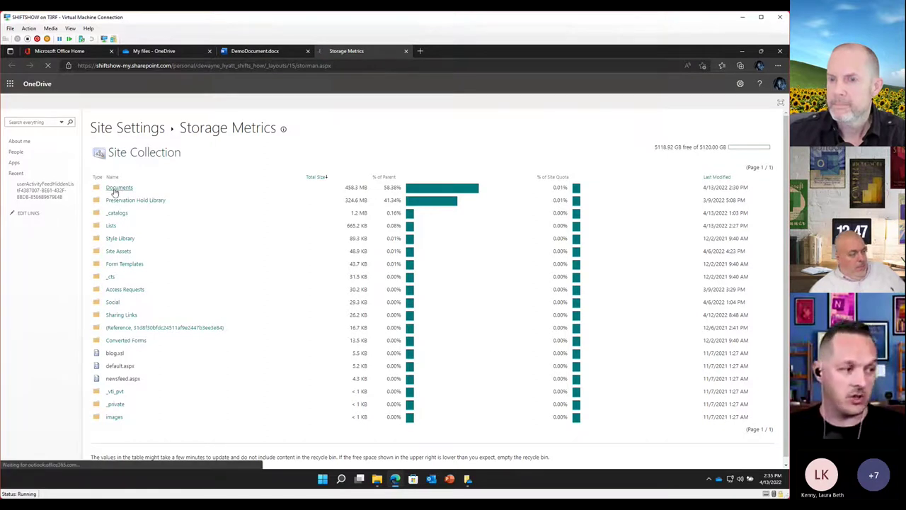
click(160, 199)
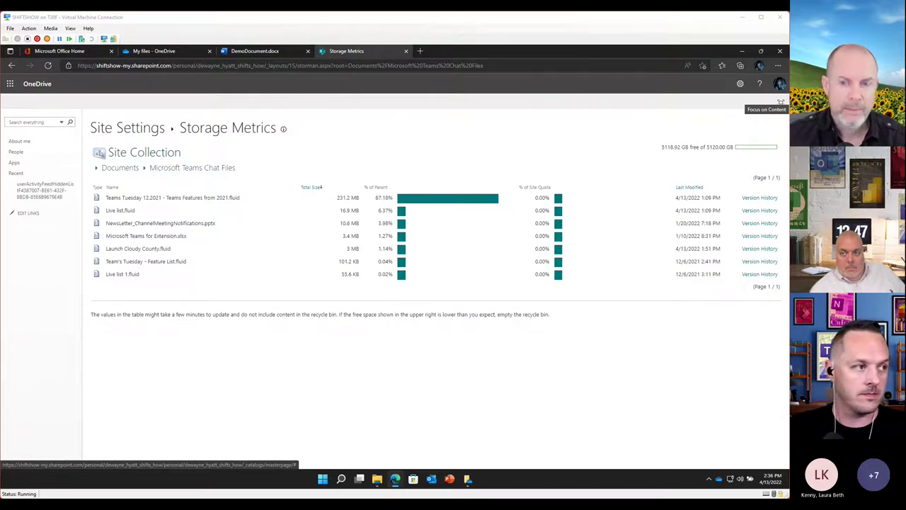
click(742, 51)
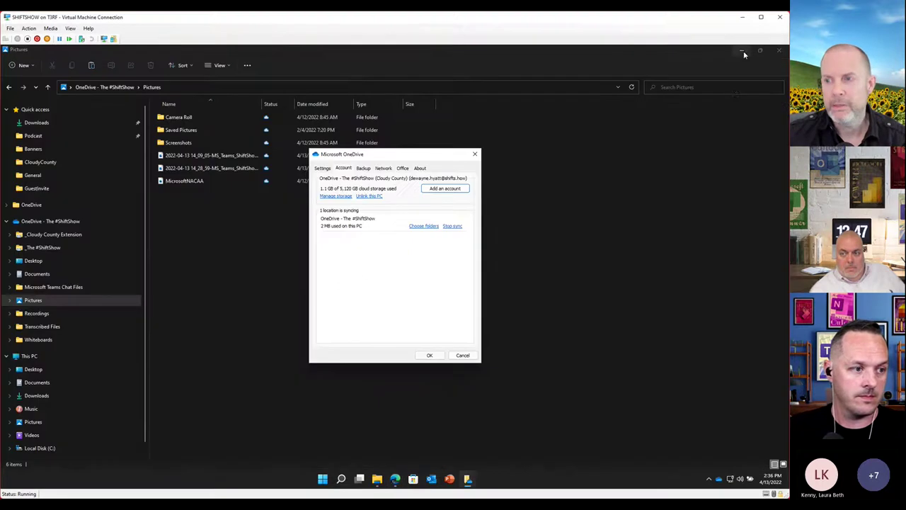
click(466, 355)
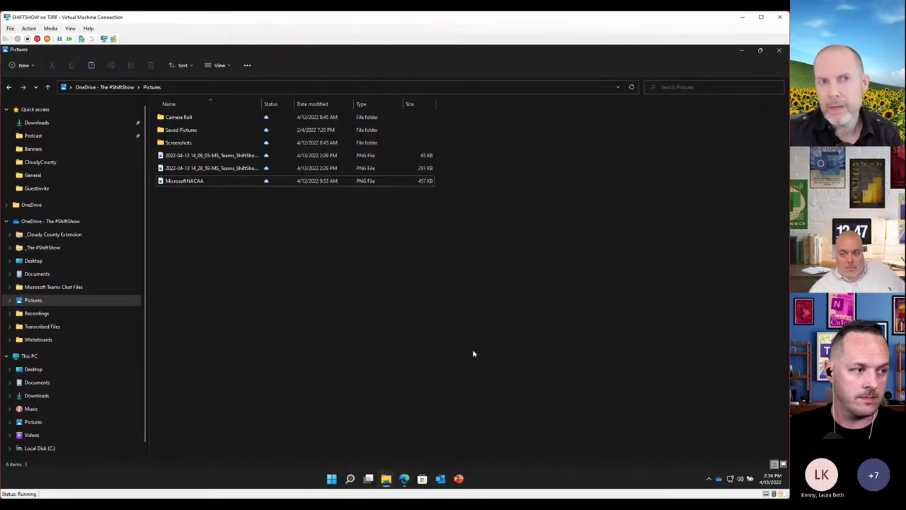
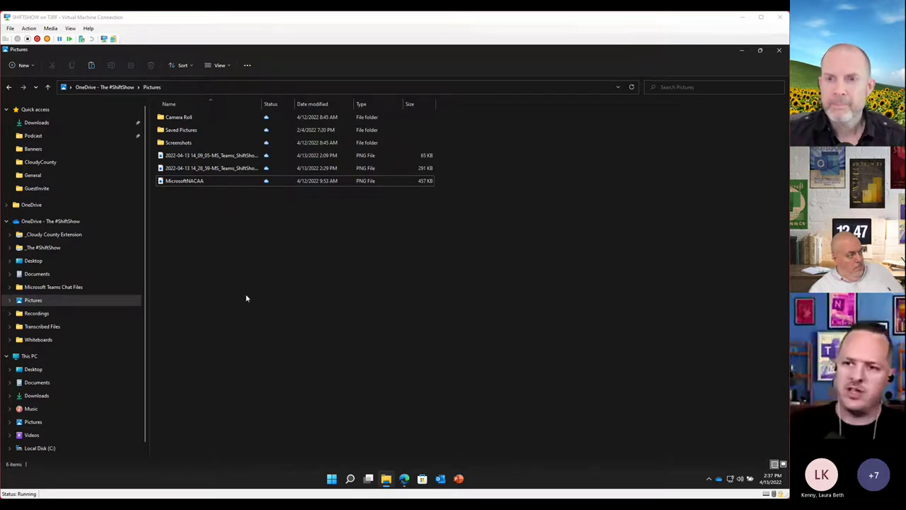
Open MicrosoftNACAA in Paint, maximized and zoomed to 25% to show the whole image
click(189, 185)
right_click(189, 185)
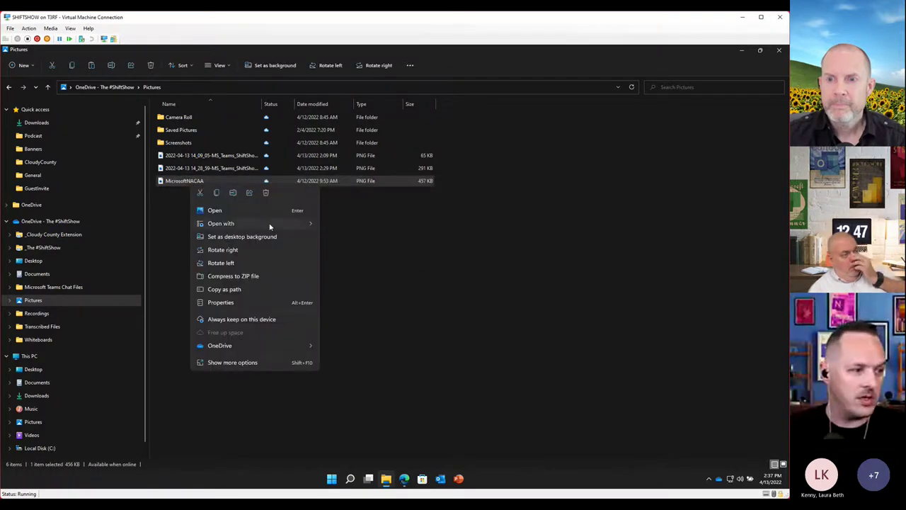
mouse_move(270, 226)
click(344, 225)
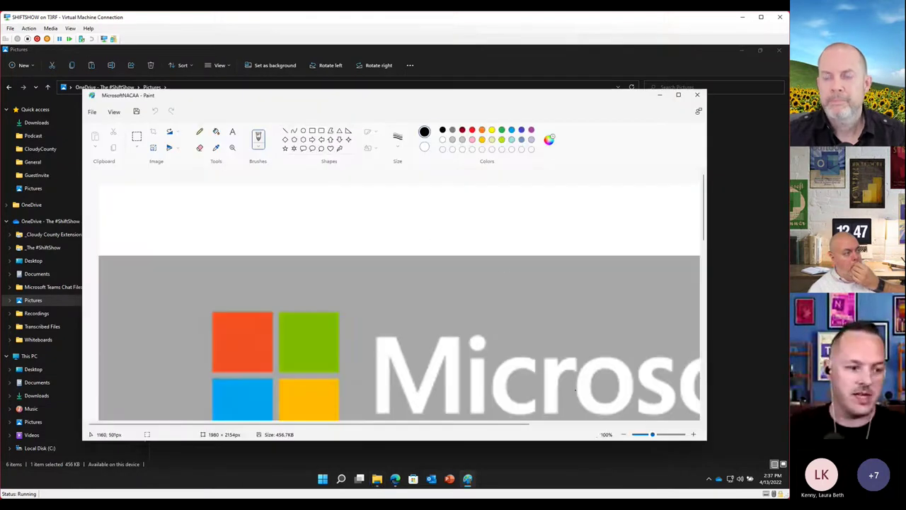
click(627, 437)
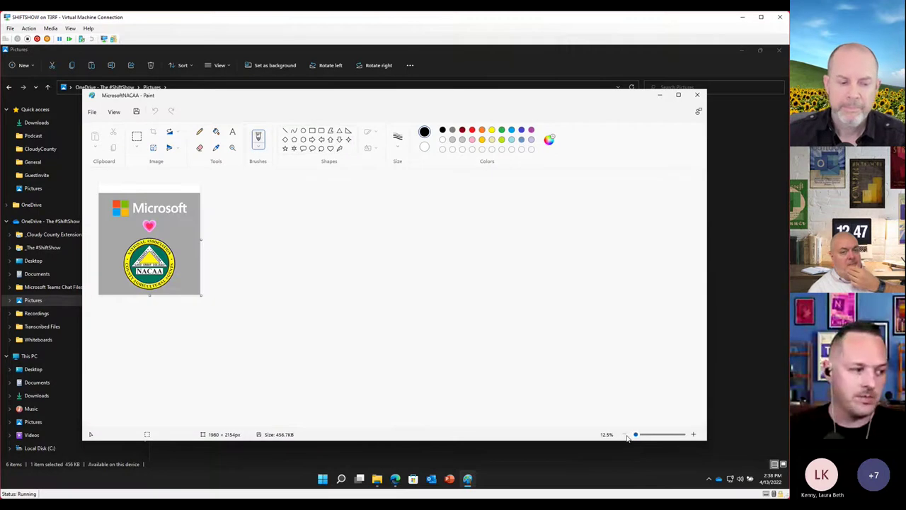
click(694, 435)
click(694, 435)
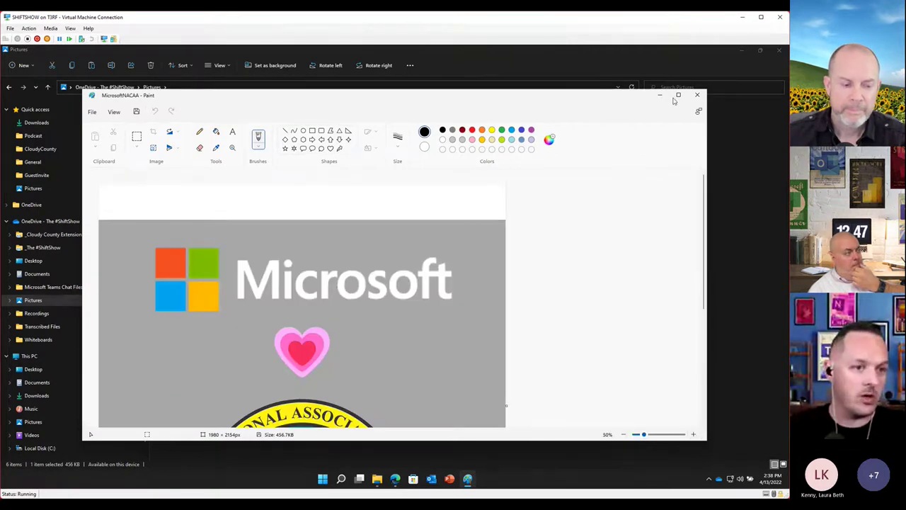
click(678, 94)
scroll(601, 360, down, 5)
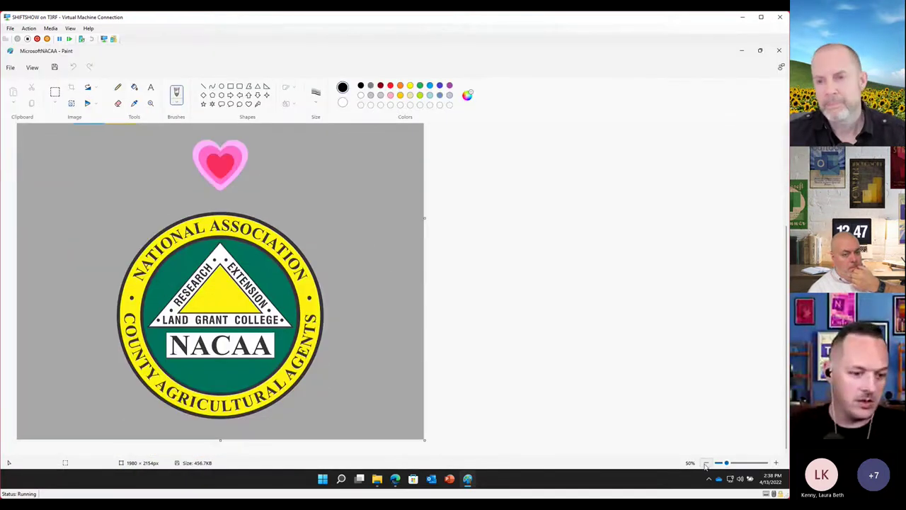
click(706, 463)
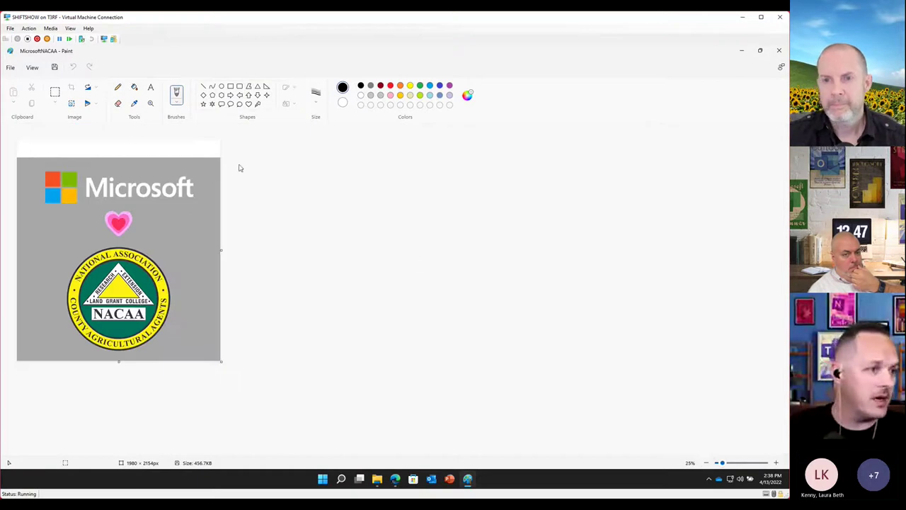
Place a red pencil dot on the heart
click(118, 87)
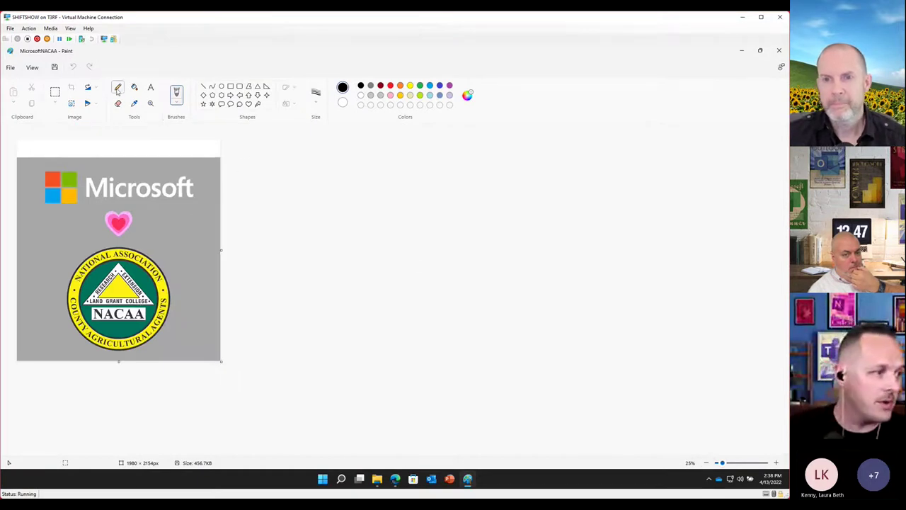
click(390, 85)
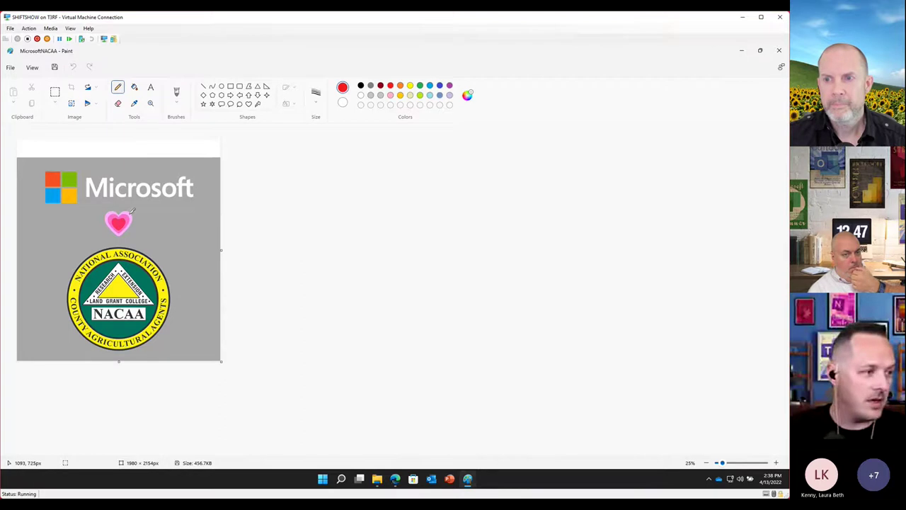
click(118, 212)
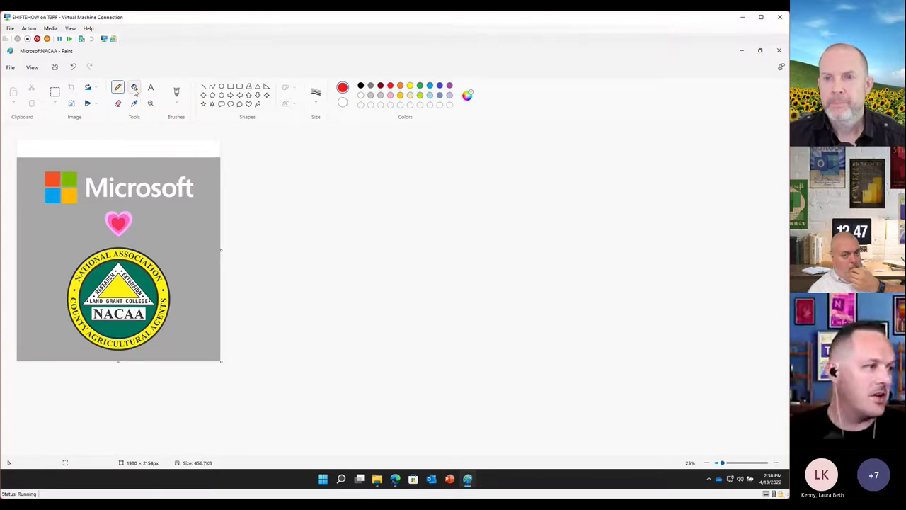
Erase a scribbled line across the heart and NACAA logo, then save the image
click(118, 104)
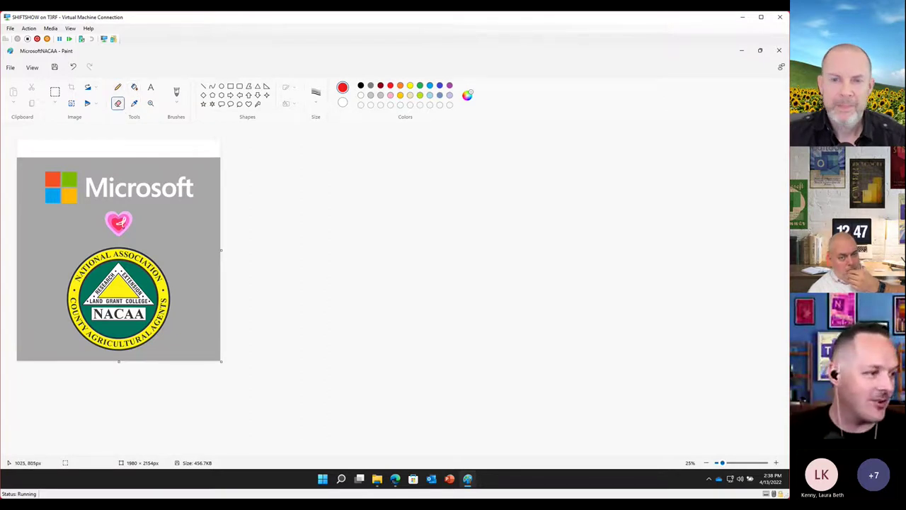
mouse_move(118, 228)
mouse_down()
mouse_move(126, 216)
mouse_move(138, 221)
mouse_move(102, 286)
mouse_move(126, 300)
mouse_move(142, 329)
mouse_move(149, 276)
mouse_move(177, 294)
mouse_move(115, 212)
mouse_move(167, 212)
mouse_move(50, 205)
mouse_move(57, 297)
mouse_move(116, 317)
mouse_move(96, 326)
mouse_move(141, 341)
mouse_up()
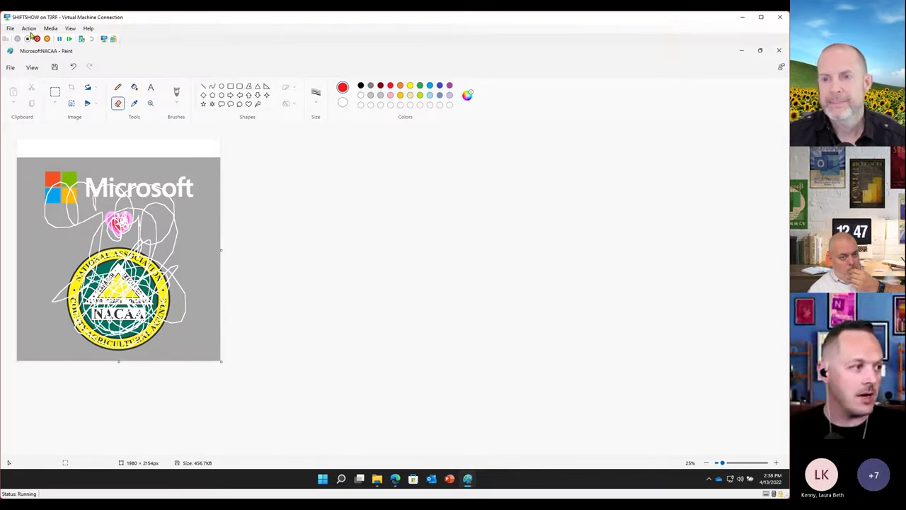
click(55, 67)
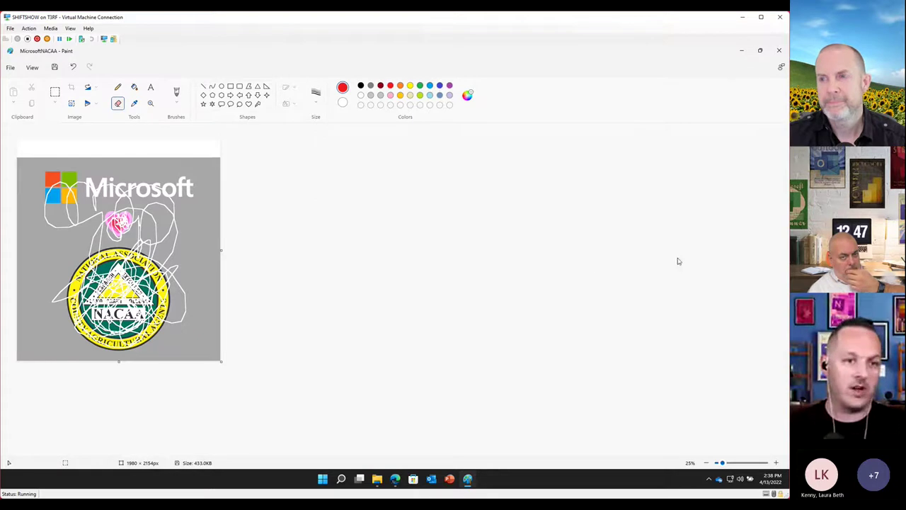
Close Paint, check the scribbled MicrosoftNACAA image in Photos, then close Photos
click(779, 51)
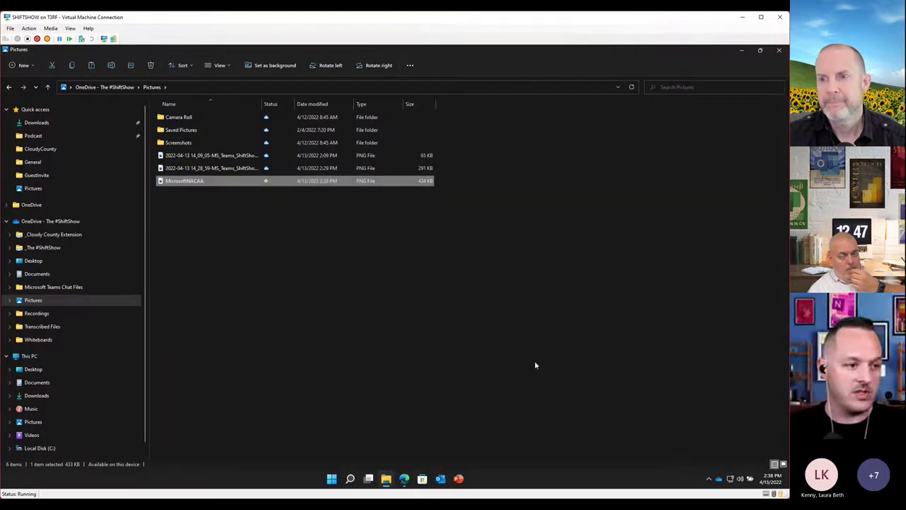
mouse_move(722, 485)
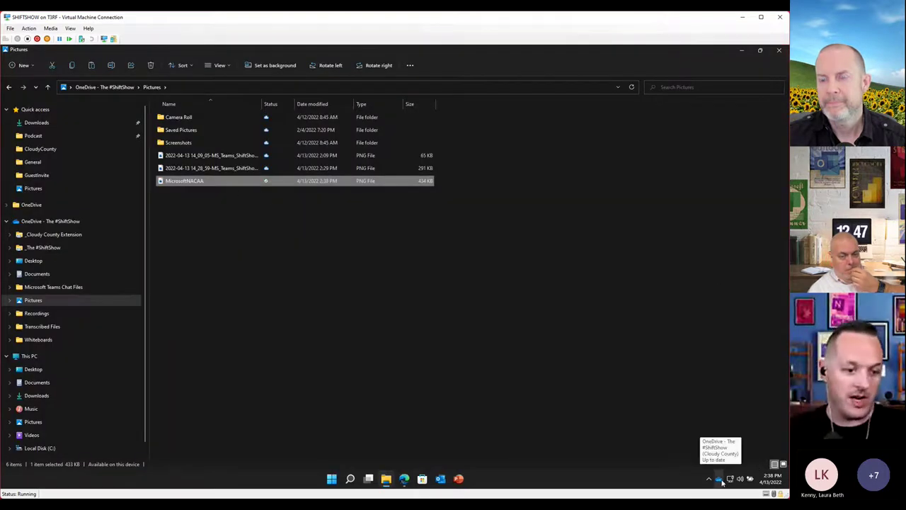
double_click(198, 181)
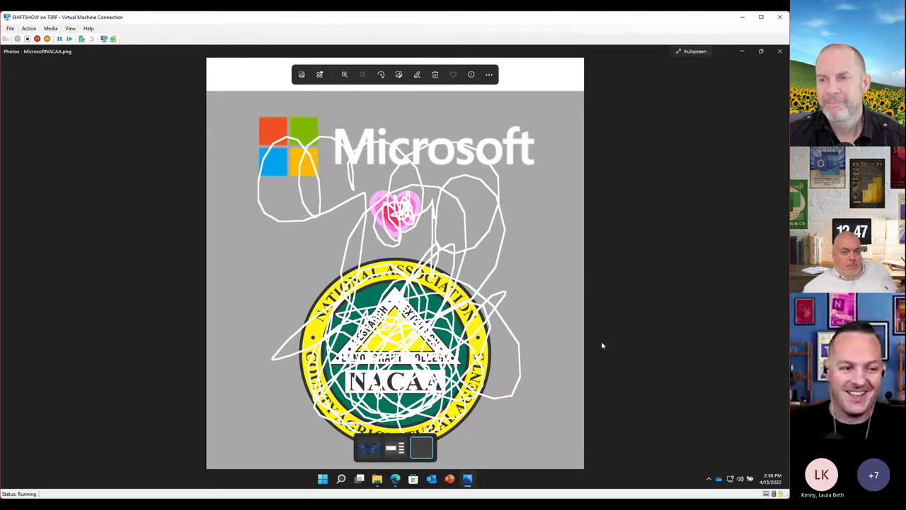
click(779, 51)
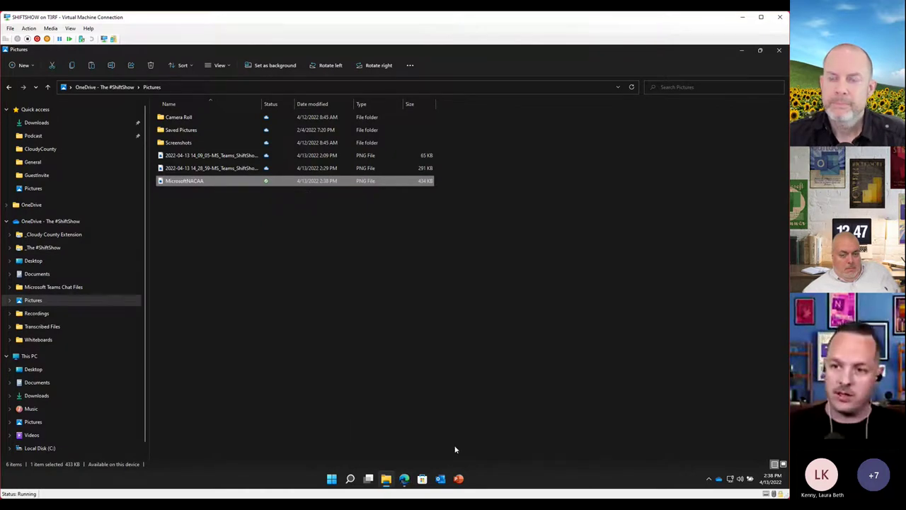
Restore MicrosoftNACAA to its 4/12/2022 09:53 AM version through OneDrive version history
right_click(208, 185)
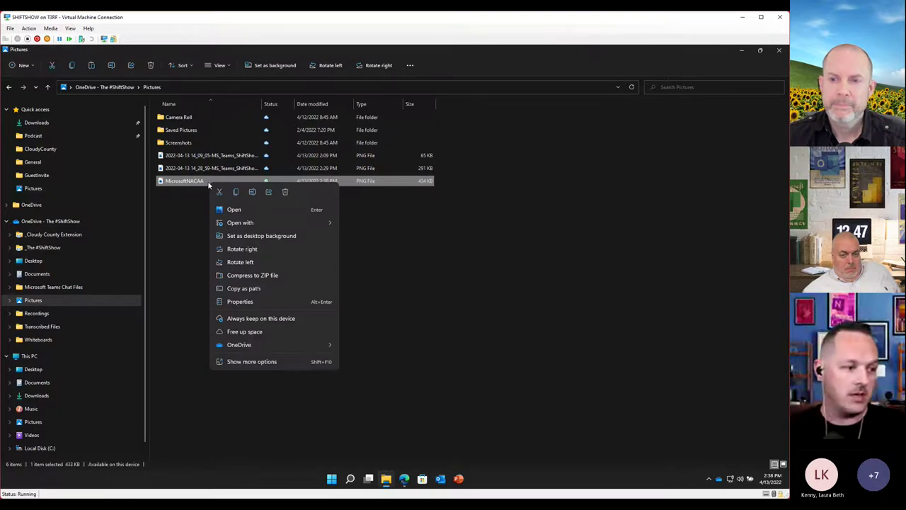
mouse_move(296, 350)
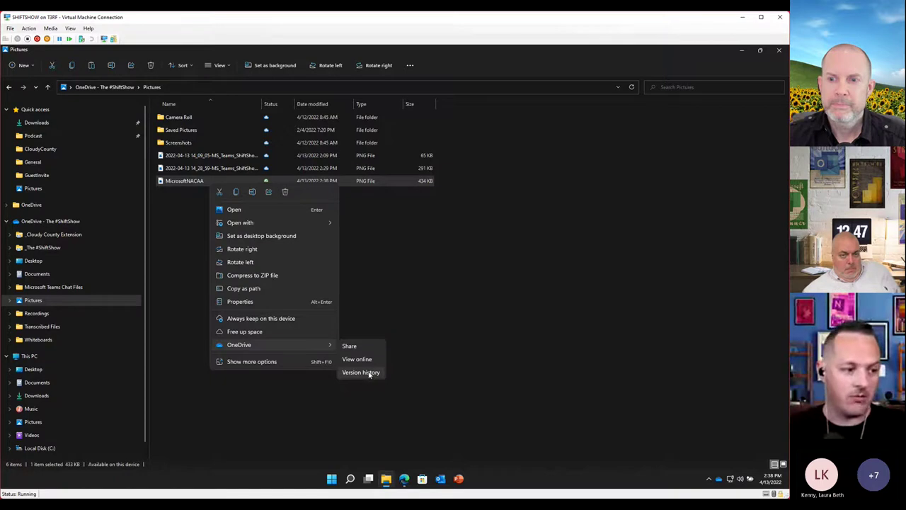
click(362, 372)
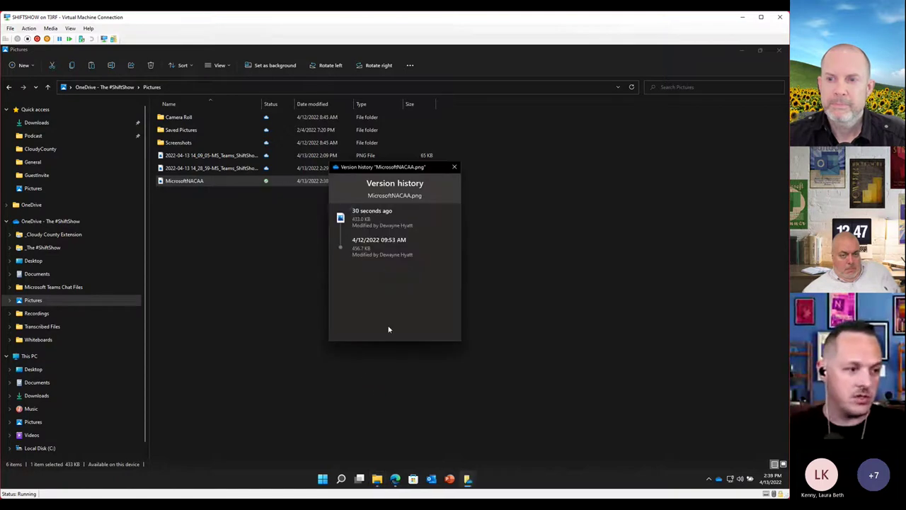
click(447, 248)
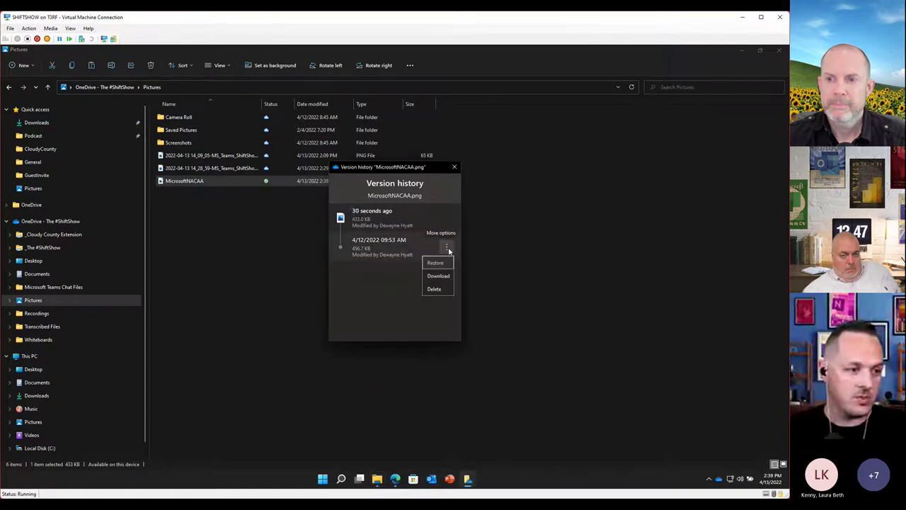
click(435, 263)
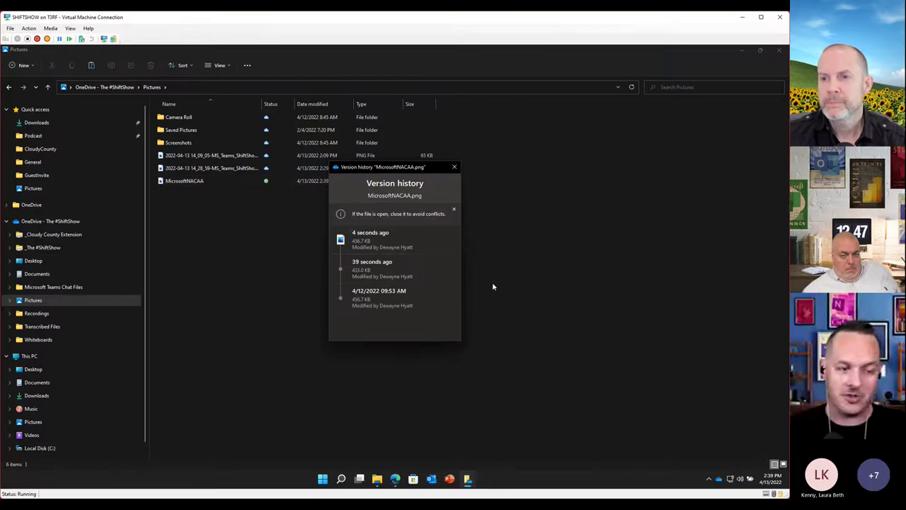
click(454, 167)
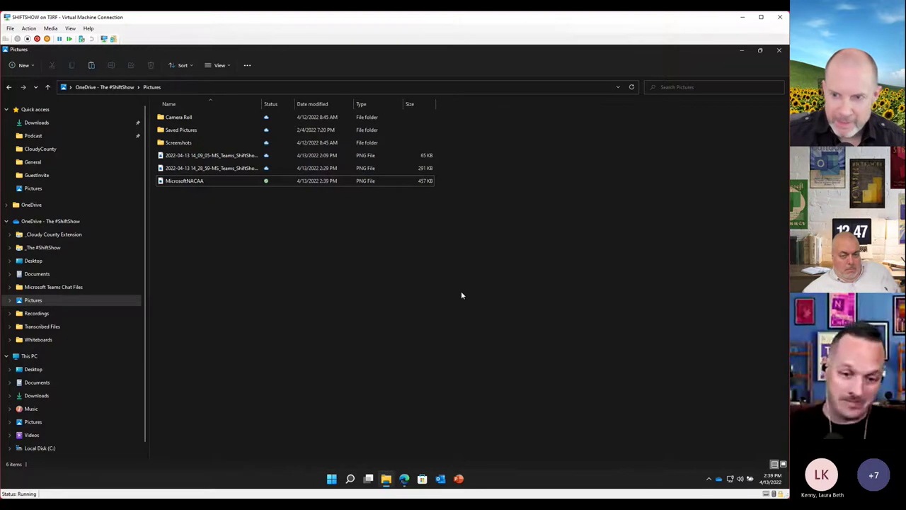
double_click(196, 181)
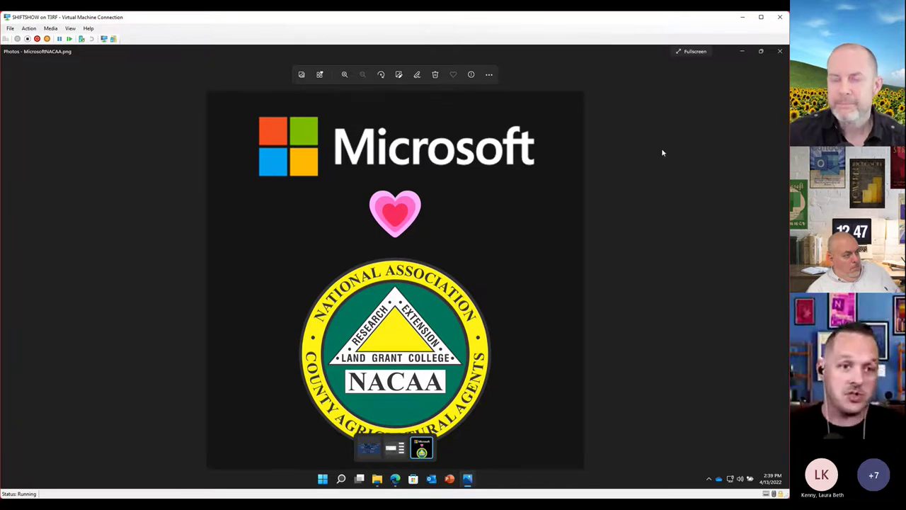
click(780, 52)
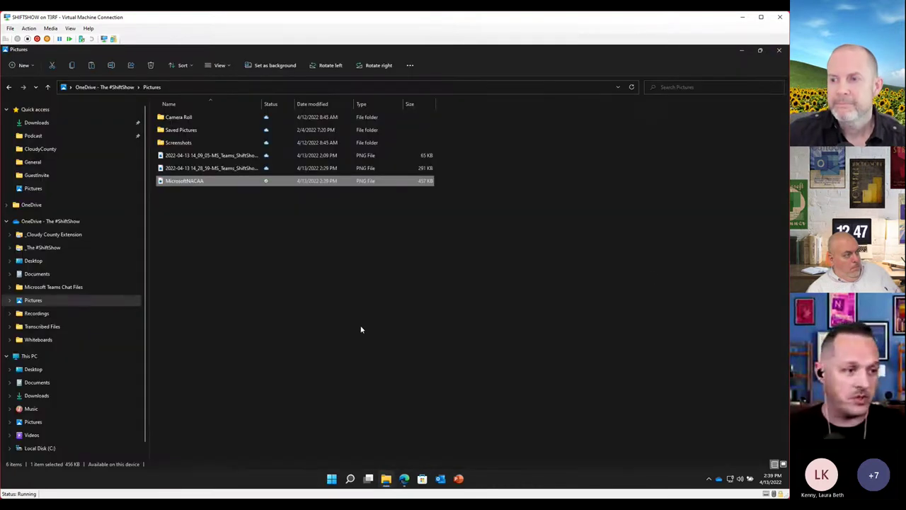
click(360, 328)
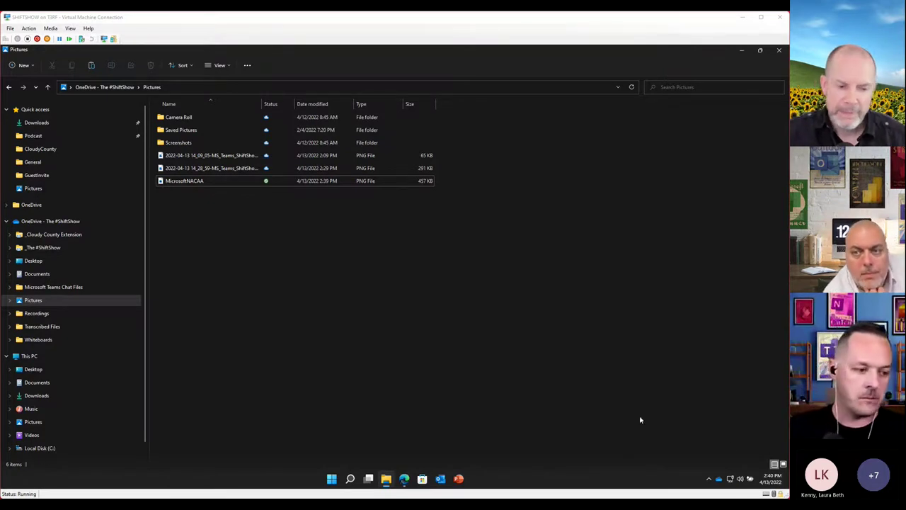
Close the Storage Metrics and DemoDocument.docx pages and open the OneDrive Documents folder
click(407, 478)
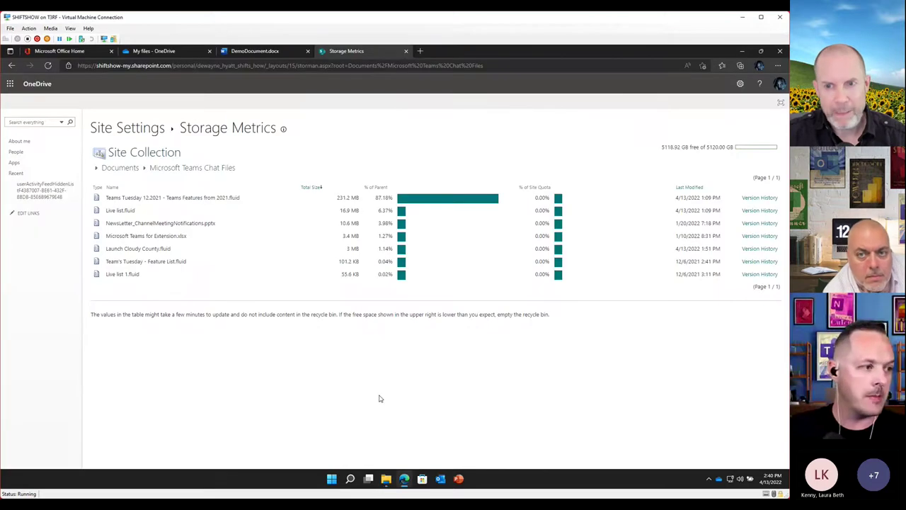
click(406, 51)
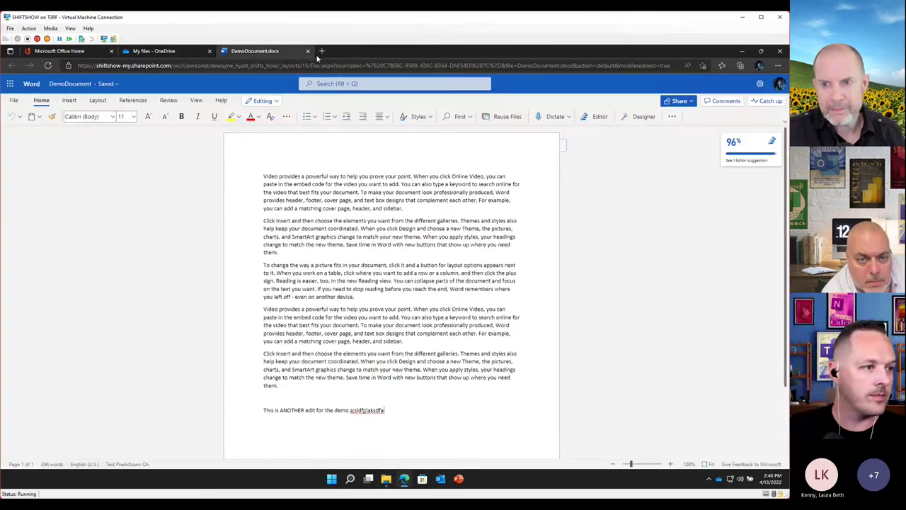
click(308, 51)
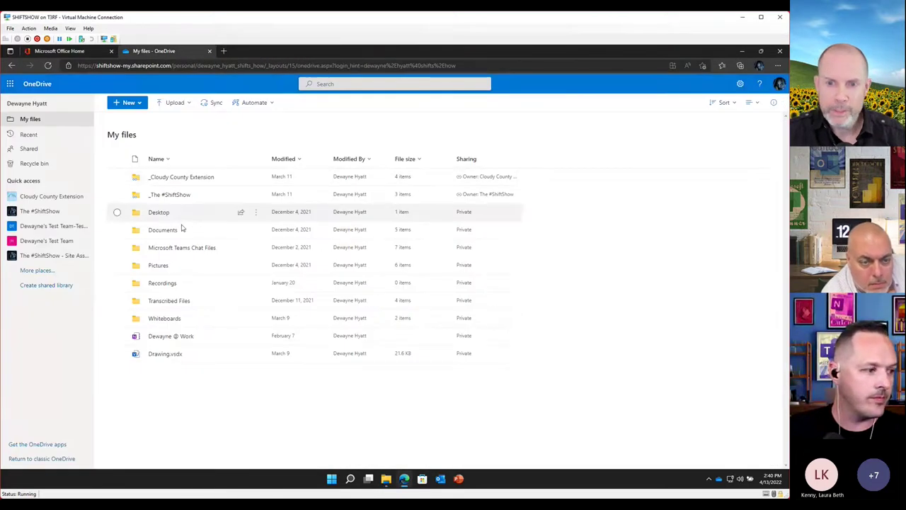
click(168, 233)
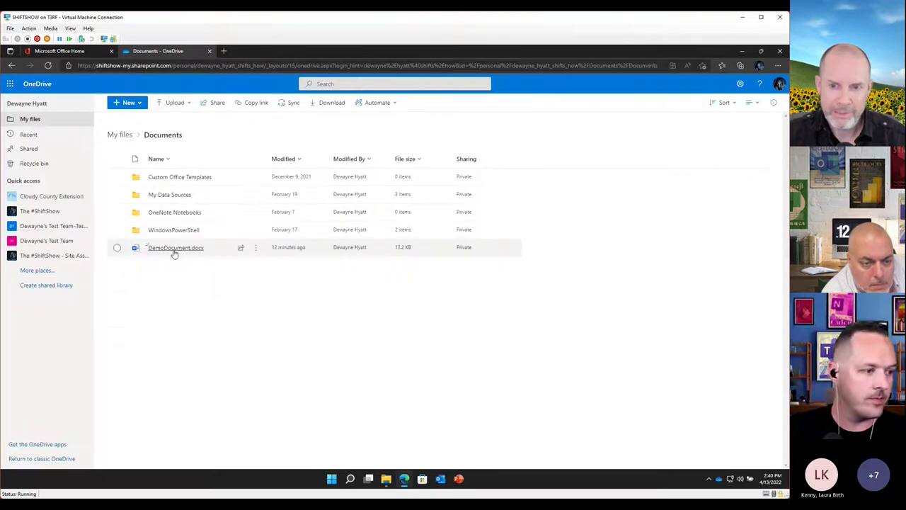
drag(172, 251, 171, 255)
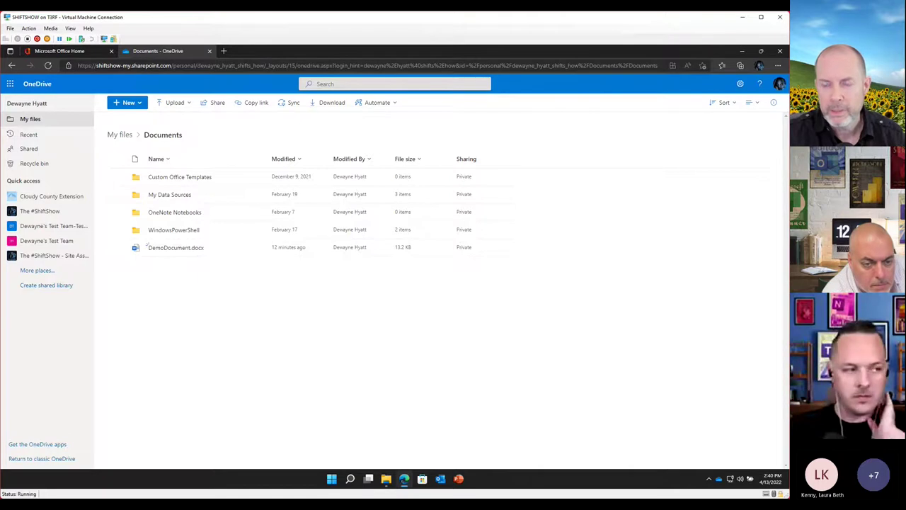
Start an Upload > Files, browse to the local Documents folder, then cancel without uploading
click(164, 108)
click(169, 124)
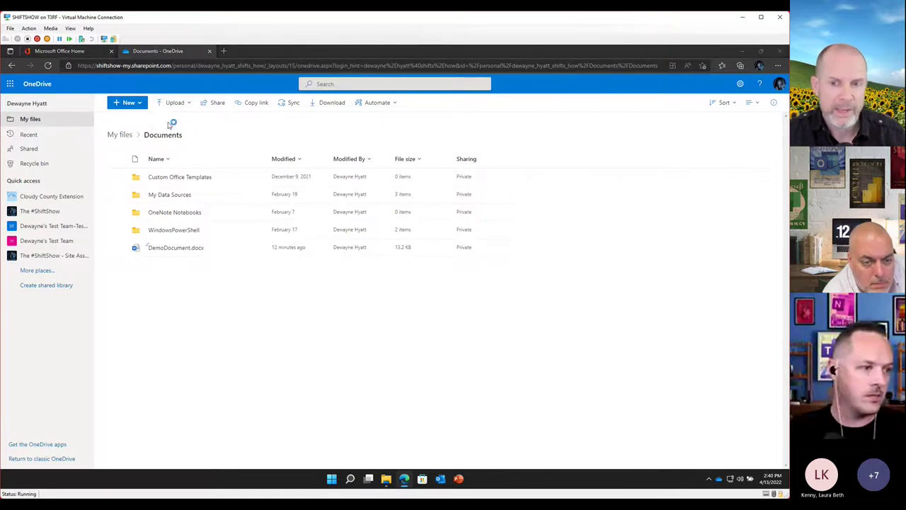
drag(299, 51, 580, 133)
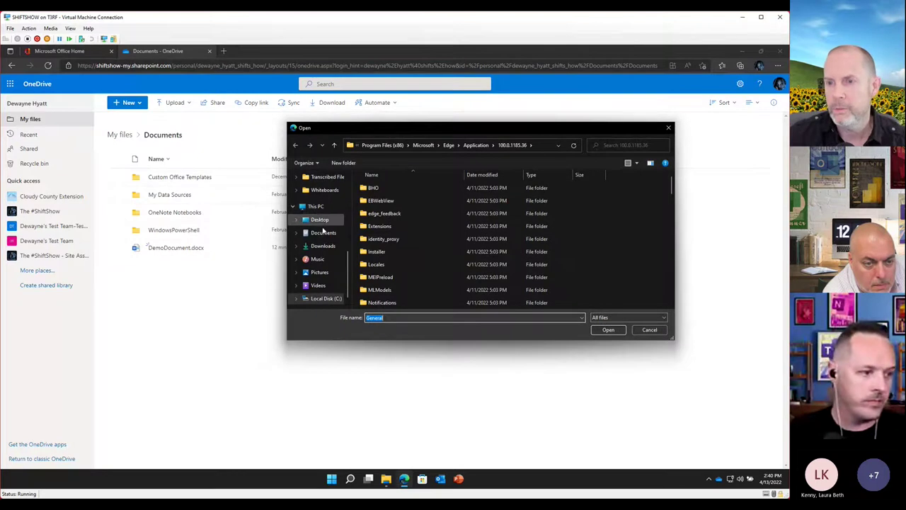
click(323, 233)
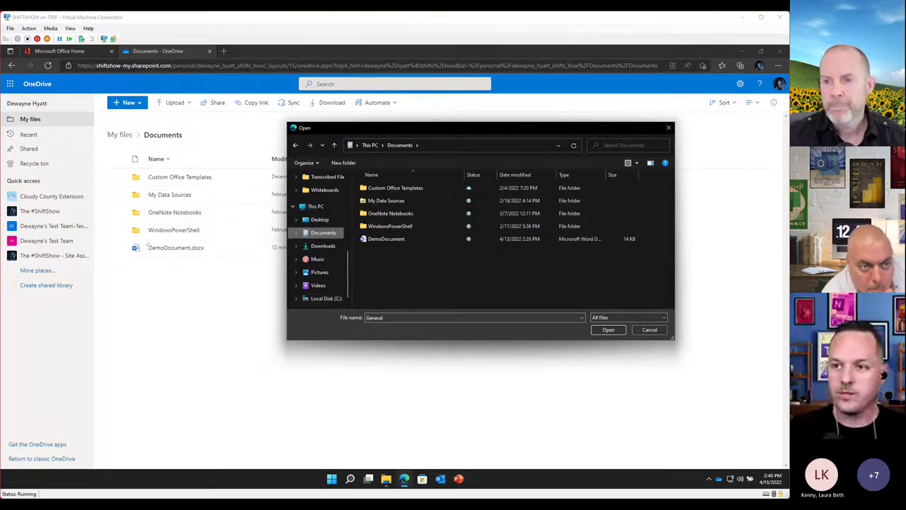
click(659, 332)
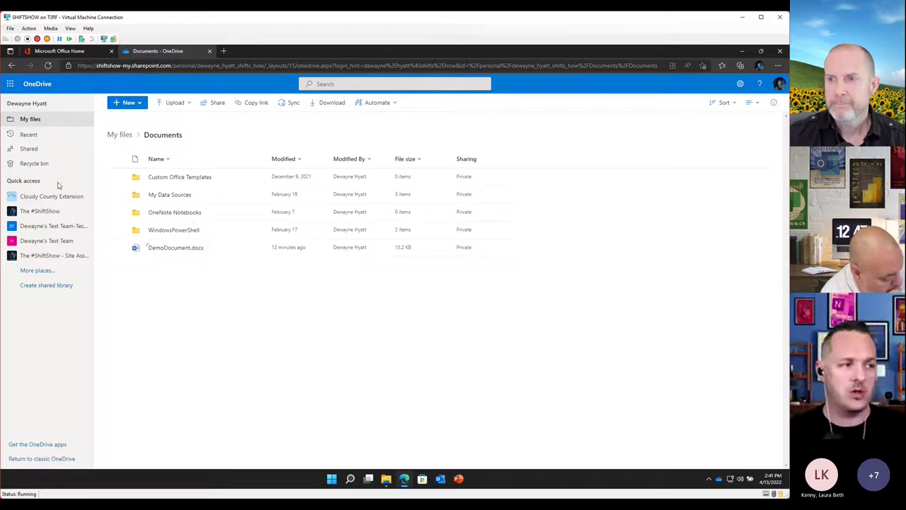
Open the Upload > Files picker again and dismiss it with Escape
click(186, 103)
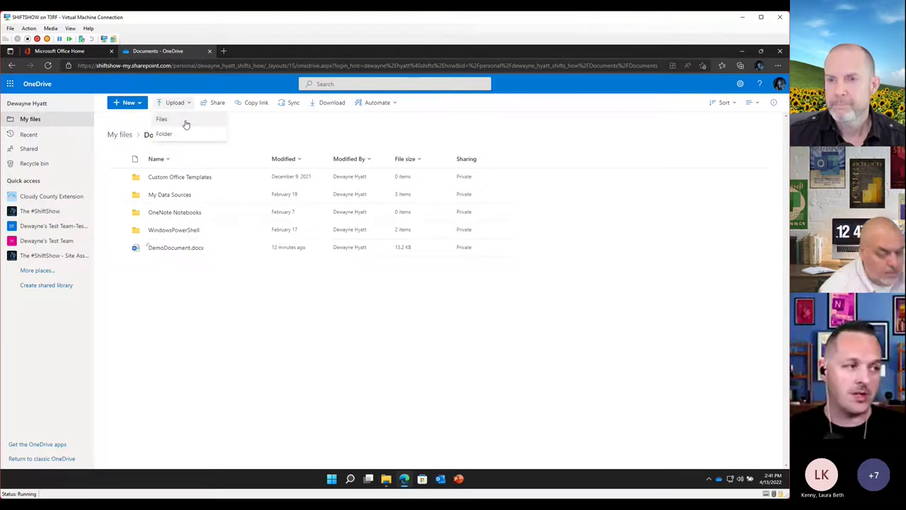
click(183, 119)
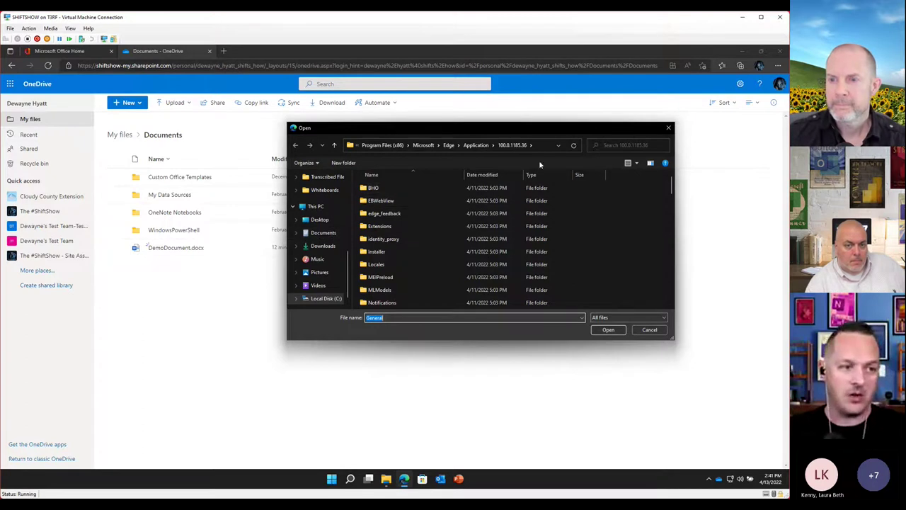
drag(562, 136, 597, 134)
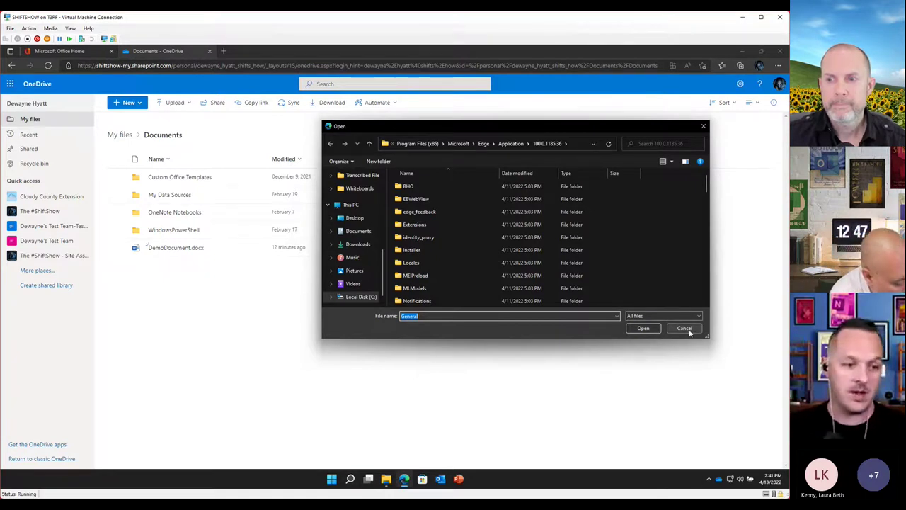
key(Escape)
click(333, 480)
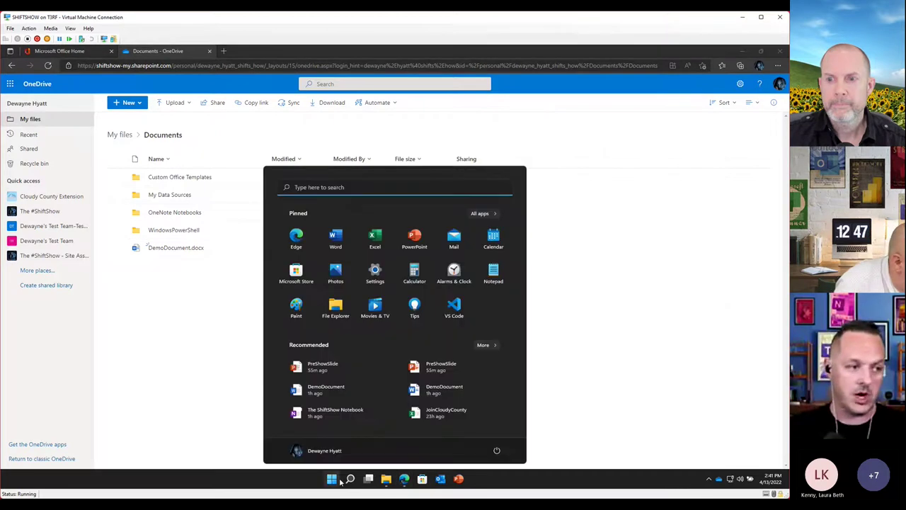
text(one)
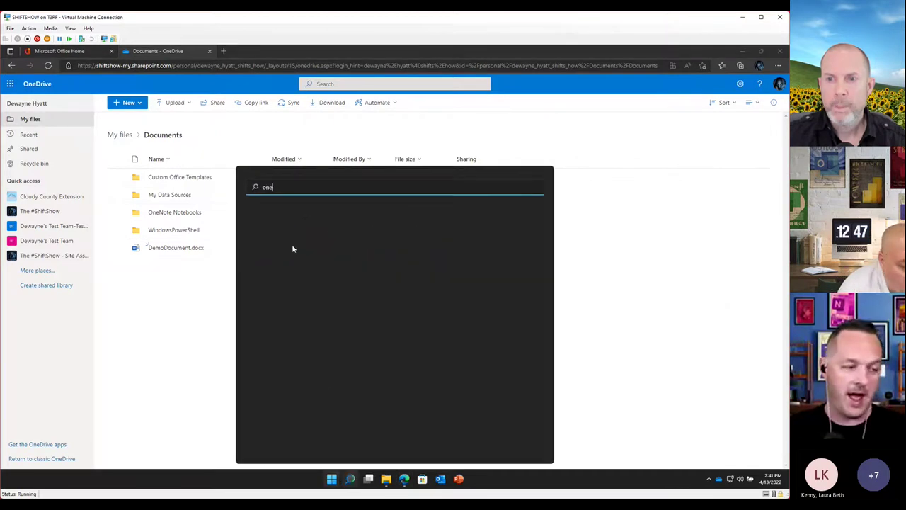
text(drive)
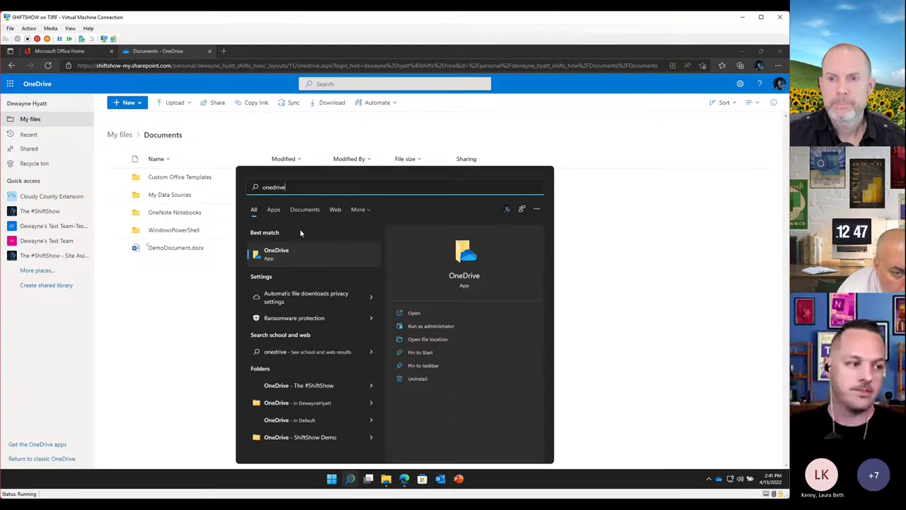
click(631, 248)
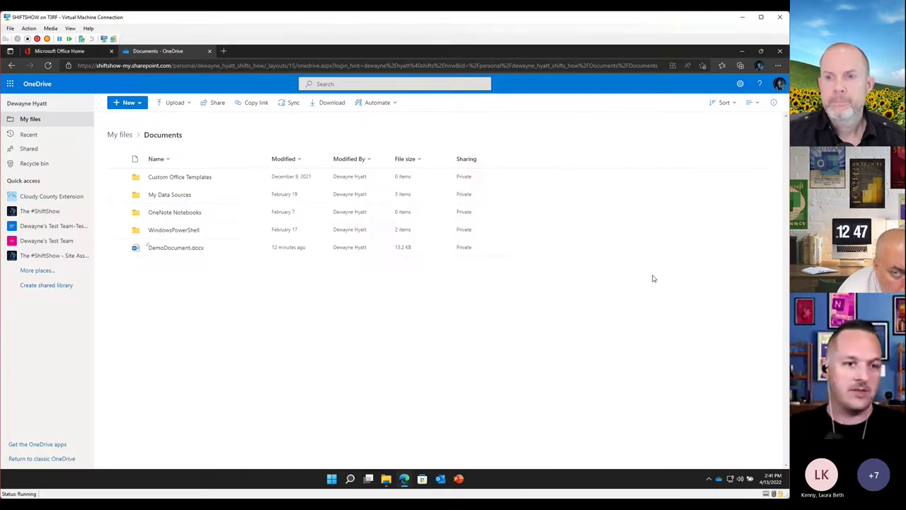
Open Documents under OneDrive - The #ShiftShow in File Explorer and select DemoDocument
click(386, 478)
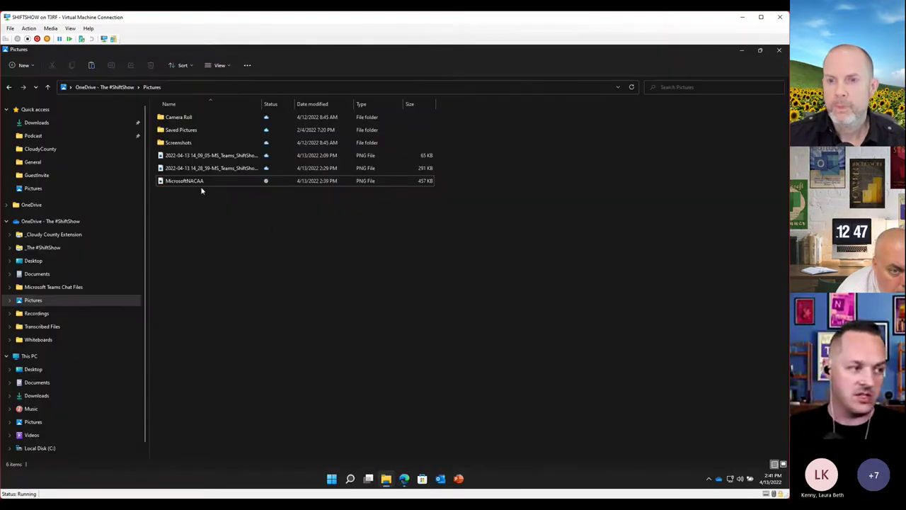
key(alt+Up)
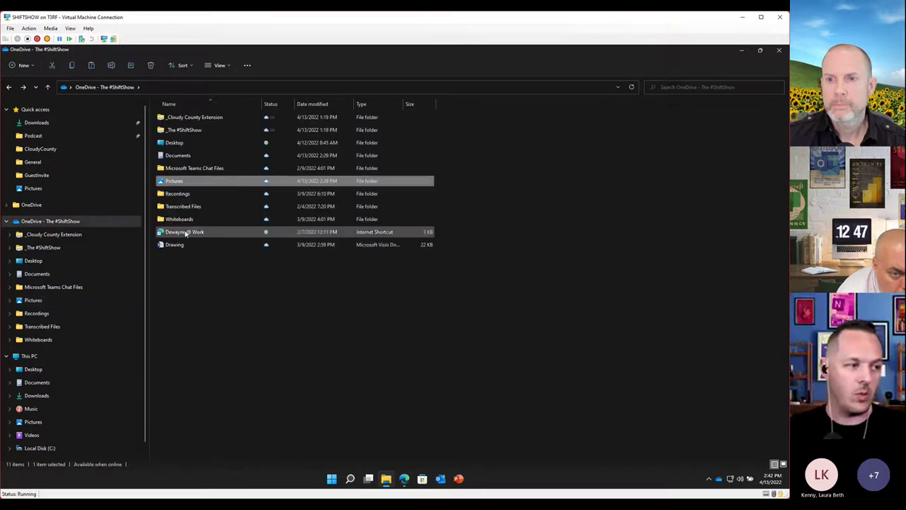
click(190, 158)
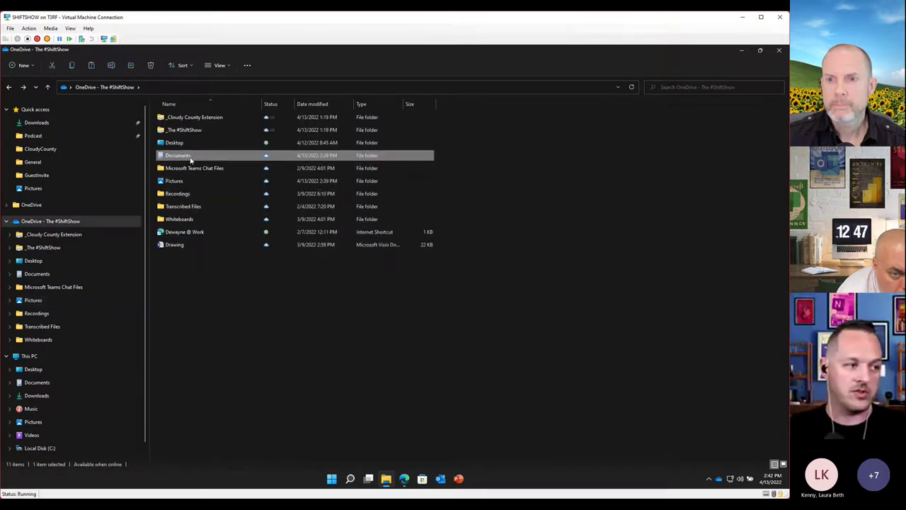
double_click(190, 157)
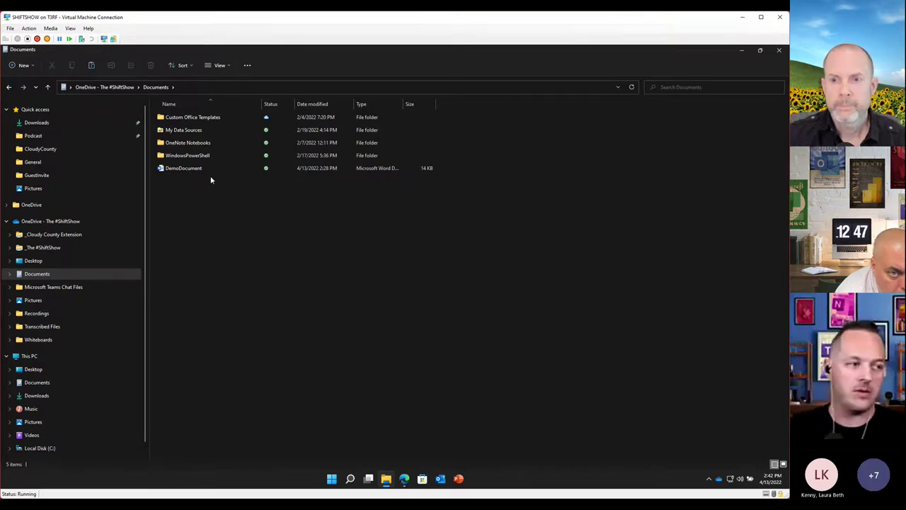
click(182, 170)
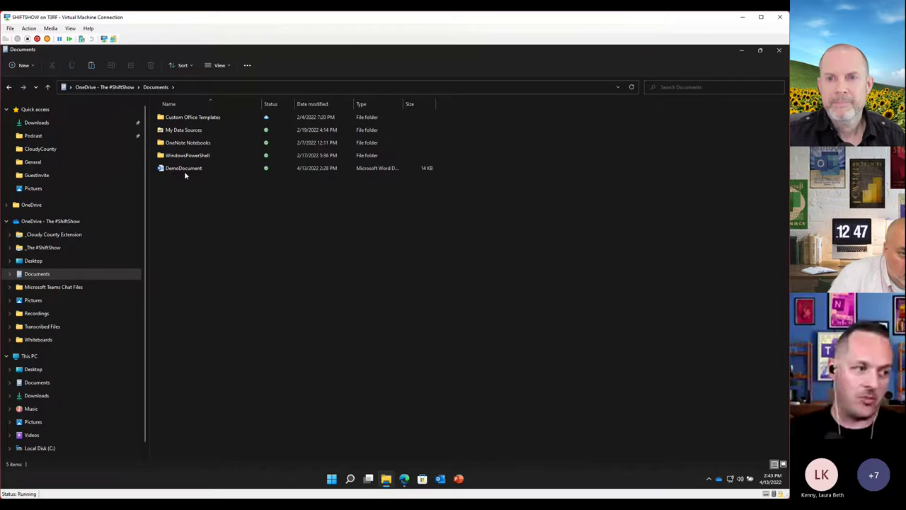
mouse_move(184, 175)
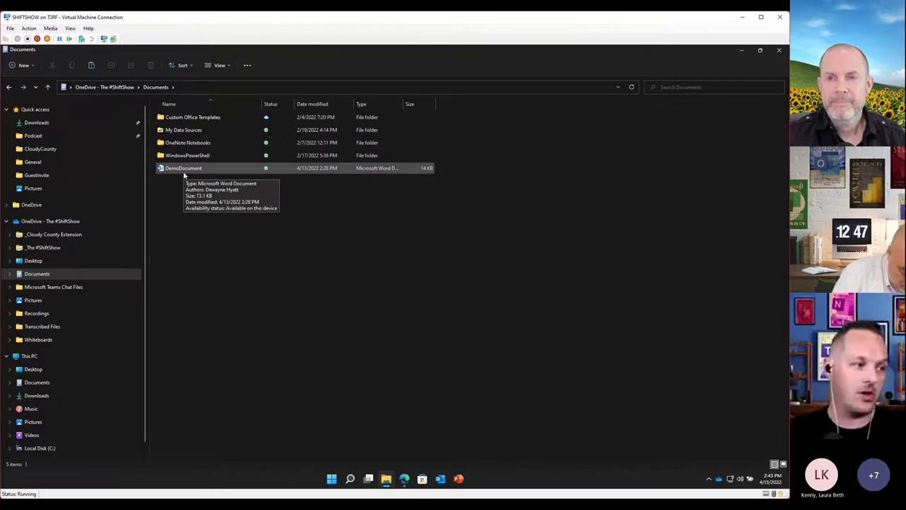
Open the OneDrive Share dialog for DemoDocument.docx from its context menu
right_click(187, 172)
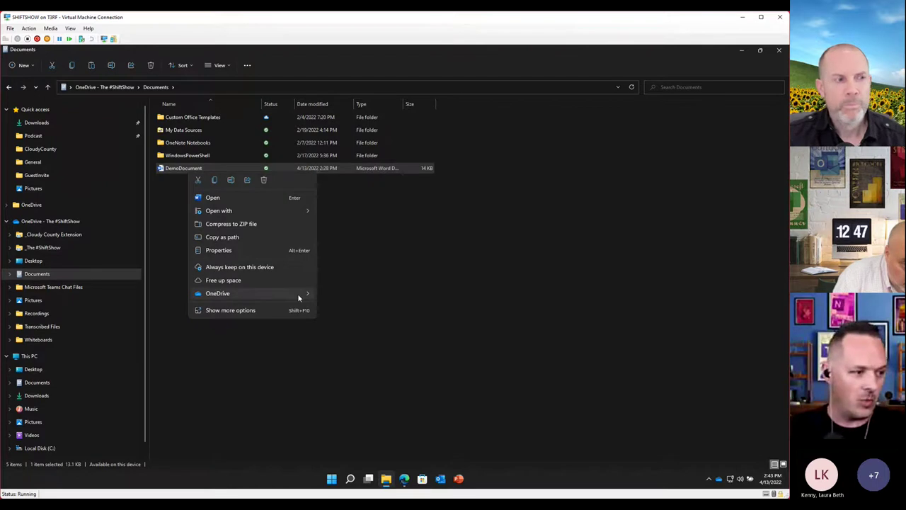
mouse_move(298, 293)
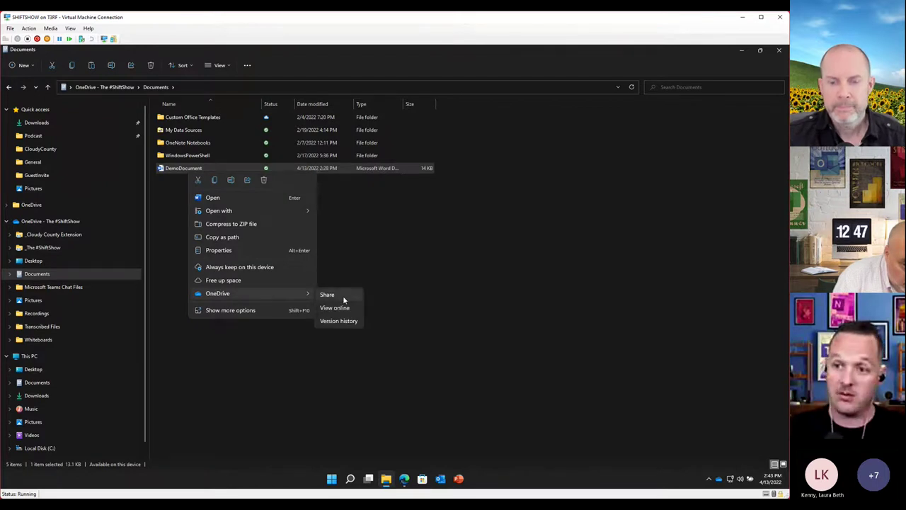
click(343, 295)
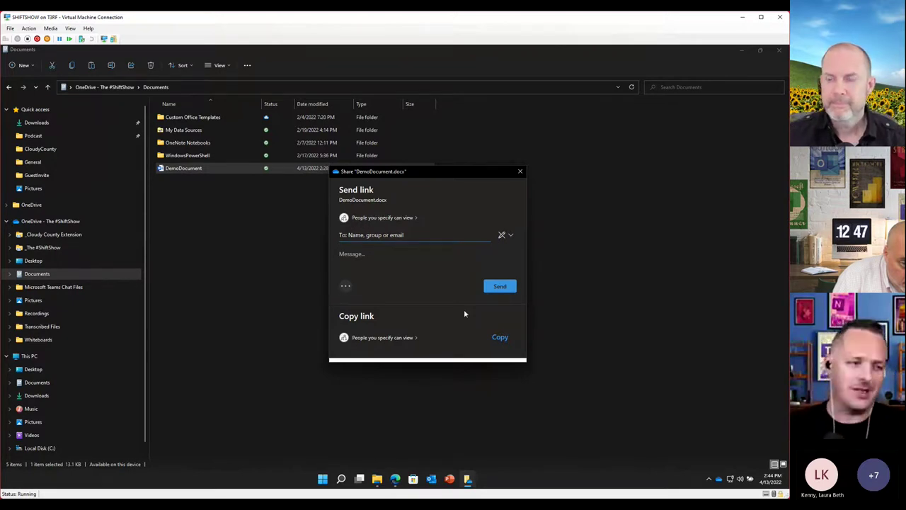
Set the DemoDocument.docx link to Specific people with Allow editing ticked, and apply
click(395, 219)
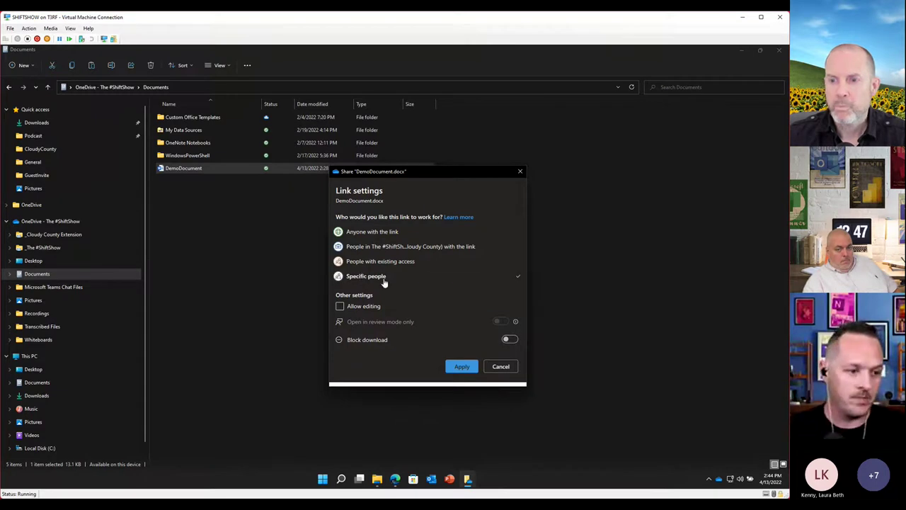
click(340, 307)
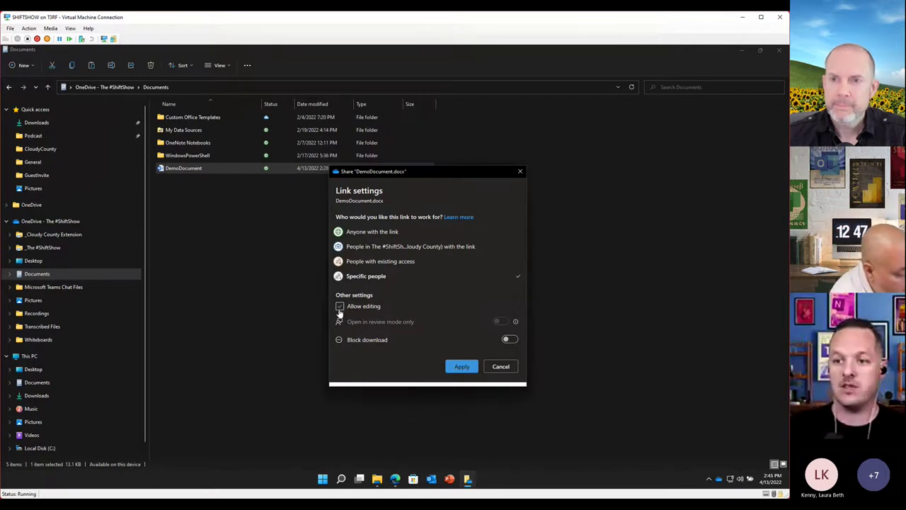
click(340, 309)
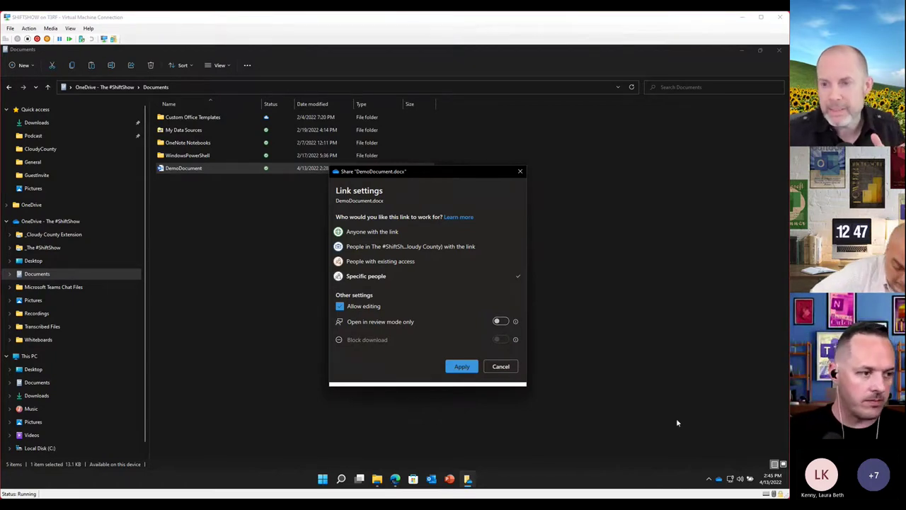
click(462, 366)
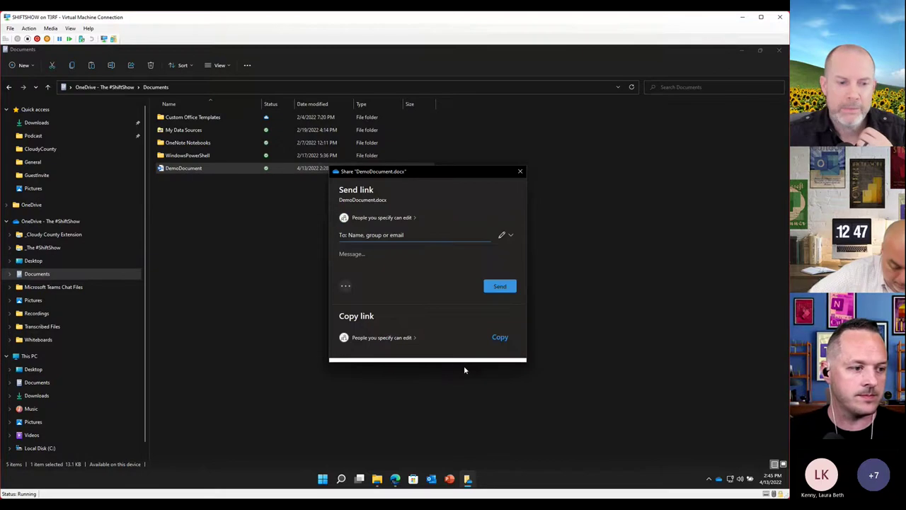
Add the colleague as recipient with a 'Please review this docum…' note and copy the link
click(394, 241)
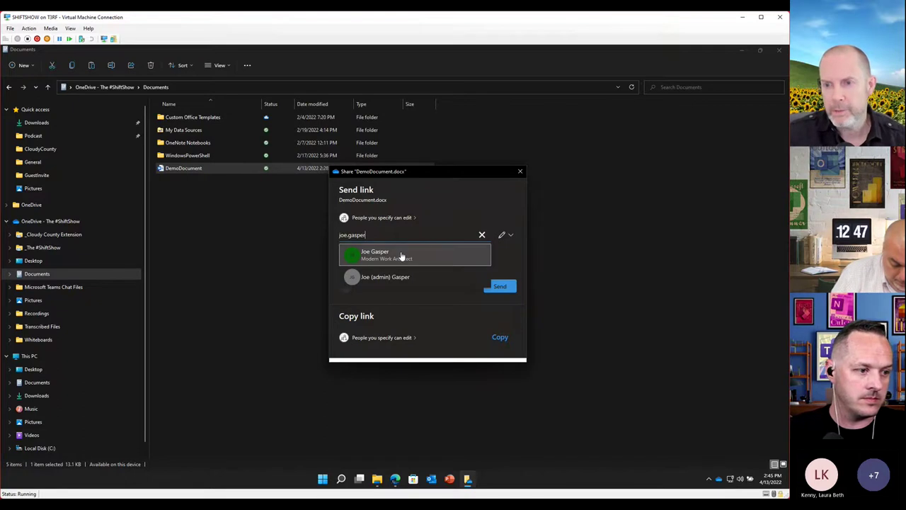
click(404, 256)
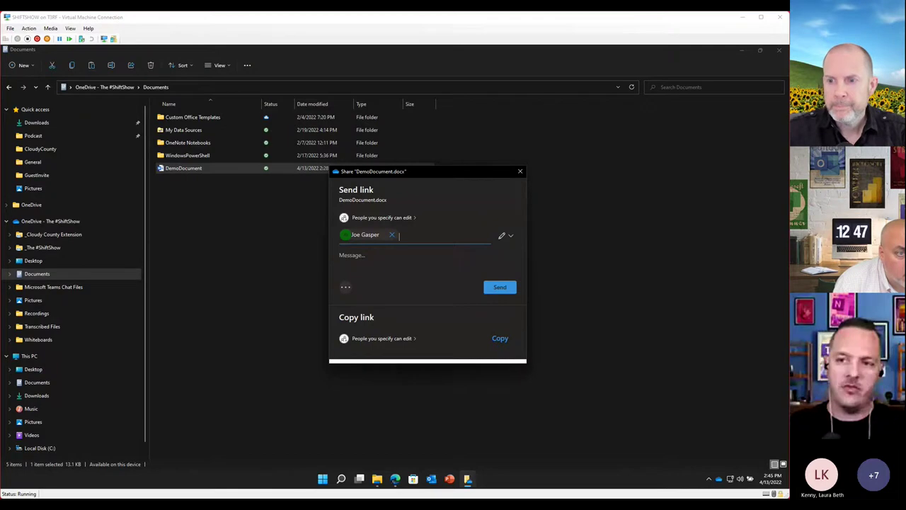
click(372, 259)
text(Please review this document)
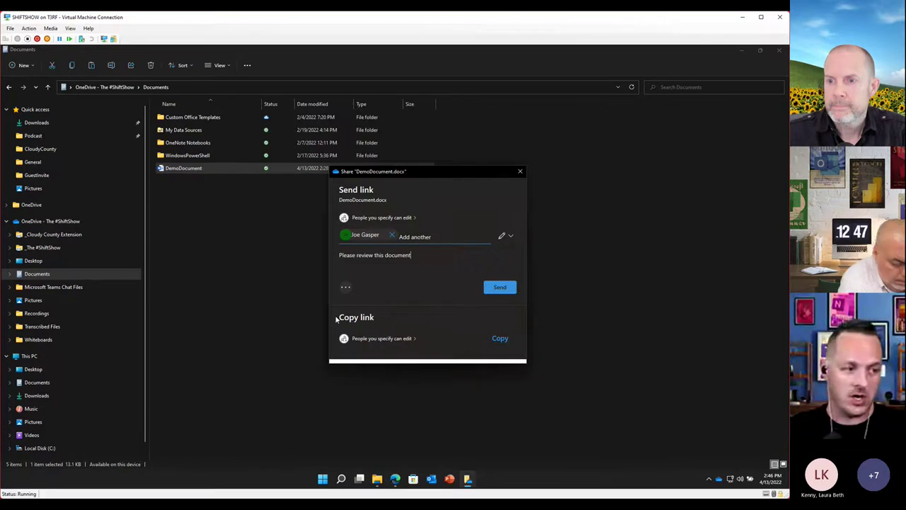
click(501, 338)
click(499, 241)
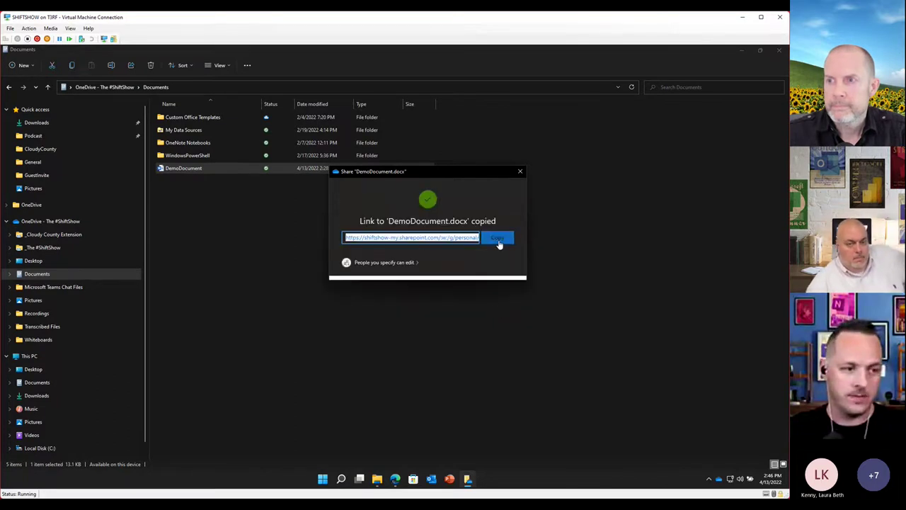
Launch Microsoft Teams from Start search
click(327, 480)
text(tea)
click(300, 260)
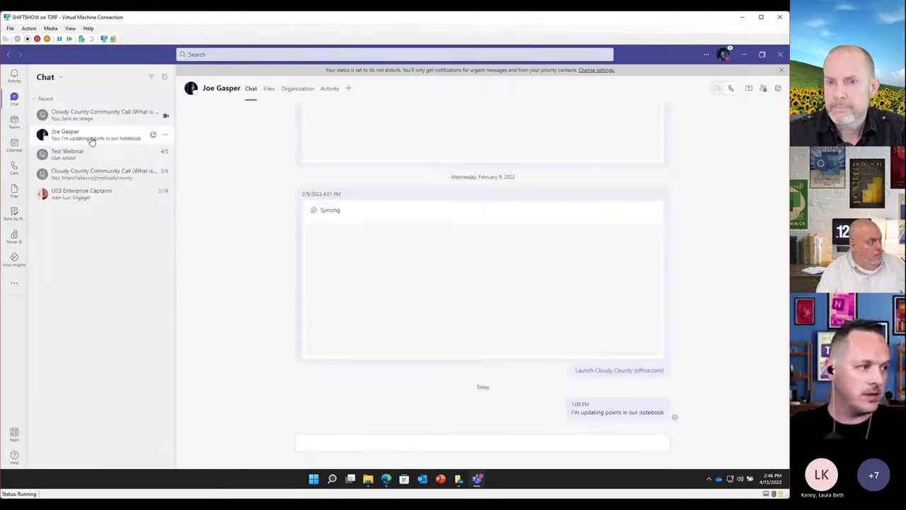
Send 'Please review this:' with the pasted DemoDocument link in the Teams chat, then minimize Teams
click(398, 441)
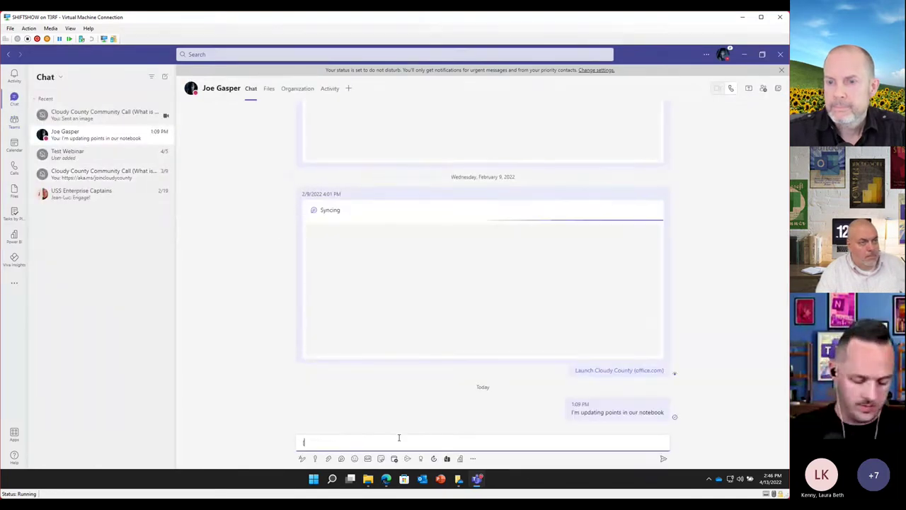
text(Please review this:)
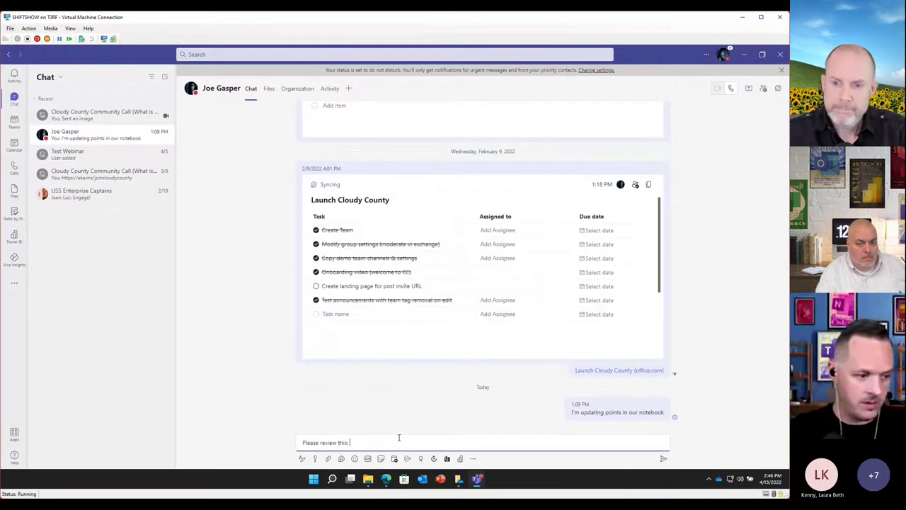
key(ctrl+v)
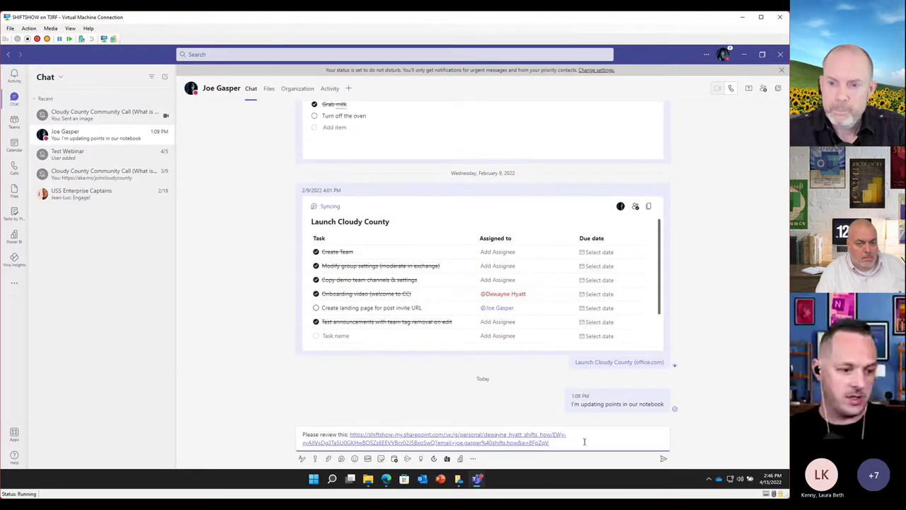
click(664, 461)
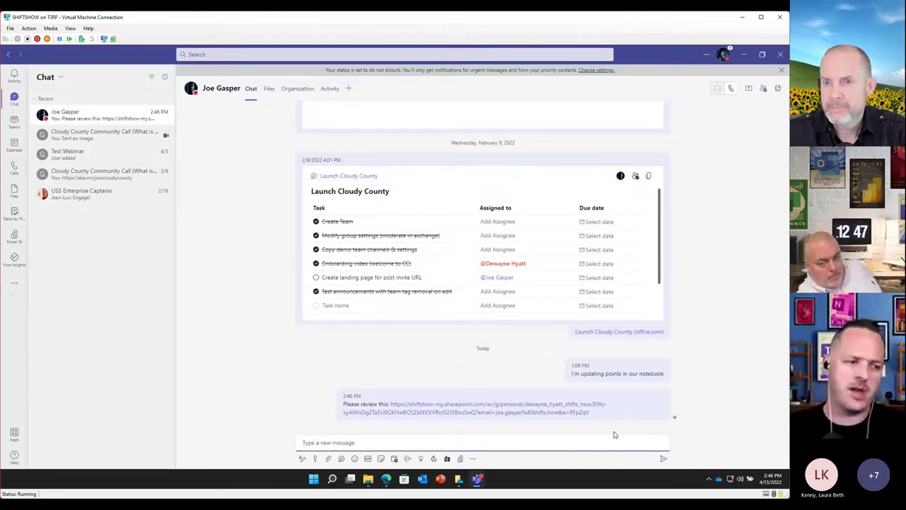
click(747, 56)
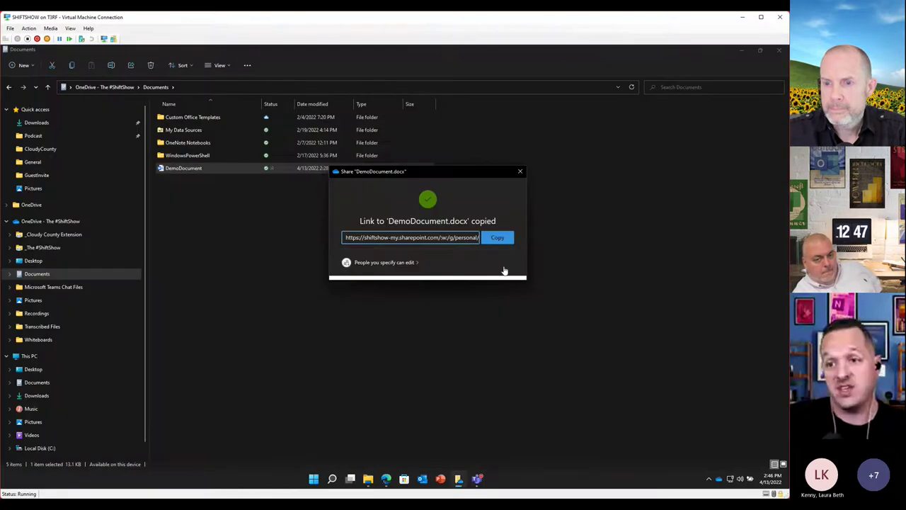
Close the DemoDocument.docx share dialog
click(519, 172)
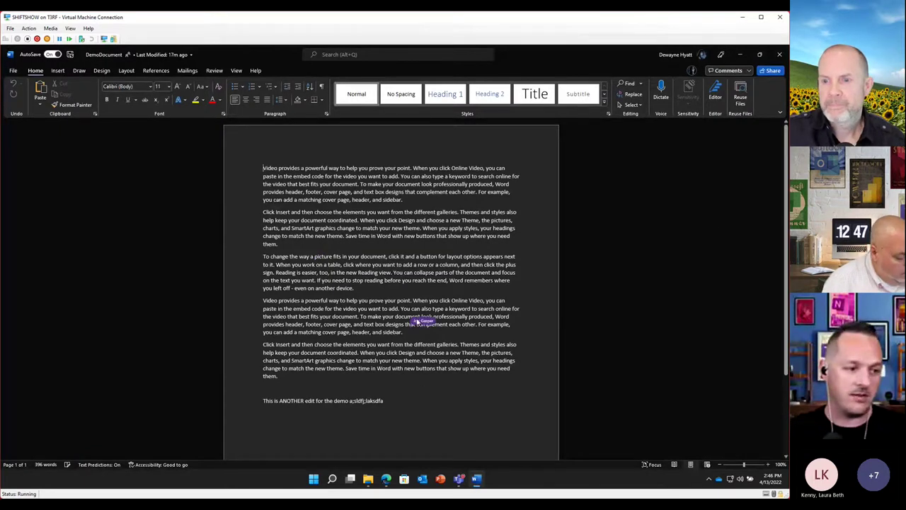
Place the cursor below DemoDocument's last line so the co-author's edits sync in
click(439, 437)
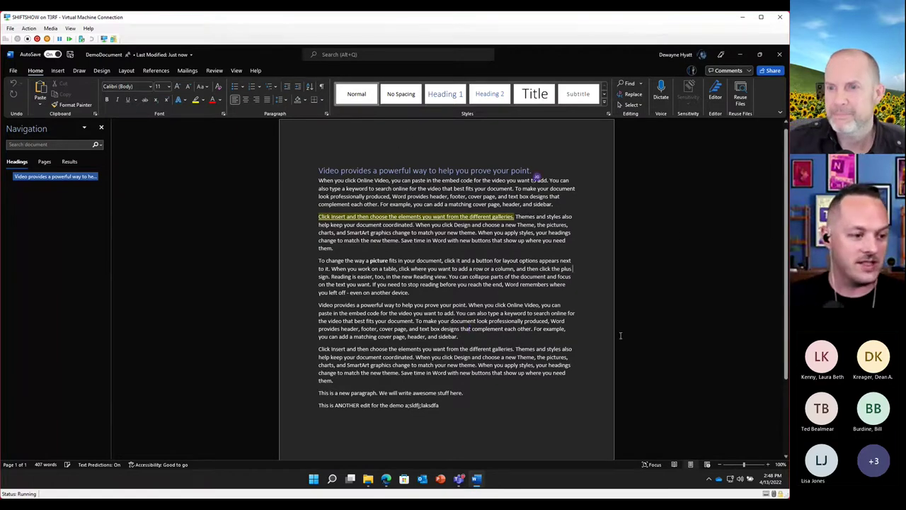
Review DemoDocument's version history from the title-bar file name menu, then close it
click(179, 58)
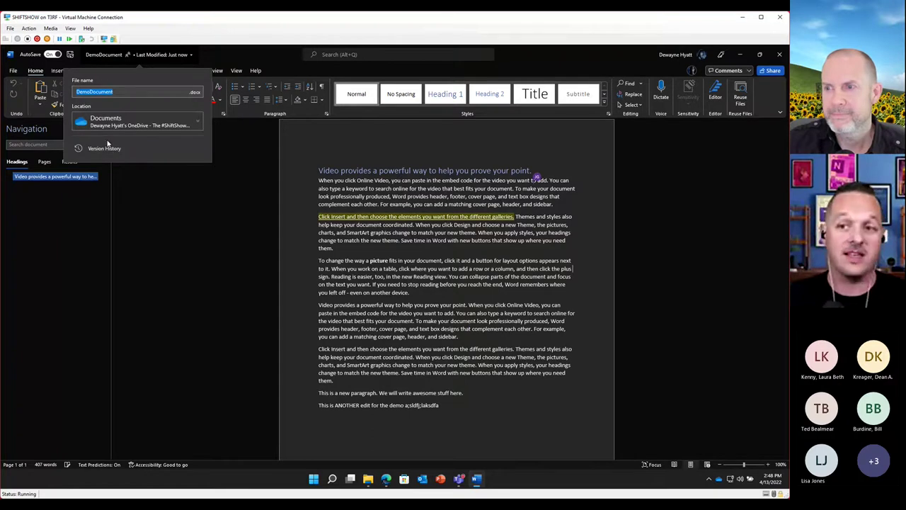
click(179, 58)
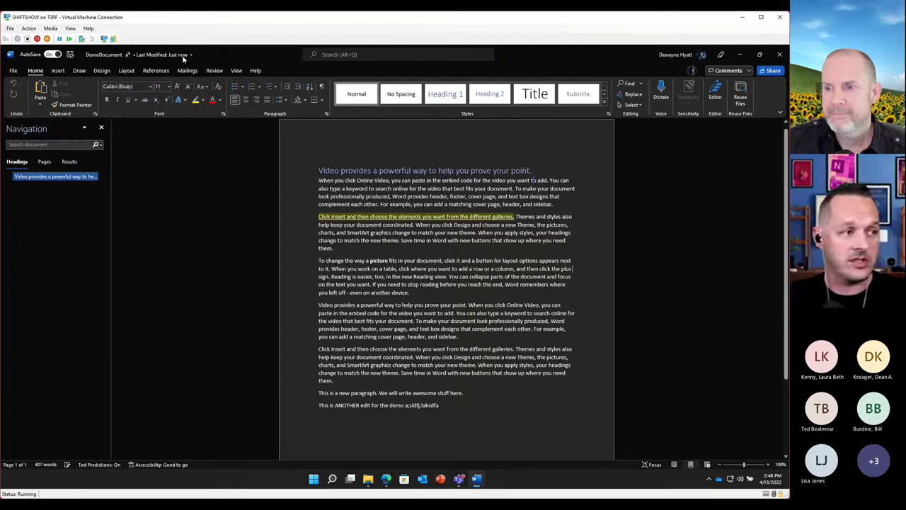
double_click(186, 59)
click(556, 55)
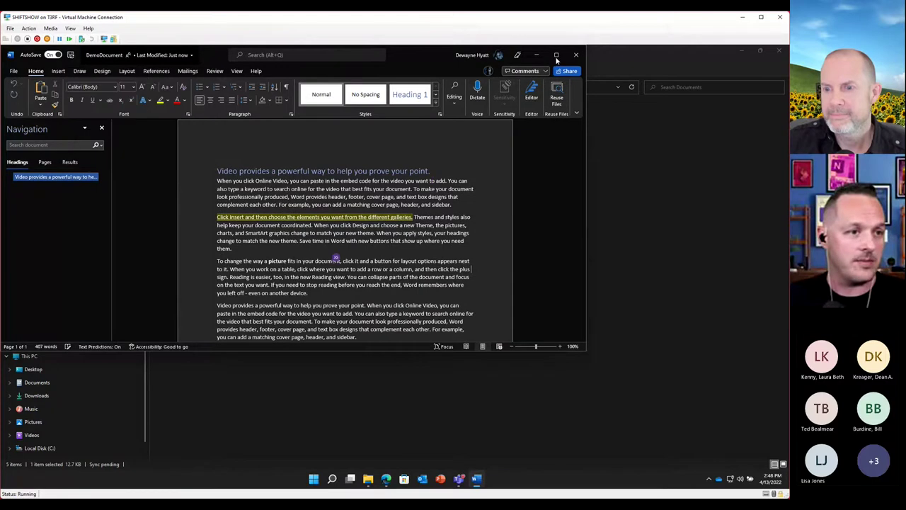
click(120, 54)
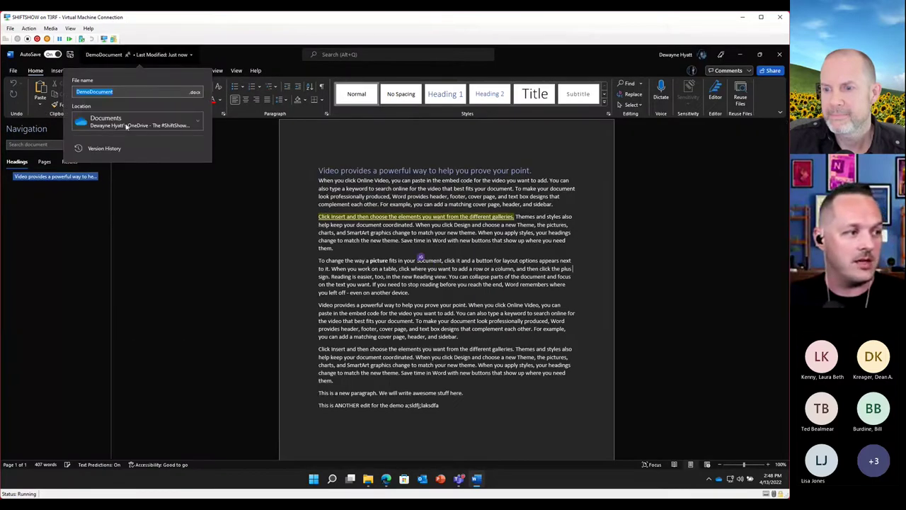
click(106, 149)
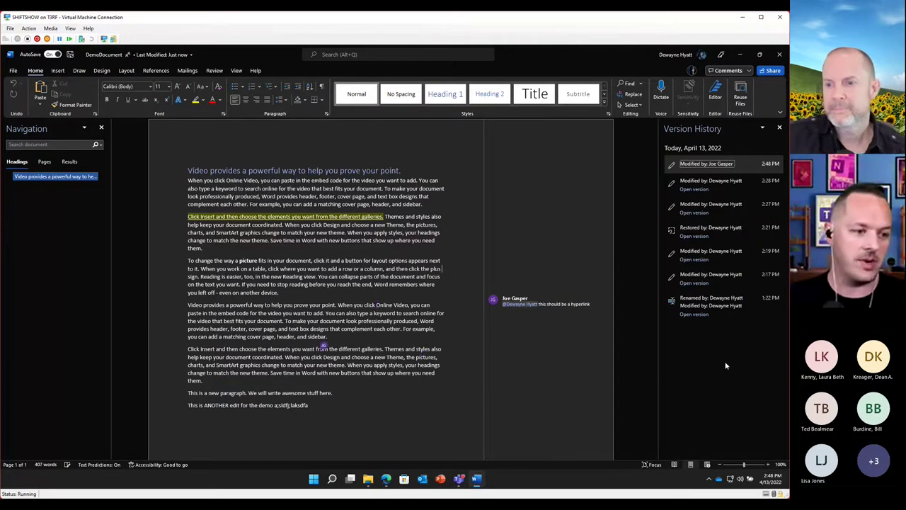
click(780, 128)
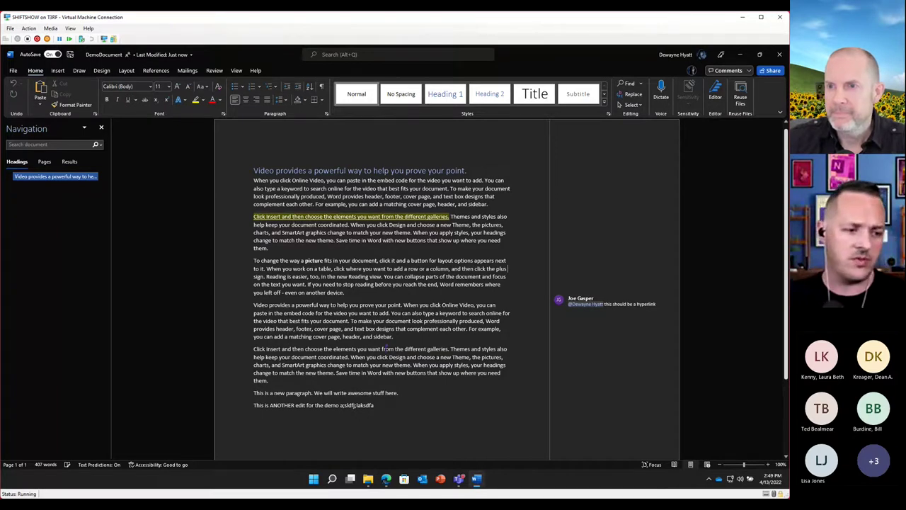
View DemoDocument.docx's file statistics (2 viewers, 6 views) in OneDrive web, then switch to Outlook
click(386, 479)
mouse_move(199, 253)
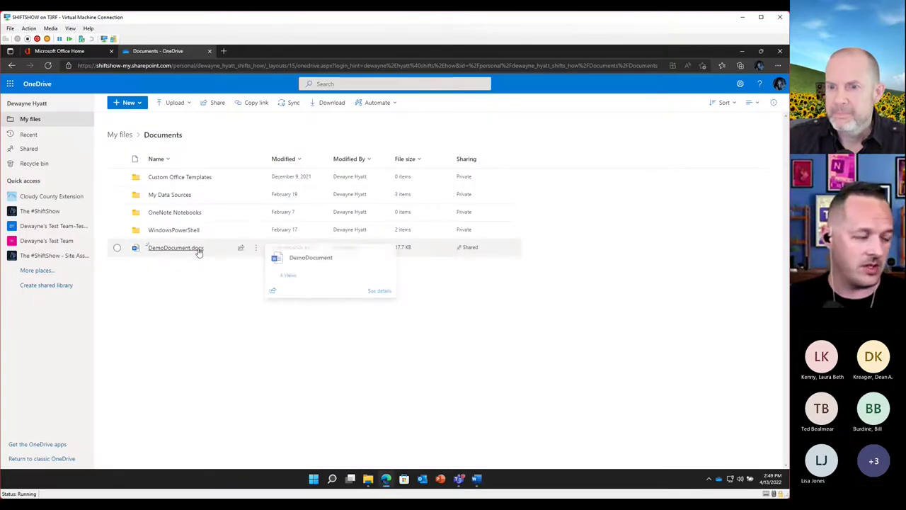
click(290, 276)
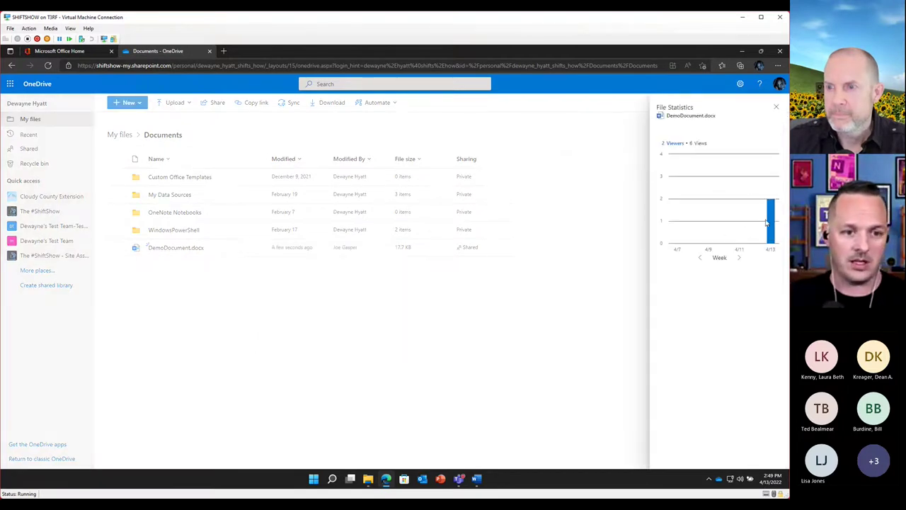
mouse_move(771, 205)
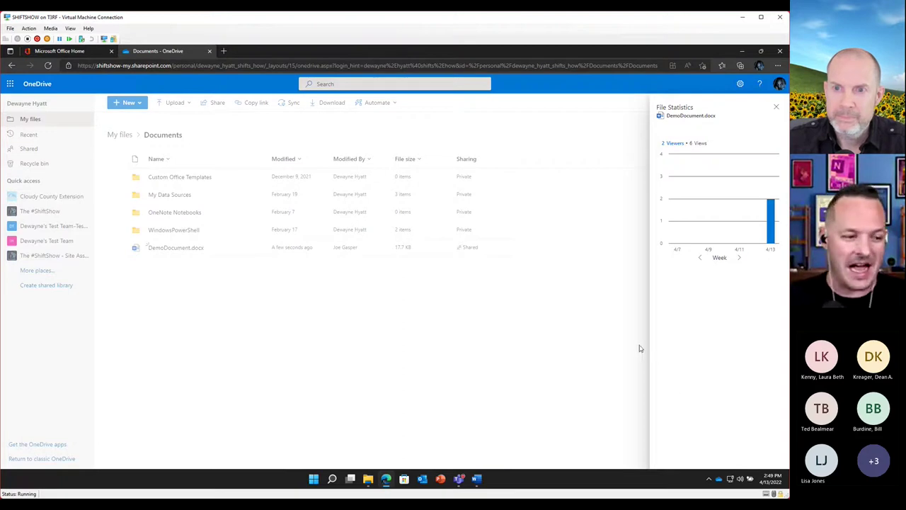
click(428, 479)
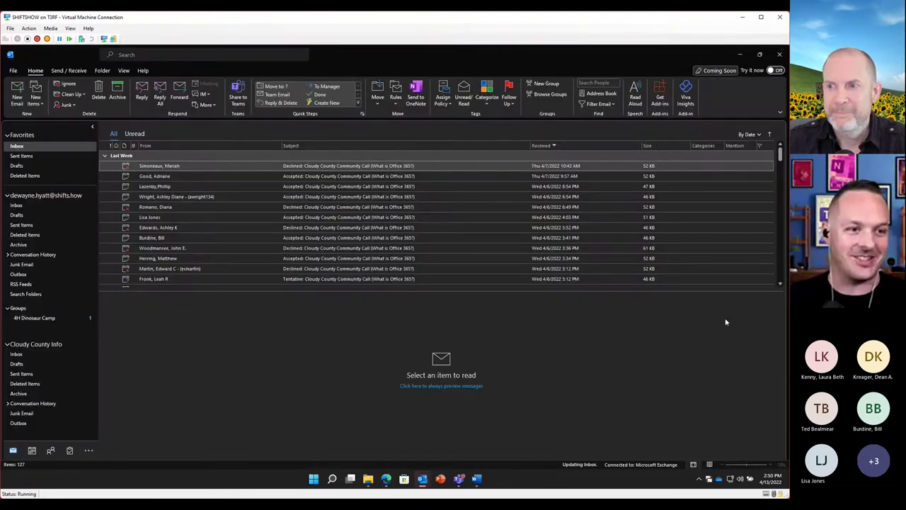
Start a new email to the colleague with the subject 'Please review this file'
click(18, 98)
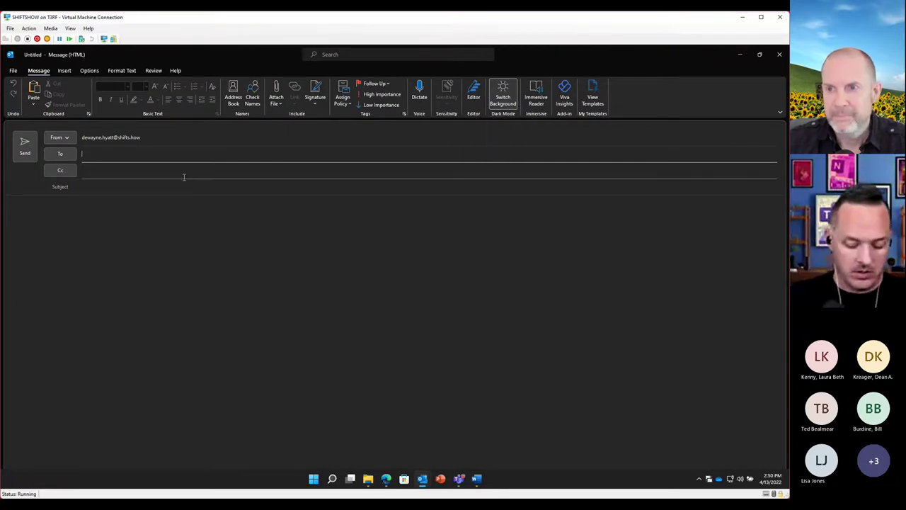
text(gasper)
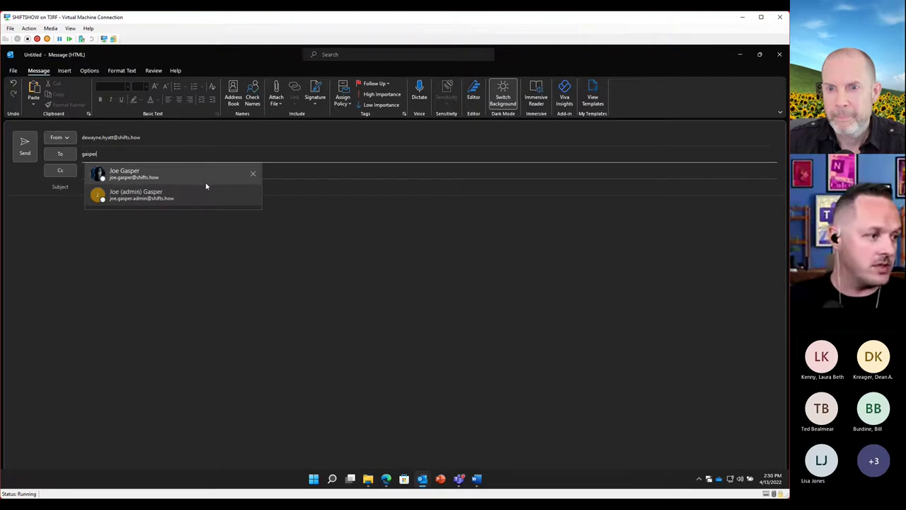
click(205, 177)
click(138, 186)
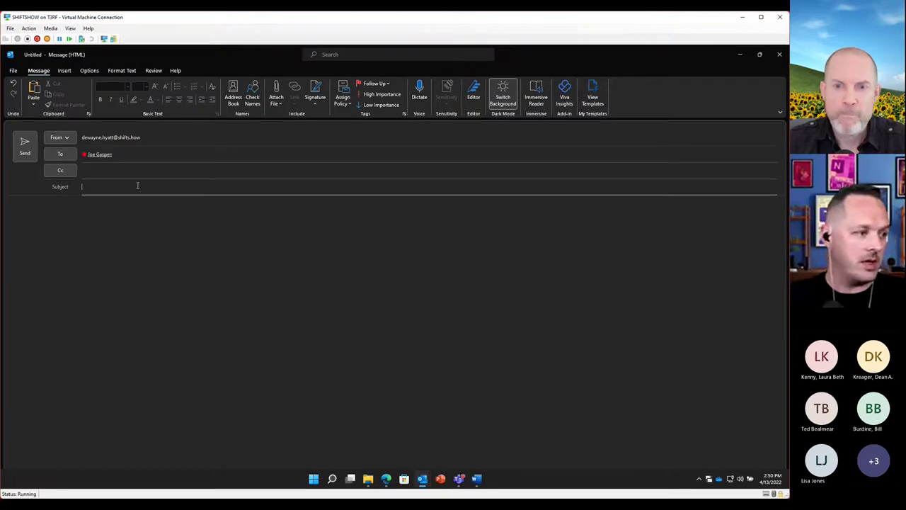
text(Please review this file)
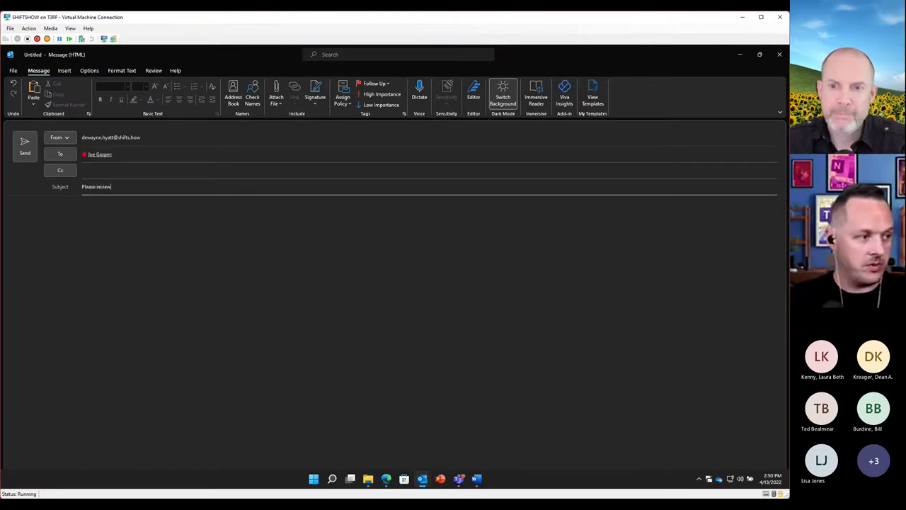
Write the body 'Take a look at the attached document.' signed 'Thanks,' with the sender's first name
key(Tab)
text(Take a l)
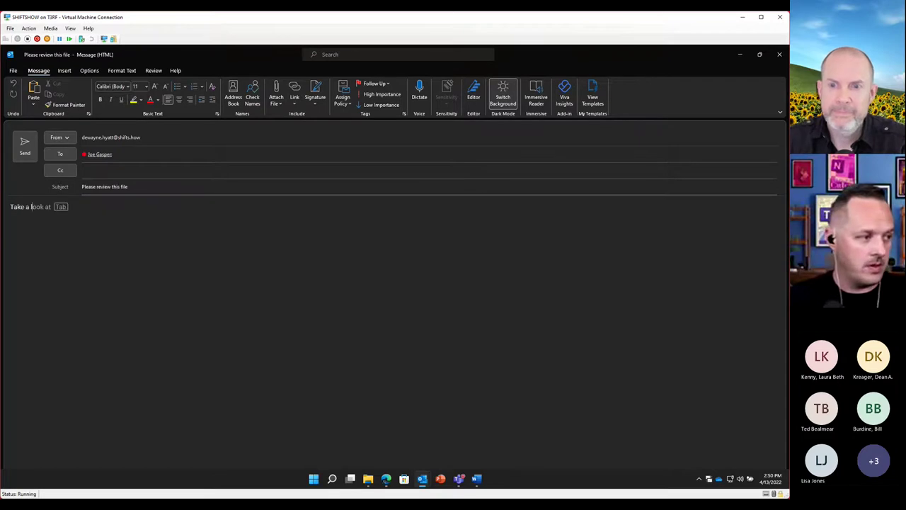
text(ook at the attached d)
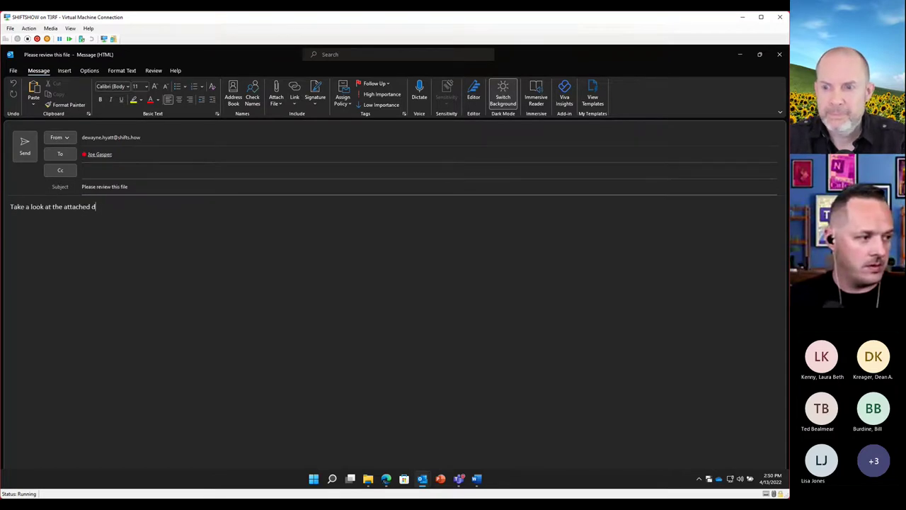
text(ocument.)
key(Return)
key(Return)
text(Thanks,)
key(Return)
key(Return)
text(Dewayne)
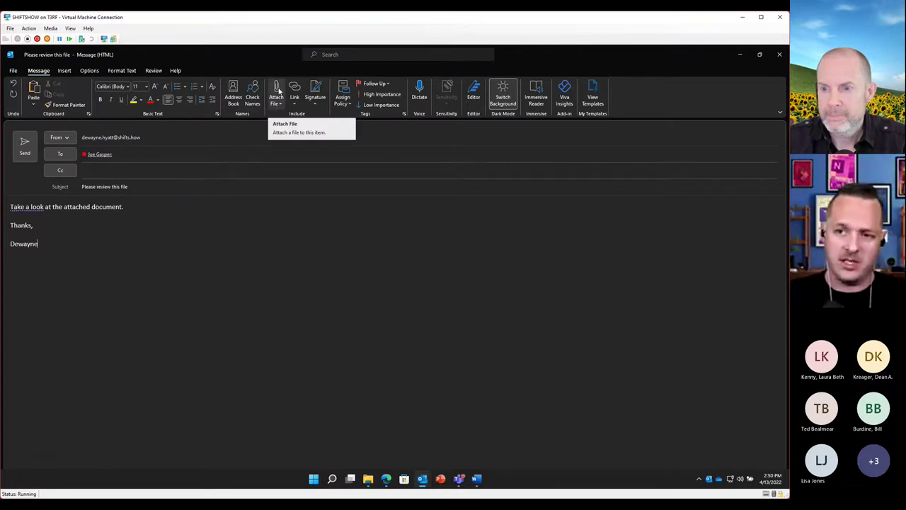
Attach DemoDocument.docx from OneDrive's Documents folder to the email as a shared link
click(276, 102)
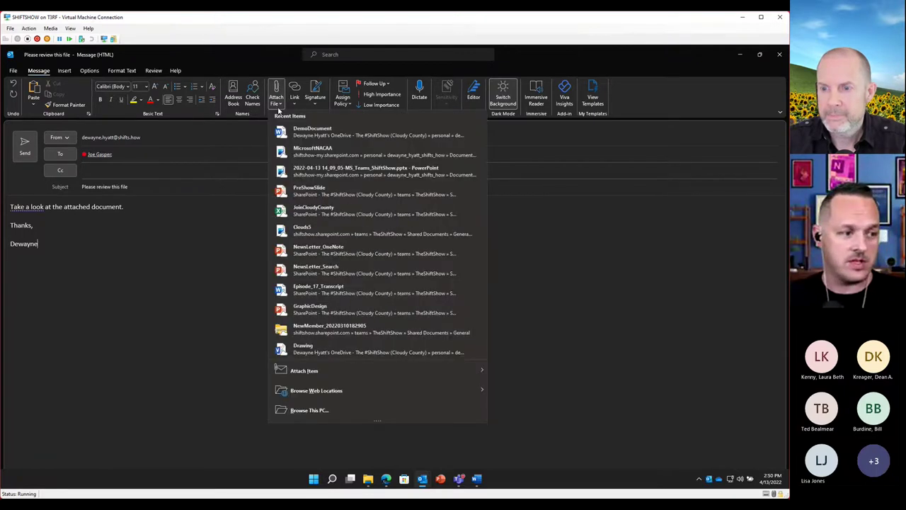
mouse_move(365, 390)
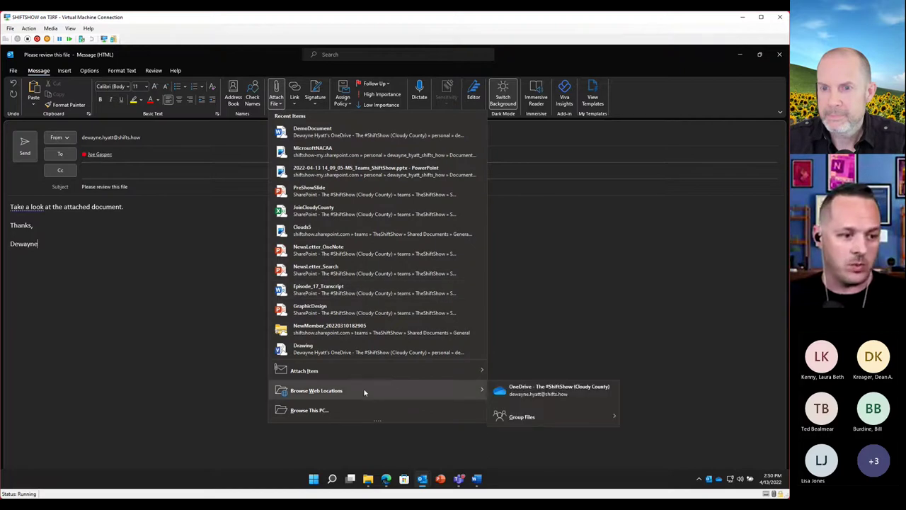
click(575, 393)
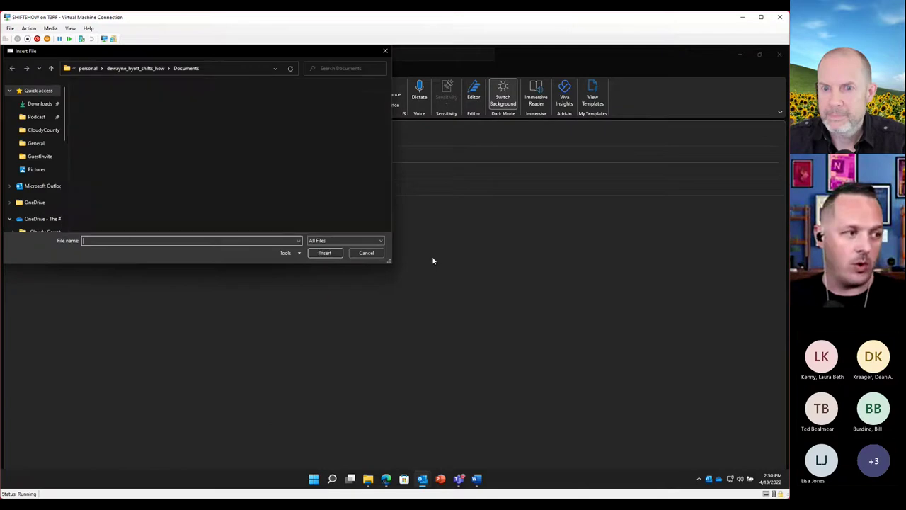
click(102, 139)
double_click(102, 139)
click(121, 165)
click(337, 255)
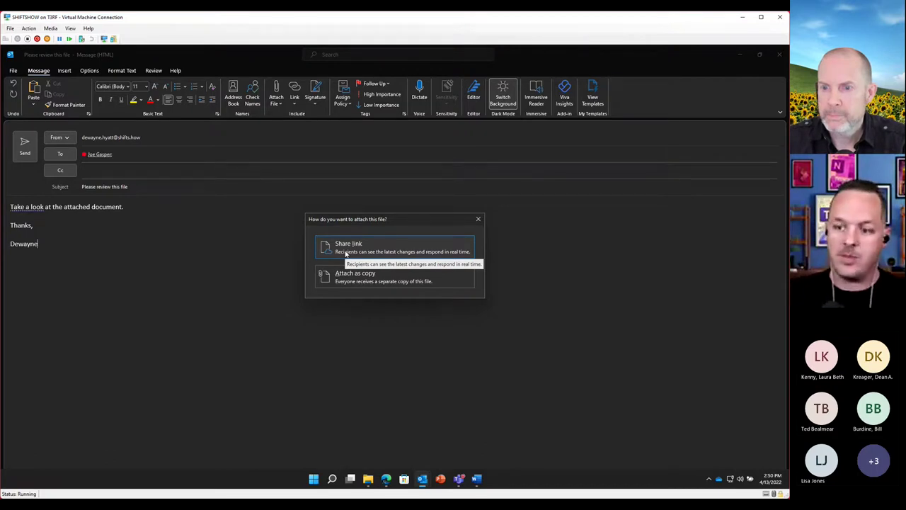
click(345, 249)
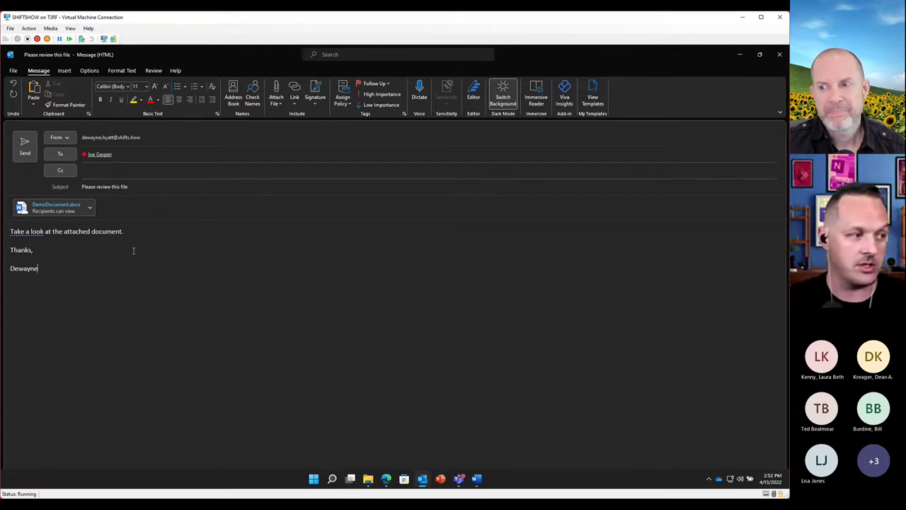
Change the DemoDocument.docx link's permissions to Anyone Can View
click(90, 211)
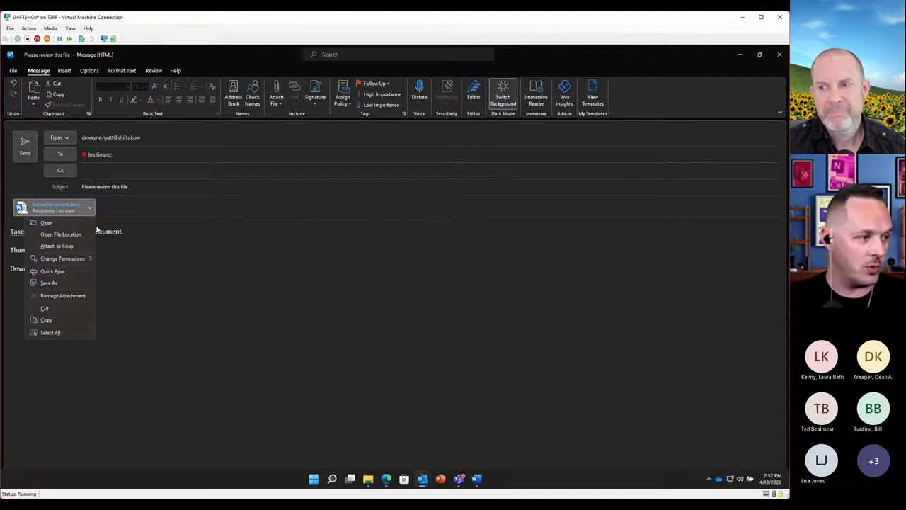
mouse_move(89, 262)
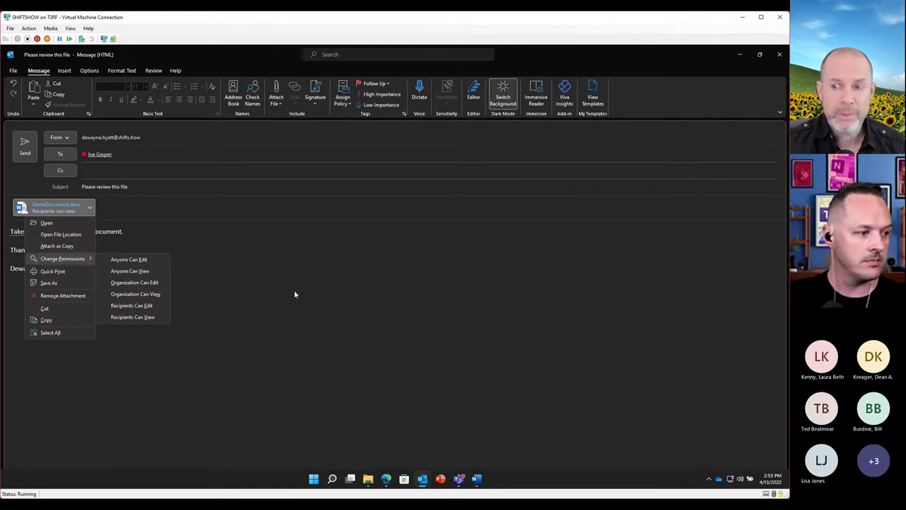
click(150, 272)
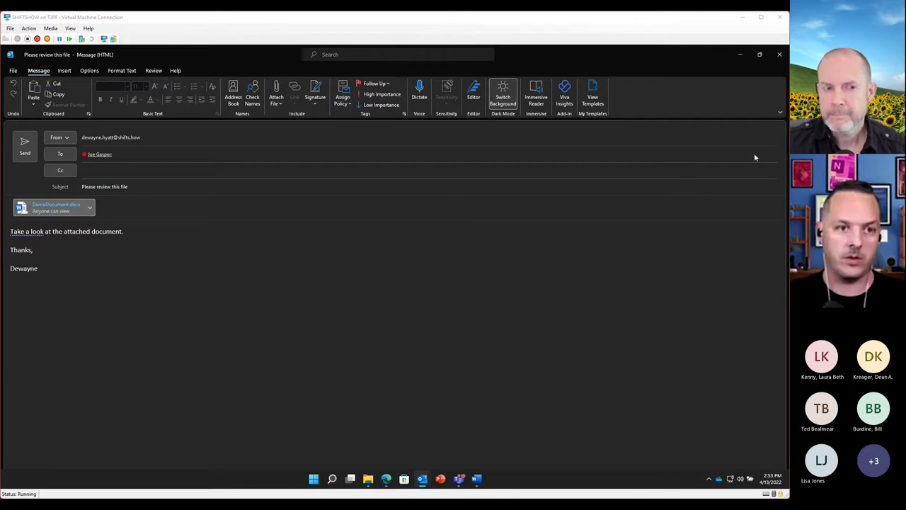
Close the email without saving the draft and minimise Outlook
click(779, 54)
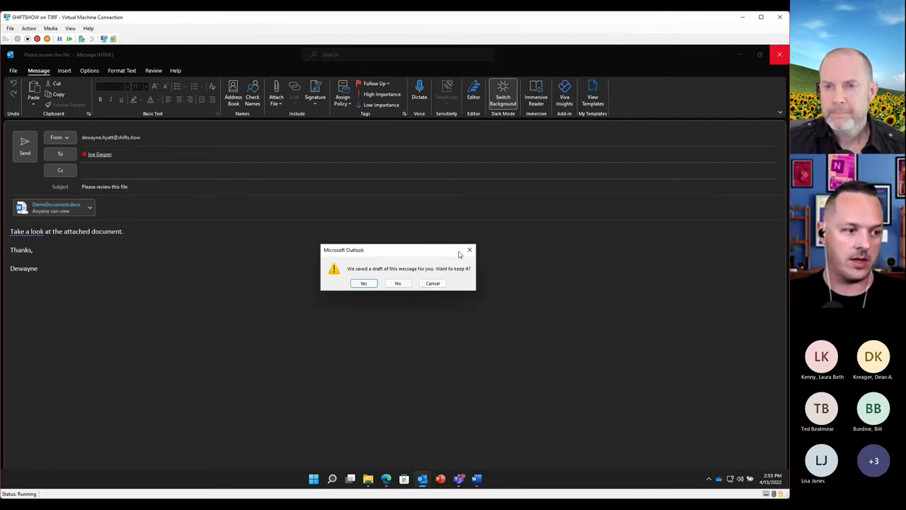
click(408, 284)
click(742, 53)
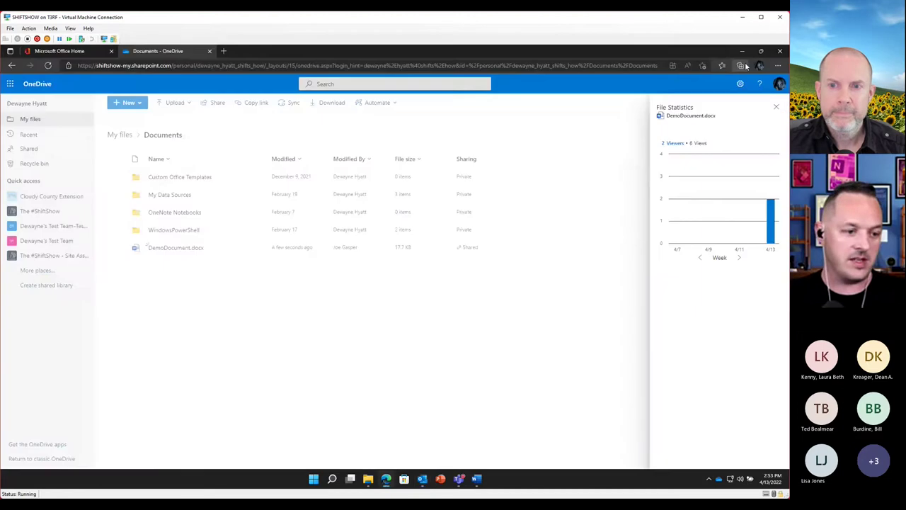
Show The #ShiftShow General channel in Teams, then close OneDrive's File Statistics panel
click(459, 479)
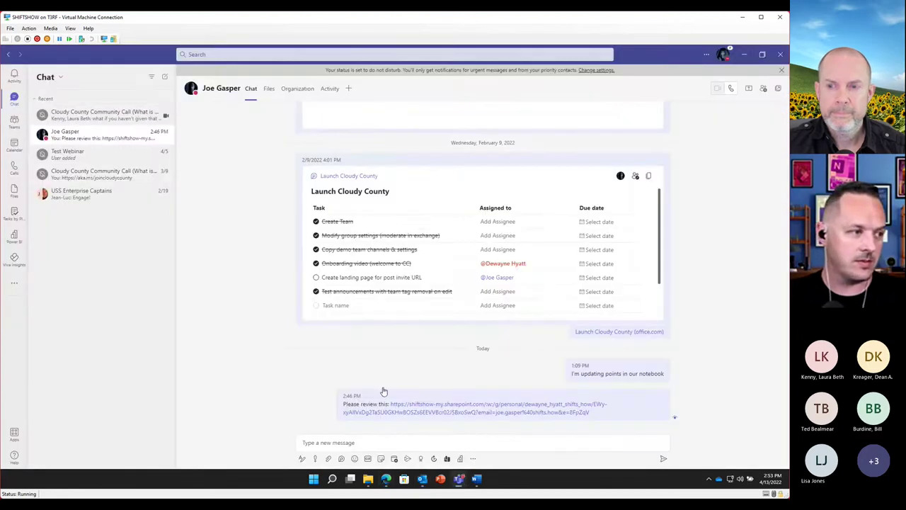
click(15, 121)
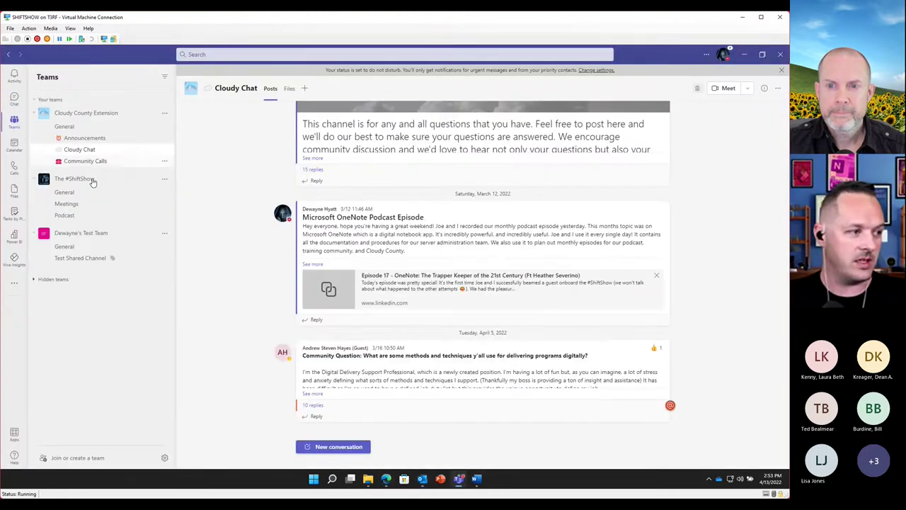
click(64, 192)
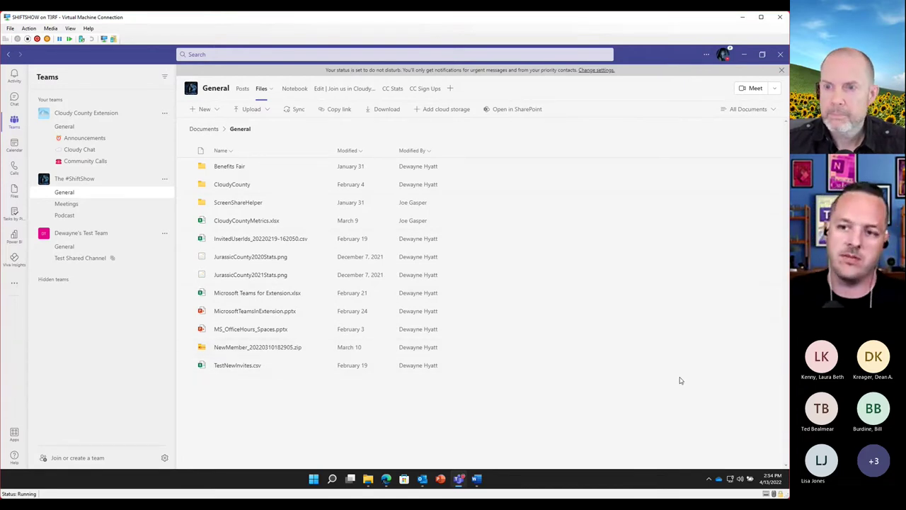
click(746, 57)
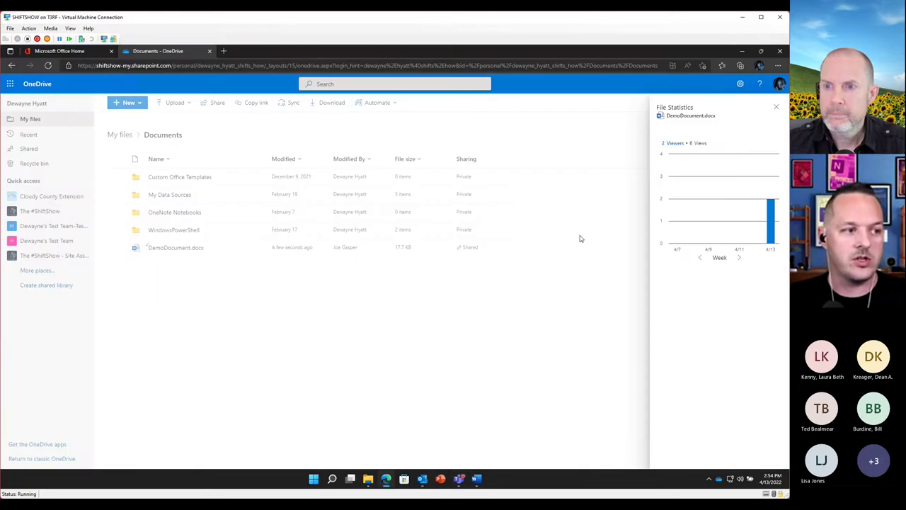
click(776, 107)
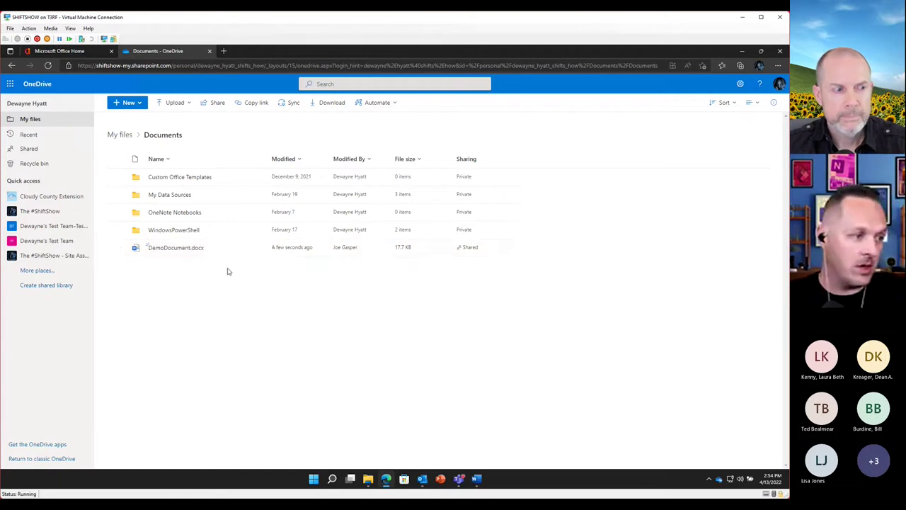
click(256, 232)
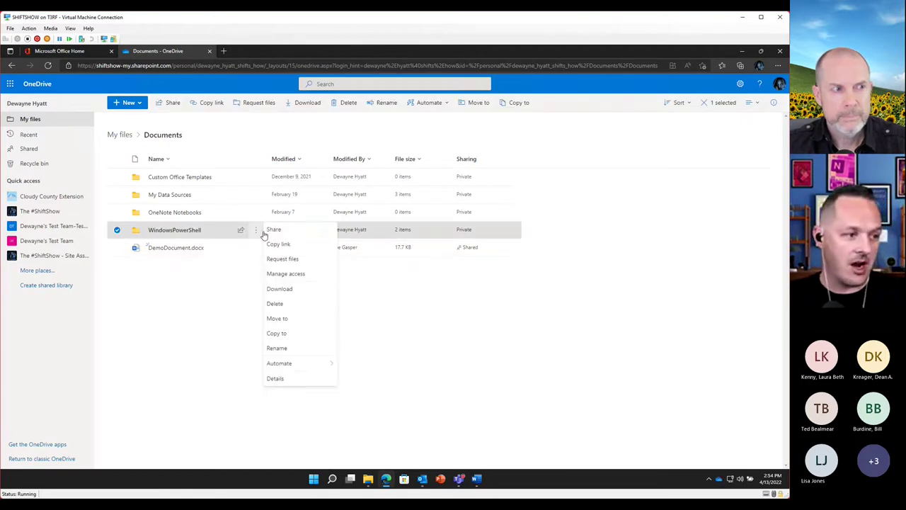
click(193, 305)
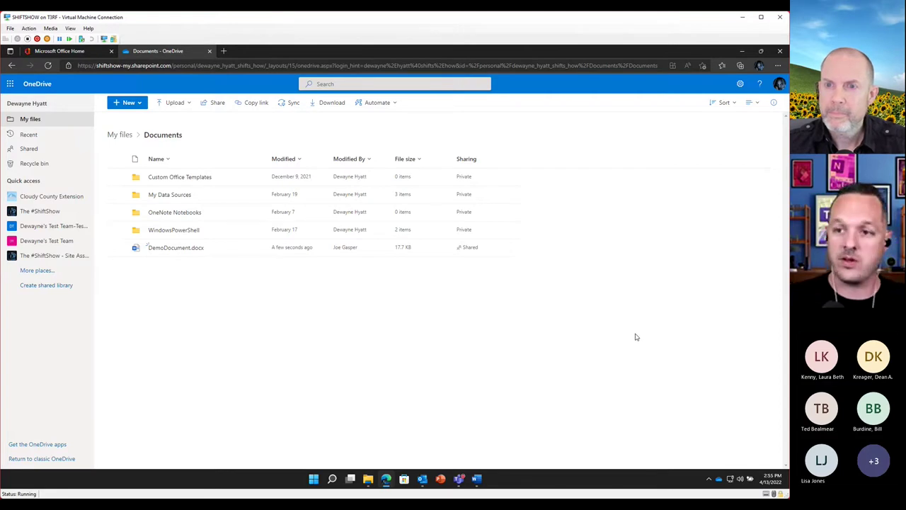
Show the Files tab of the test team's General channel in Teams
click(457, 480)
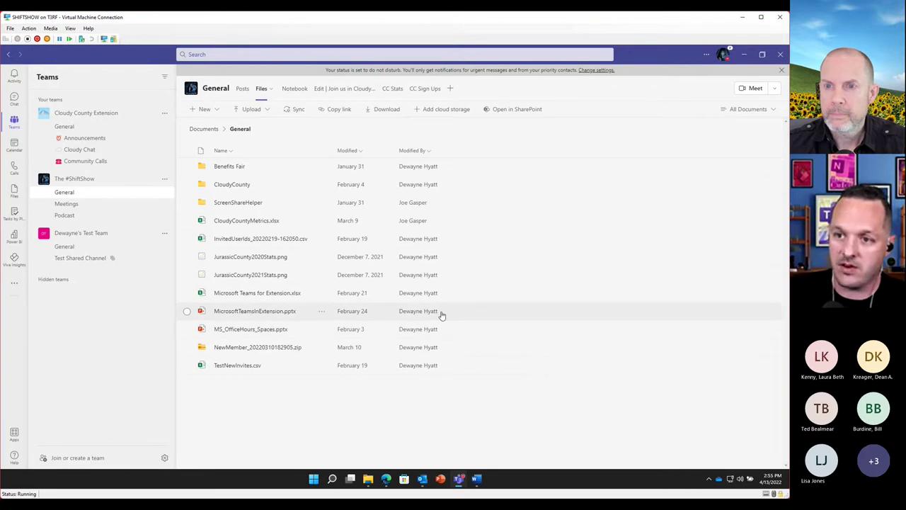
mouse_move(441, 314)
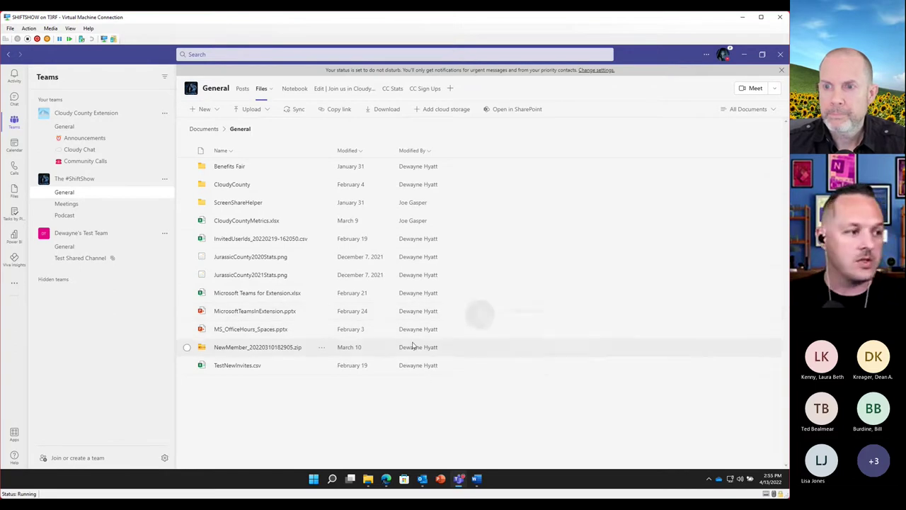
click(64, 247)
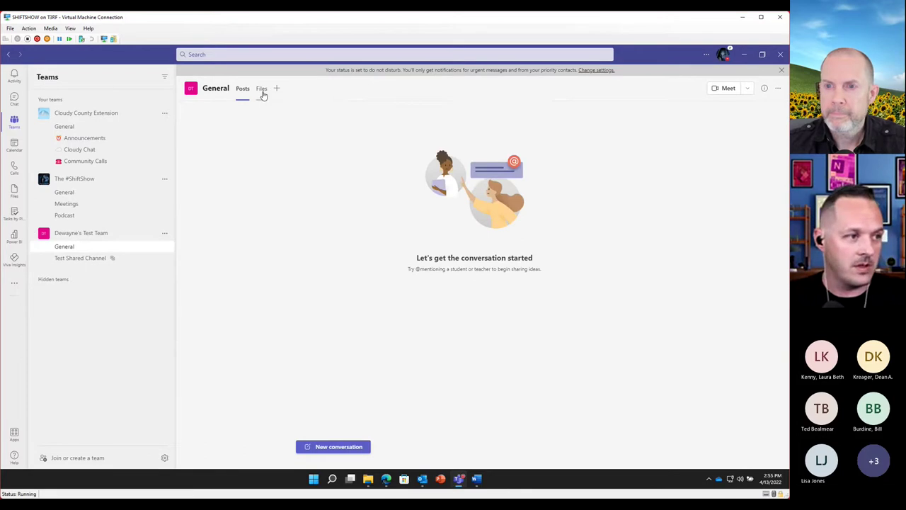
click(261, 90)
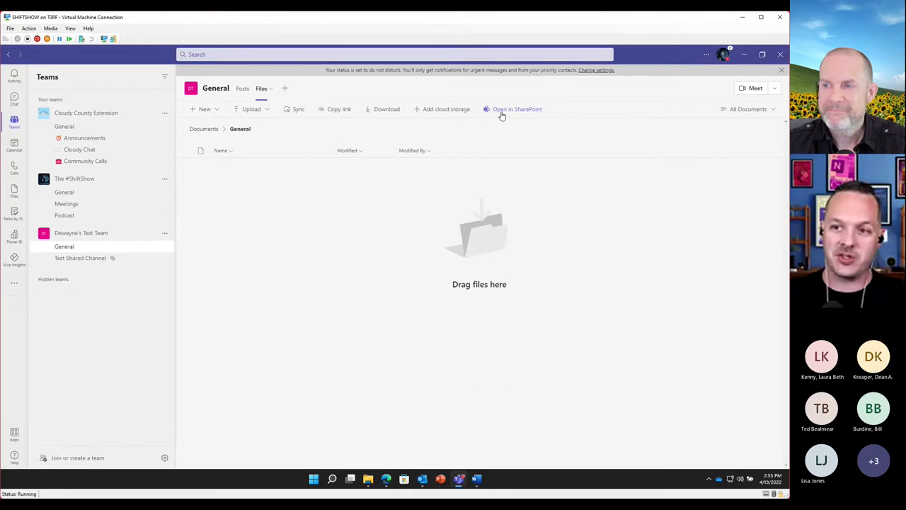
Create a PowerPoint presentation named DemoPPT, close it, and open the library in SharePoint
click(213, 112)
click(237, 178)
text(DemoPPT)
click(461, 282)
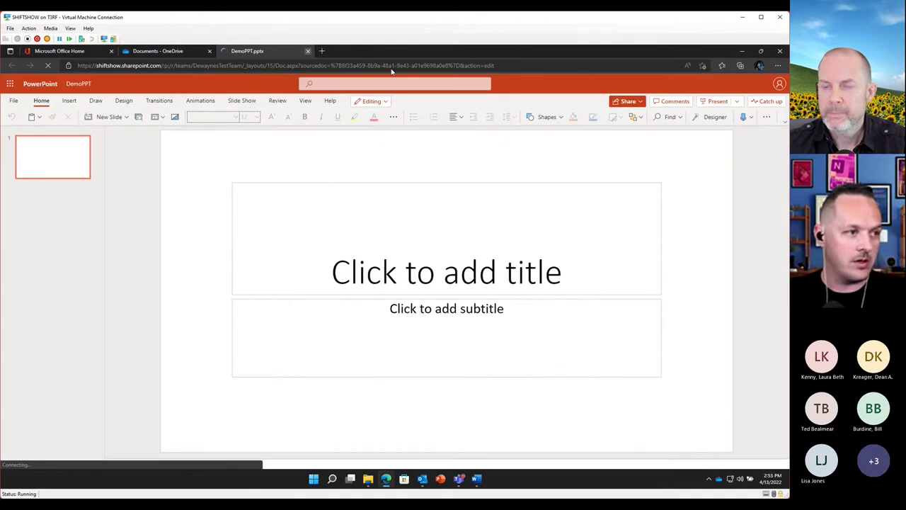
click(308, 52)
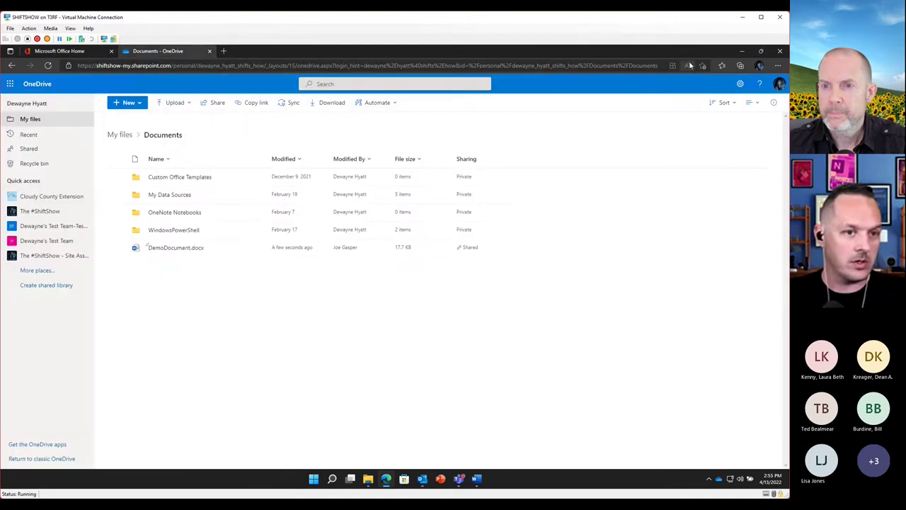
click(742, 51)
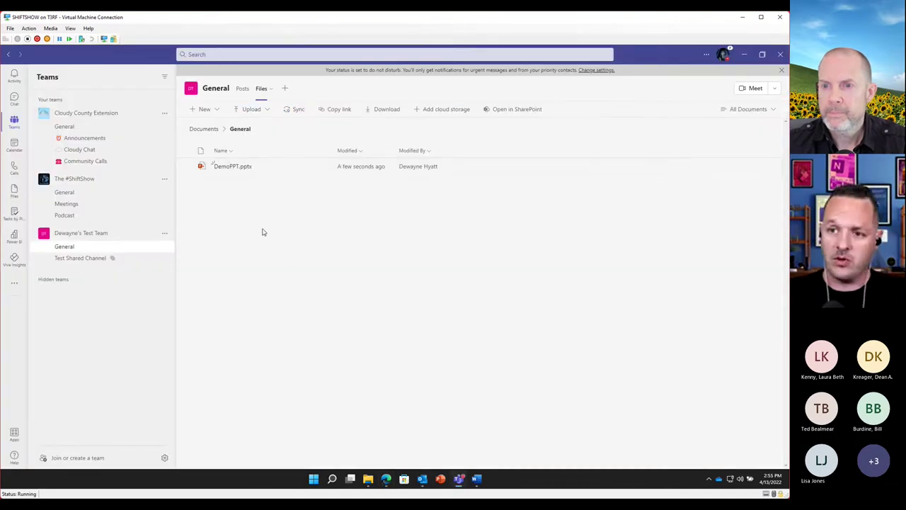
click(517, 110)
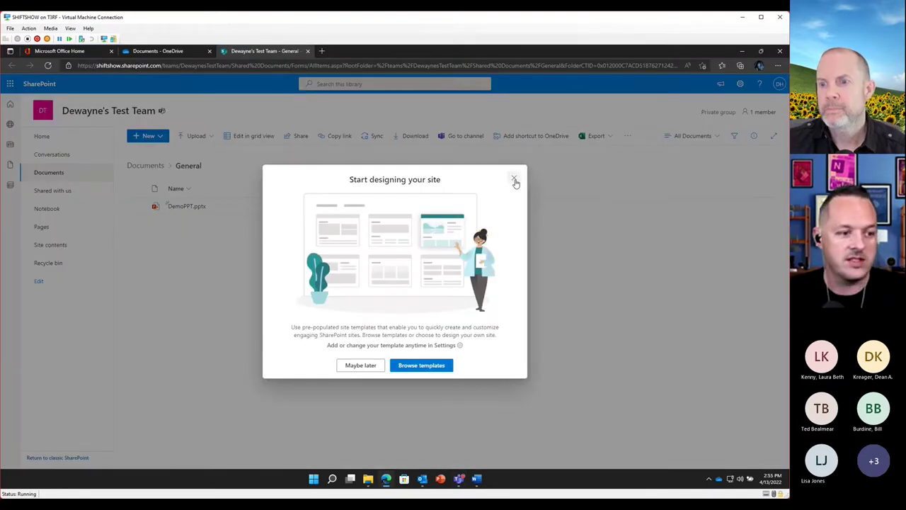
Add the General channel folder as a OneDrive shortcut and view it in My files
click(515, 180)
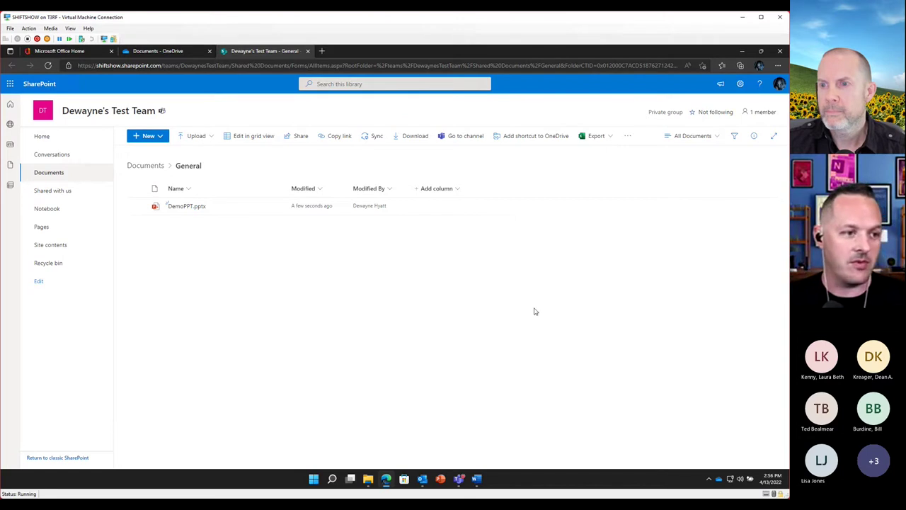
click(531, 140)
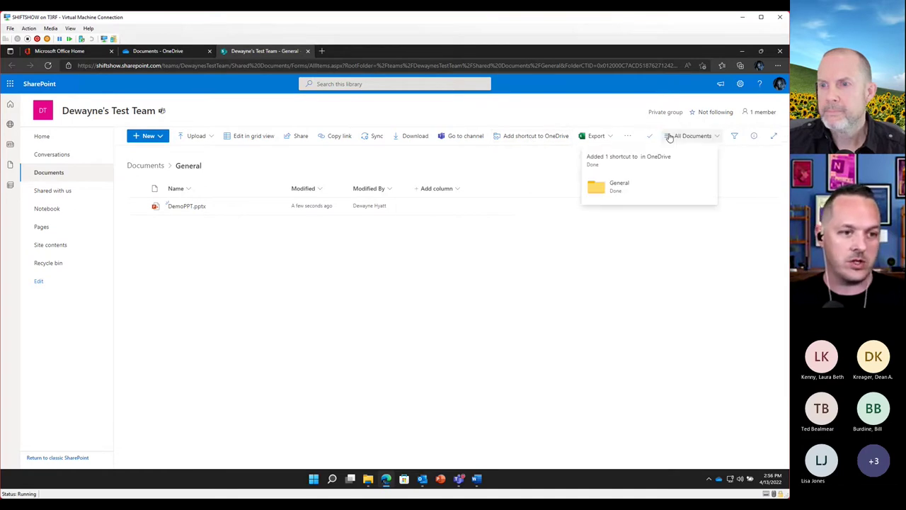
click(647, 157)
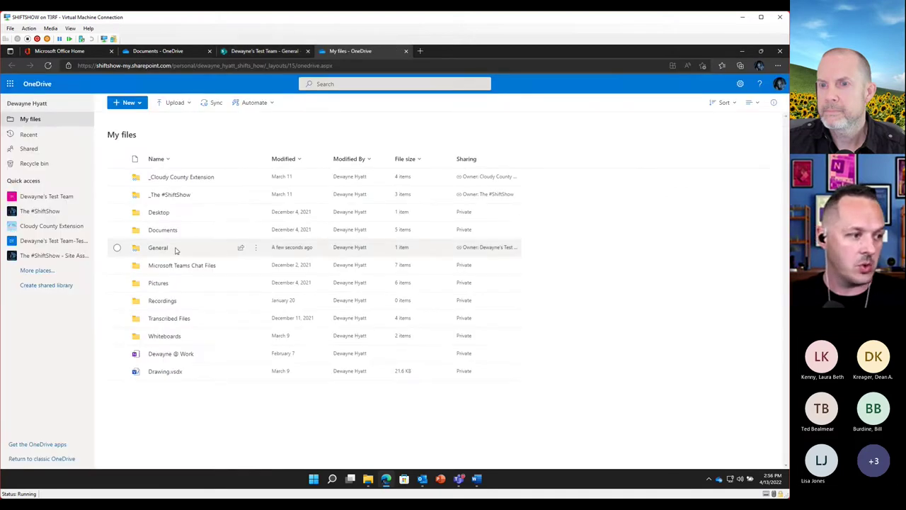
Check the General shortcut in OneDrive web, then in File Explorer's OneDrive - The #ShiftShow folder
click(157, 248)
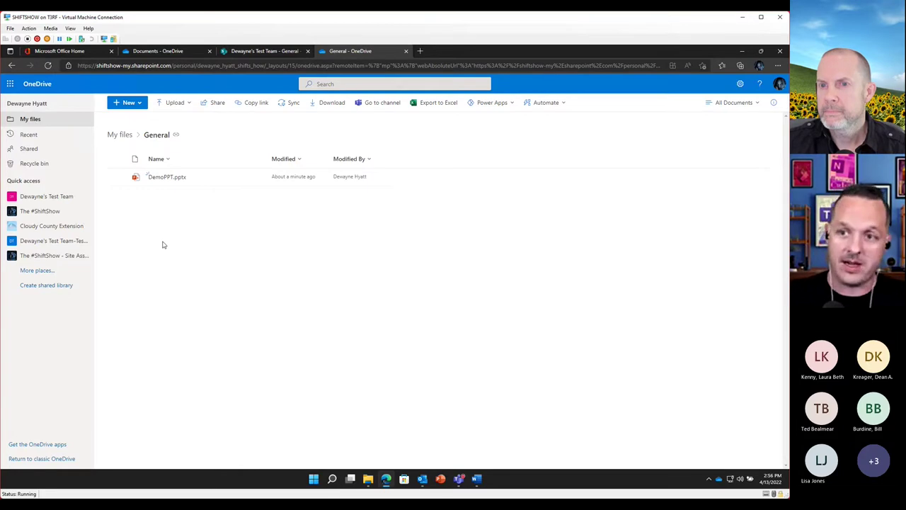
click(368, 480)
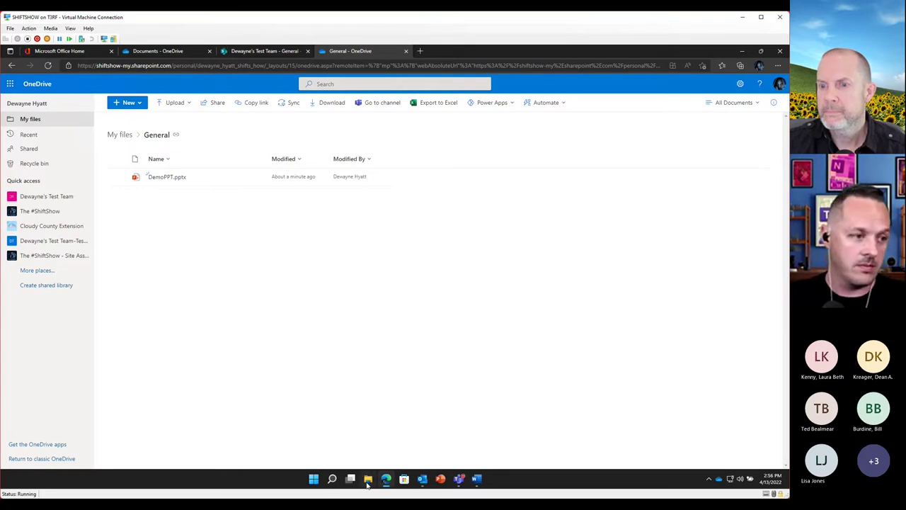
click(112, 88)
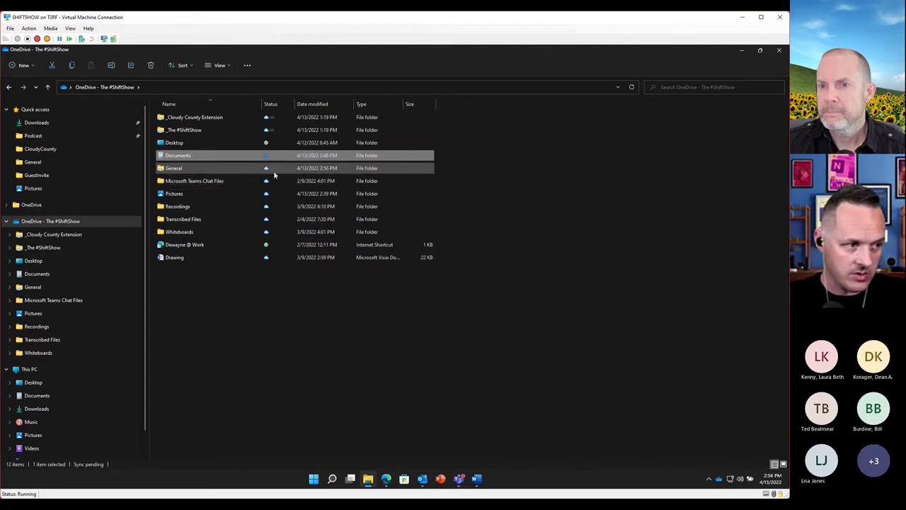
double_click(187, 167)
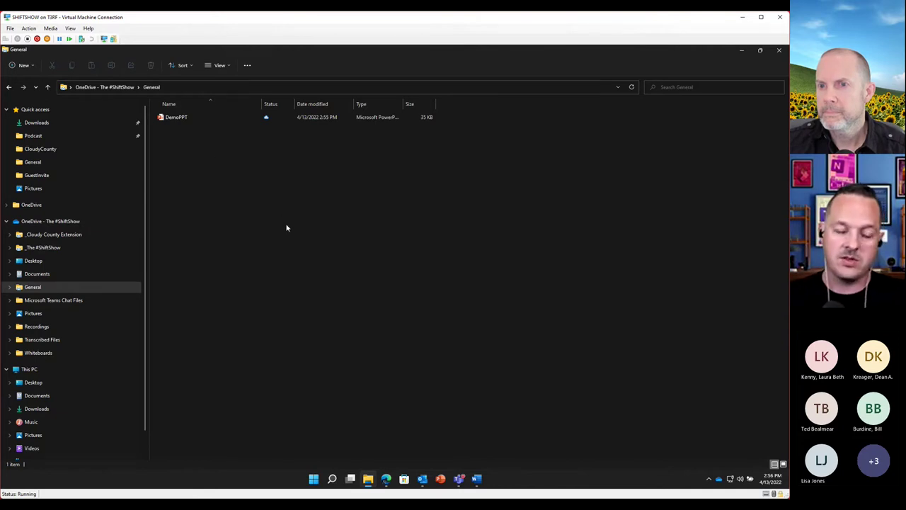
key(alt+Left)
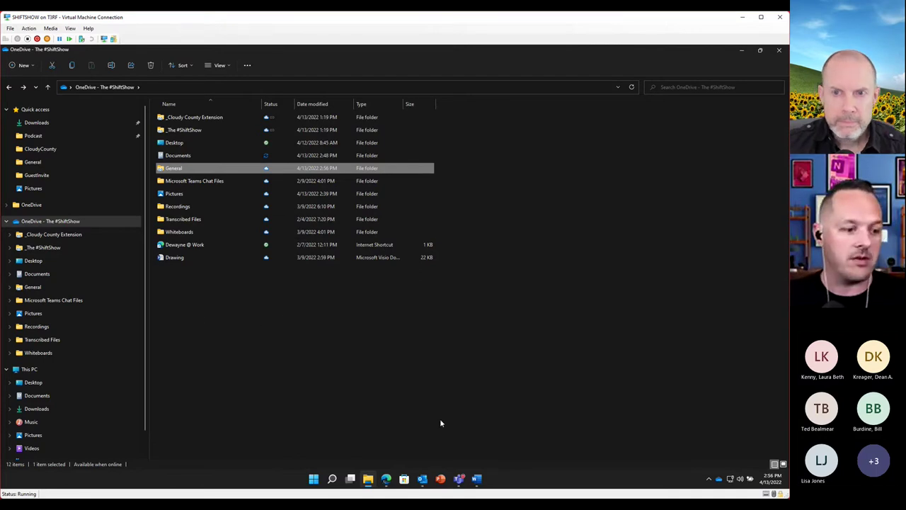
mouse_move(462, 481)
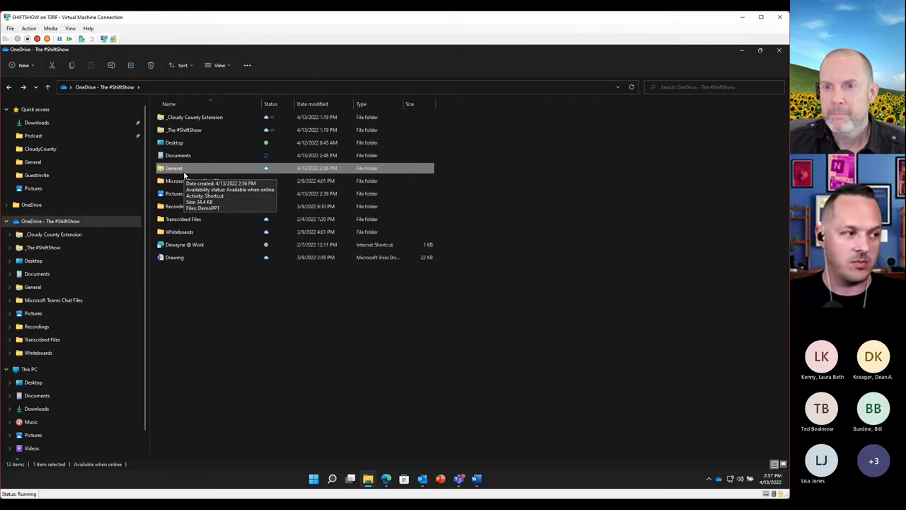
Rename the General folder in OneDrive to 'Test Team- General' and deselect it
right_click(185, 176)
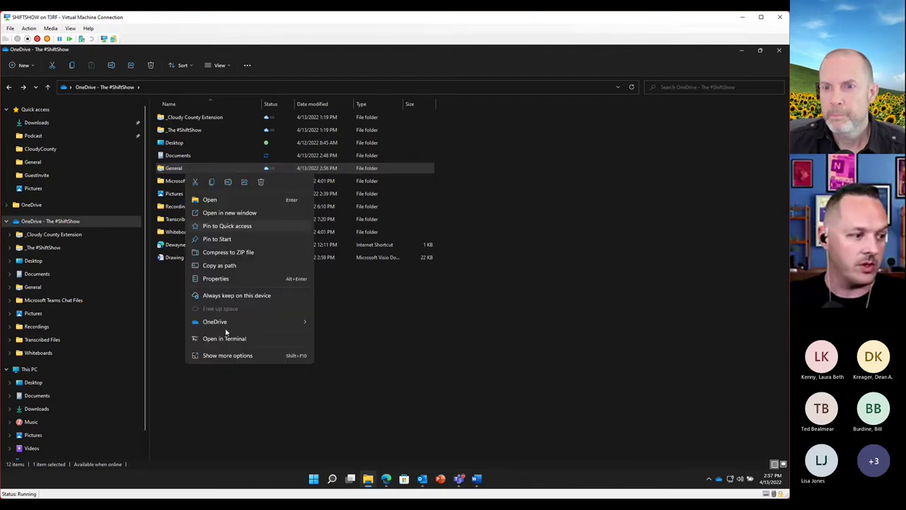
click(228, 182)
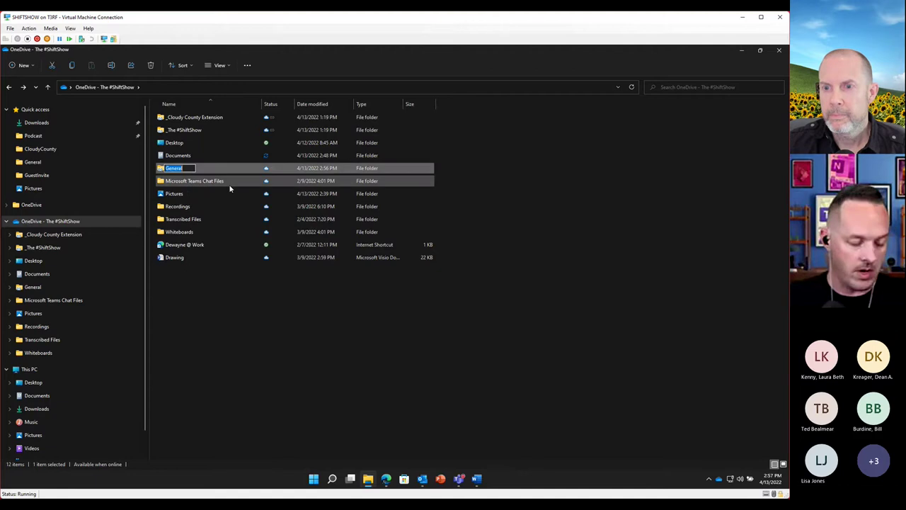
text(Test Team-)
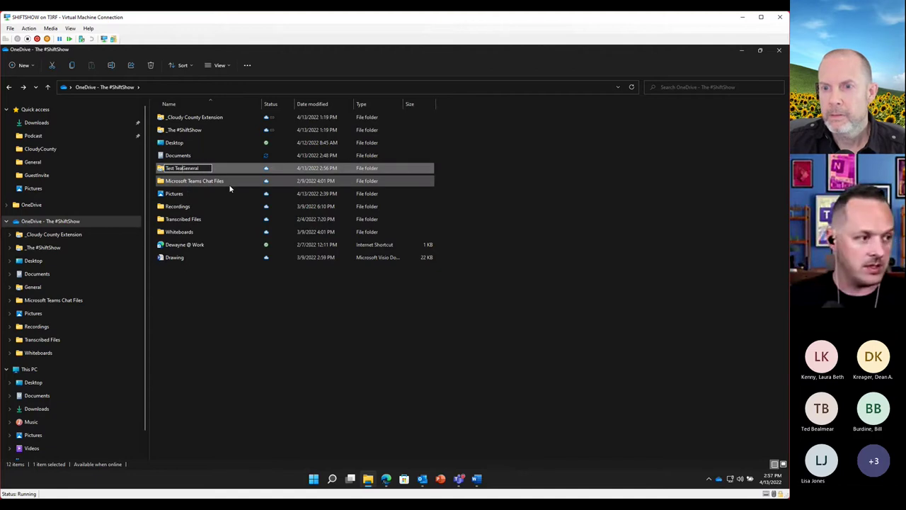
key(Return)
click(283, 343)
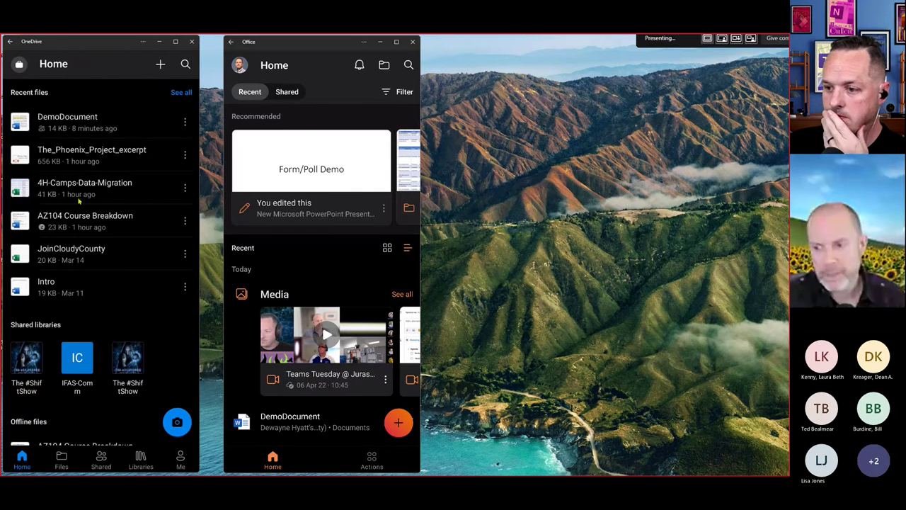
Open the _TheShiftShow folder from OneDrive Files and dismiss the can't-display message
click(62, 460)
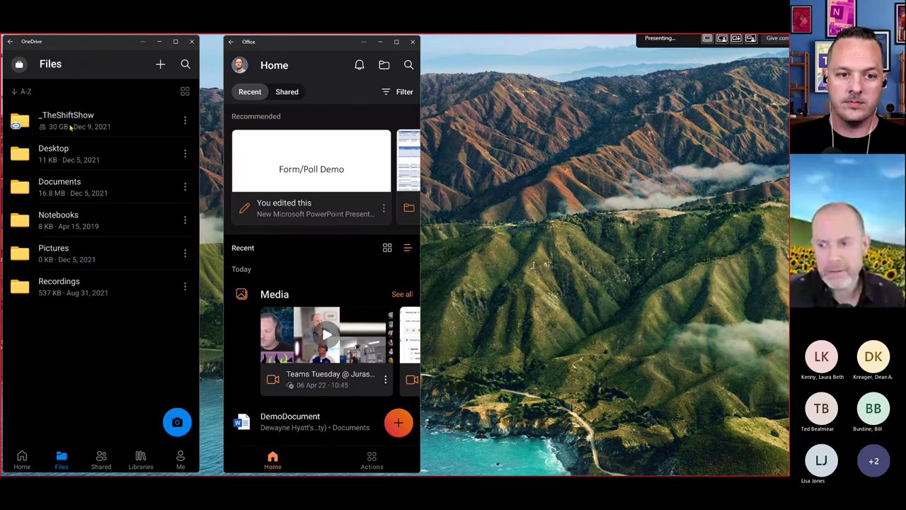
click(71, 122)
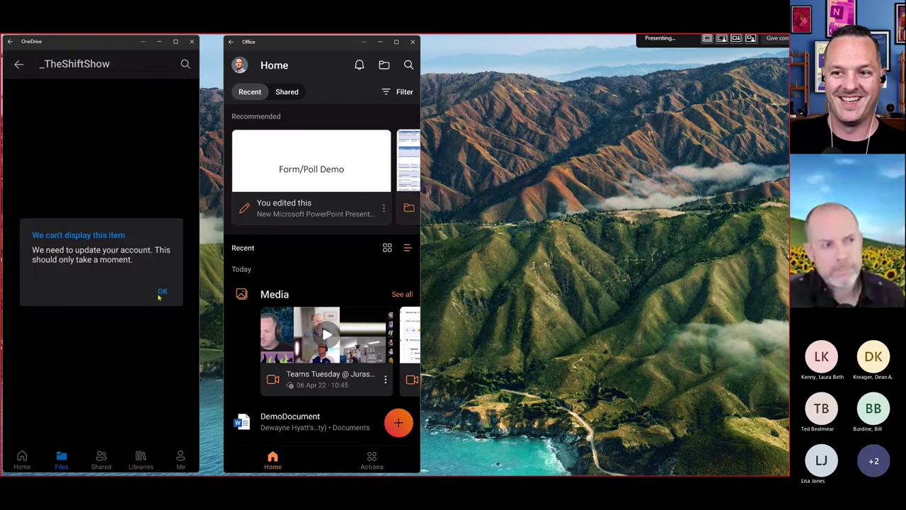
click(163, 292)
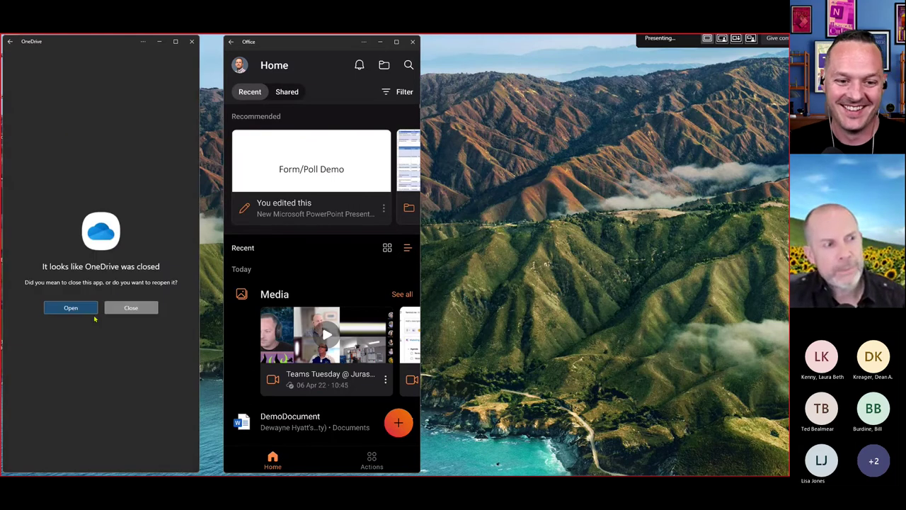
Retry _TheShiftShow in the reopened OneDrive app, close it, then show Office's quick actions
click(80, 308)
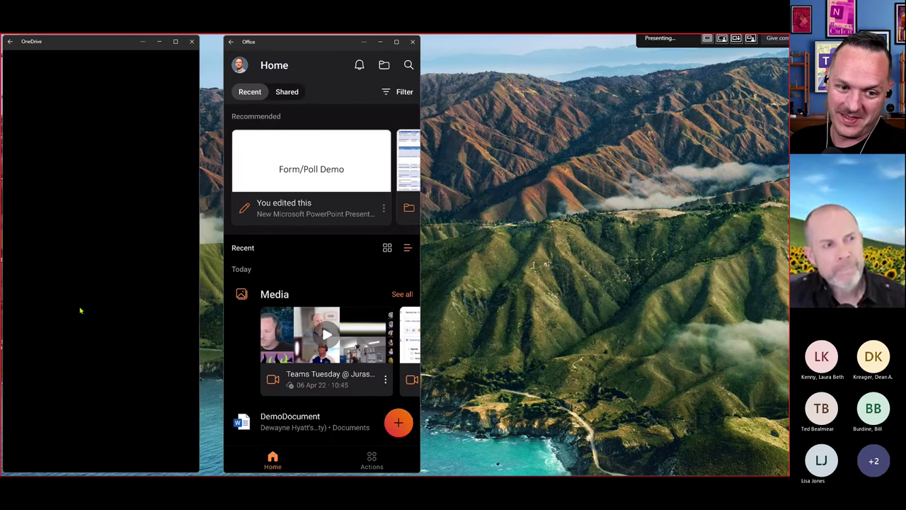
click(94, 131)
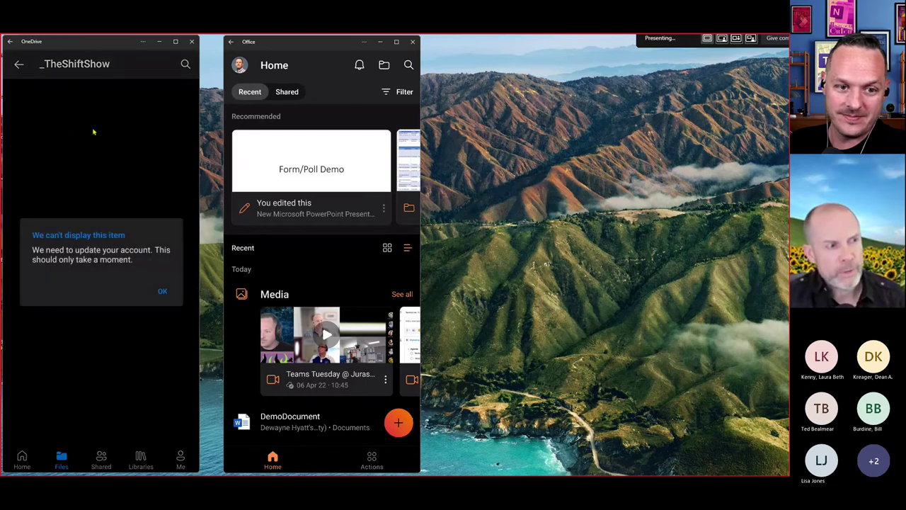
click(163, 292)
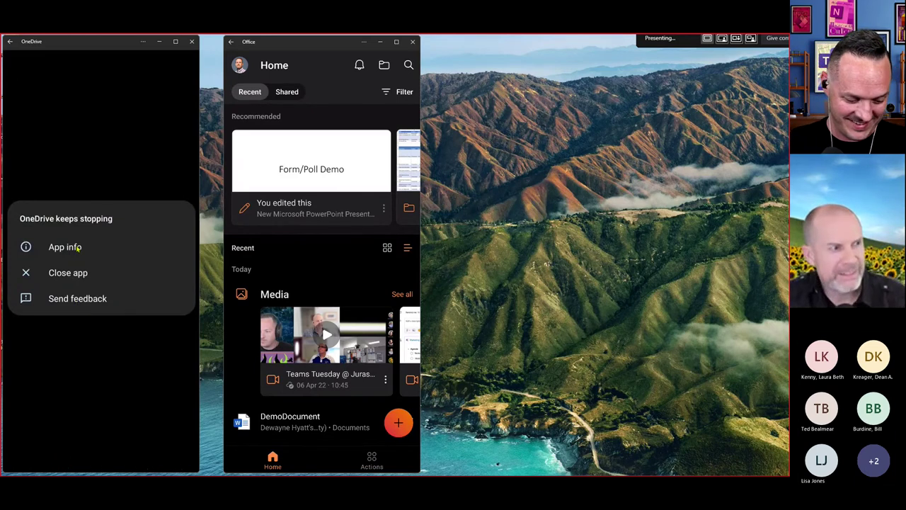
click(75, 271)
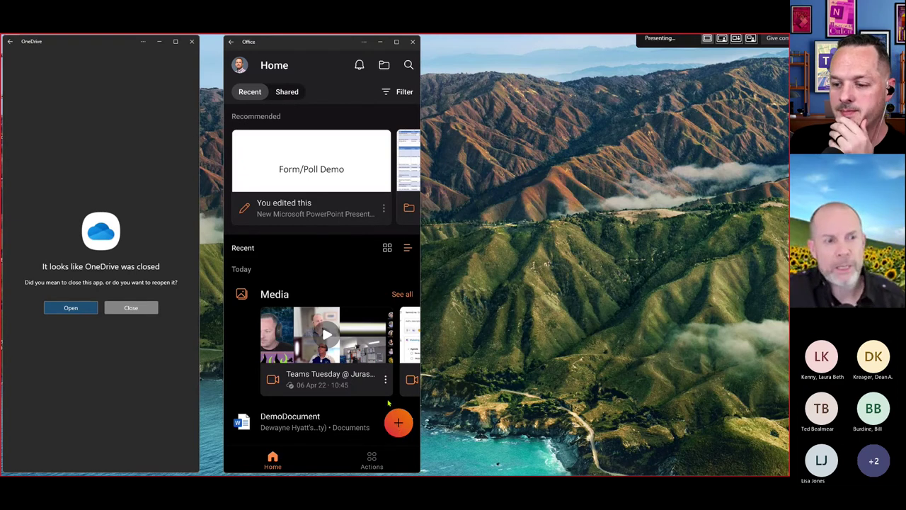
click(371, 461)
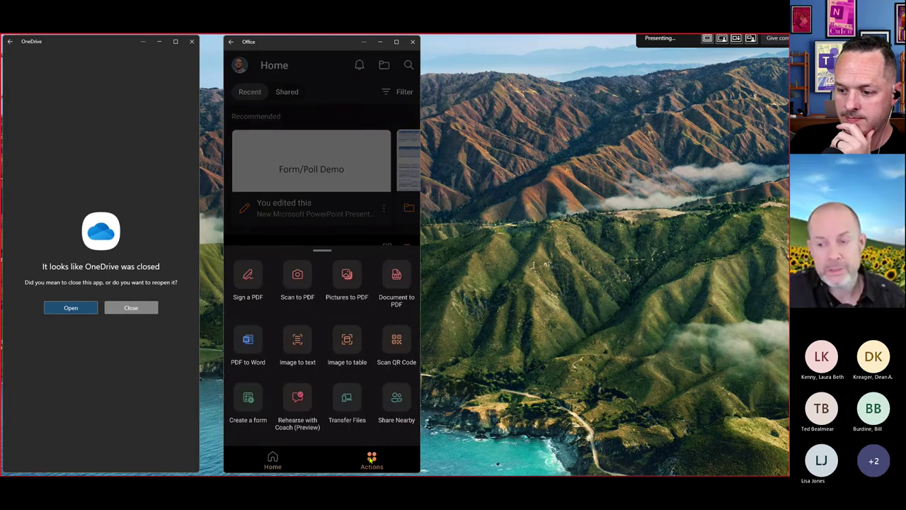